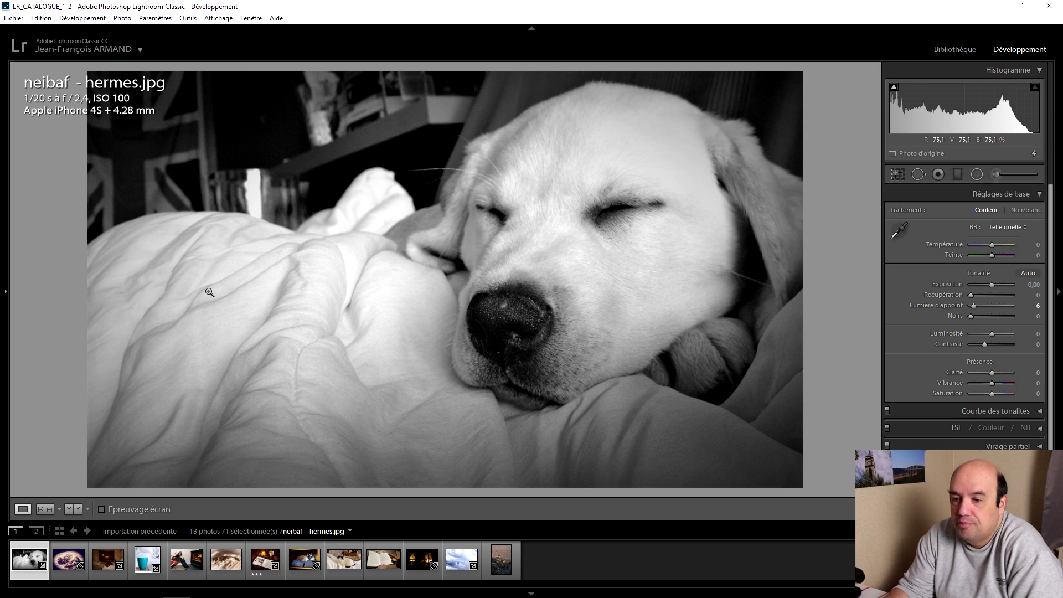
- Trim the dog photo's left edge, lock the crop to 4 x 3, and centre it on the dog
{"action": "left_click", "coordinate": [898, 174]}
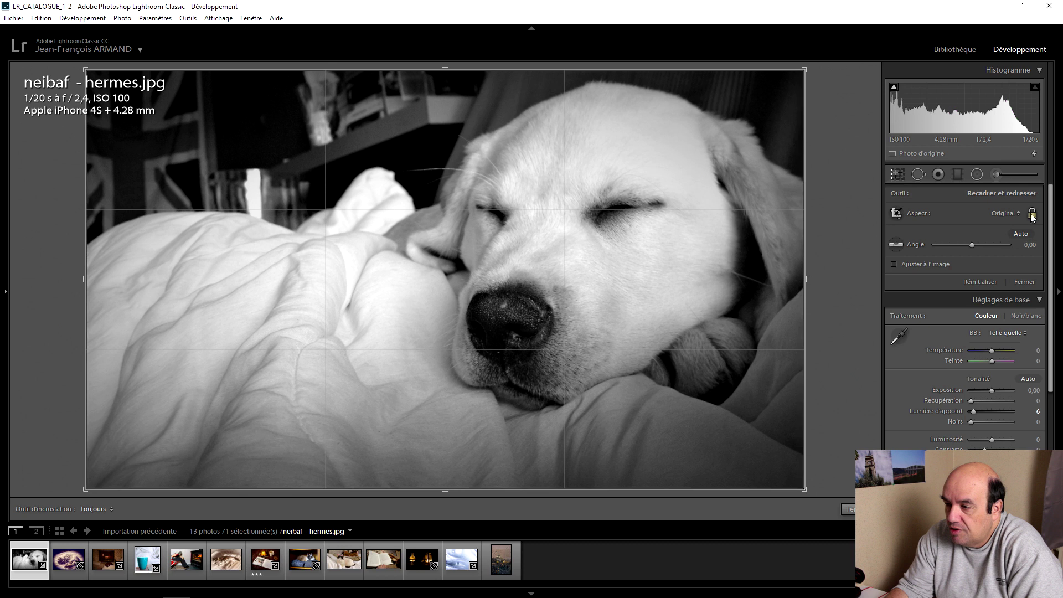
{"action": "left_click_drag", "start_coordinate": [86, 278], "coordinate": [221, 260]}
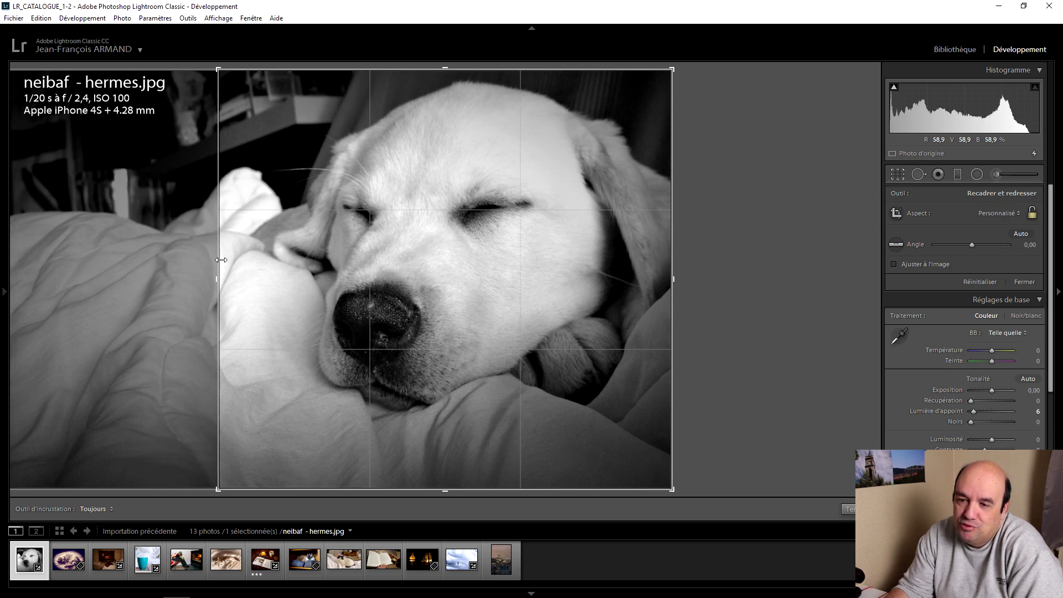
{"action": "left_click_drag", "start_coordinate": [221, 260], "coordinate": [159, 247]}
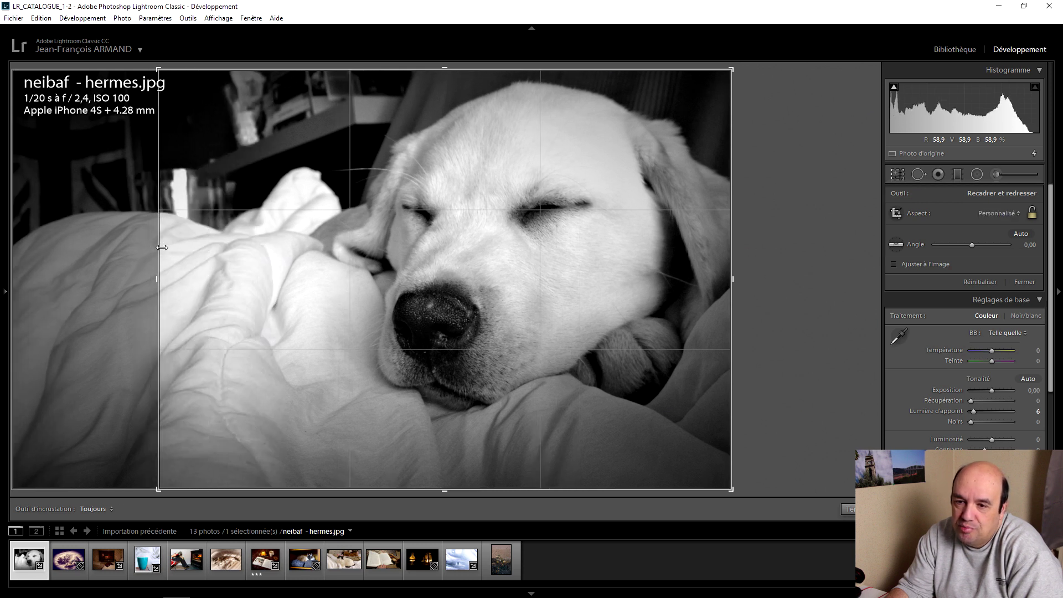
{"action": "left_click_drag", "start_coordinate": [119, 232], "coordinate": [138, 230]}
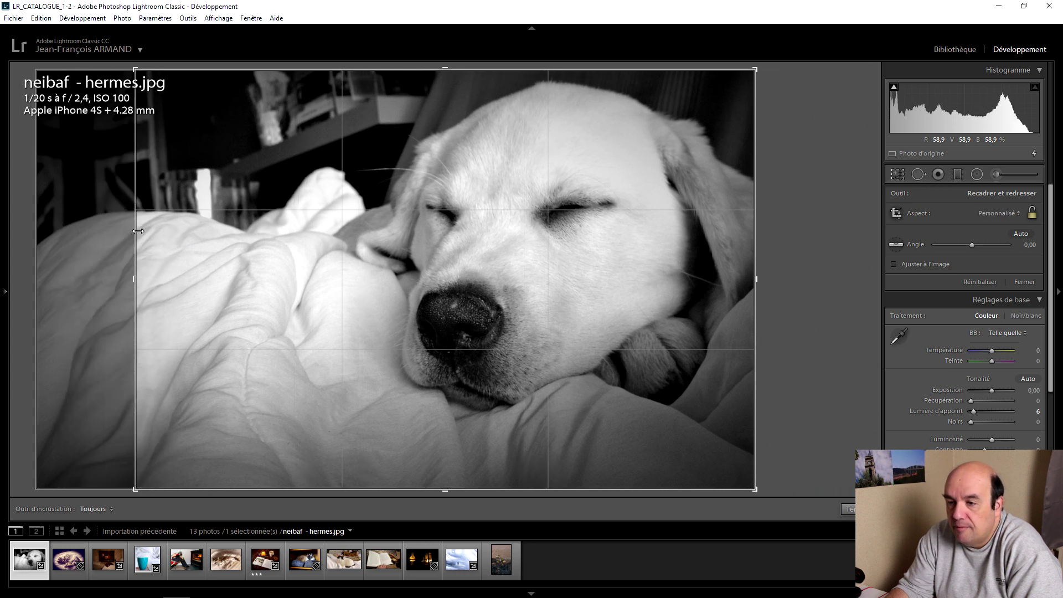
{"action": "left_click_drag", "start_coordinate": [138, 231], "coordinate": [136, 227]}
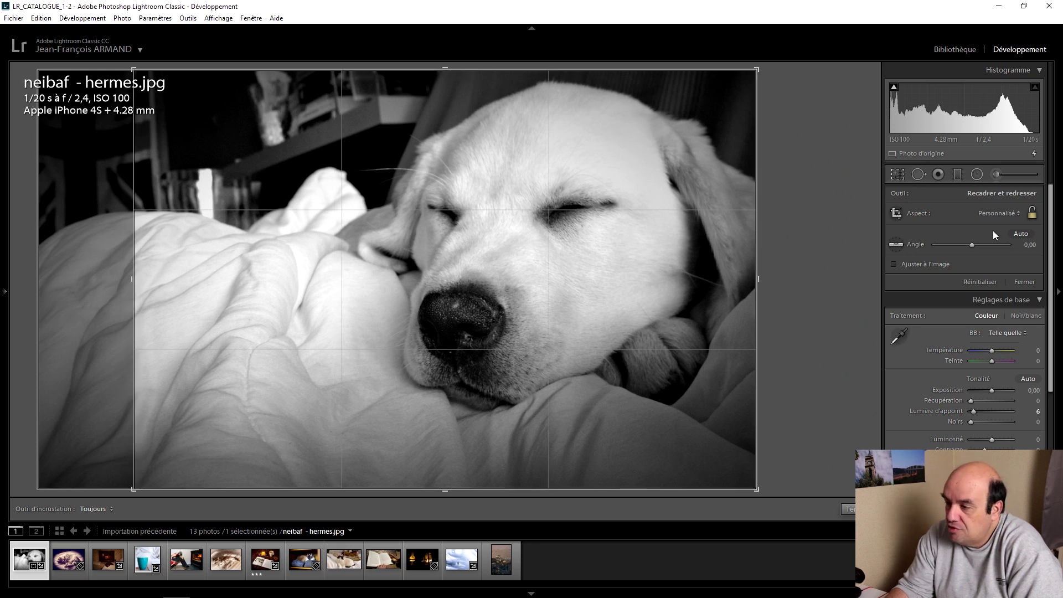
{"action": "left_click", "coordinate": [998, 213]}
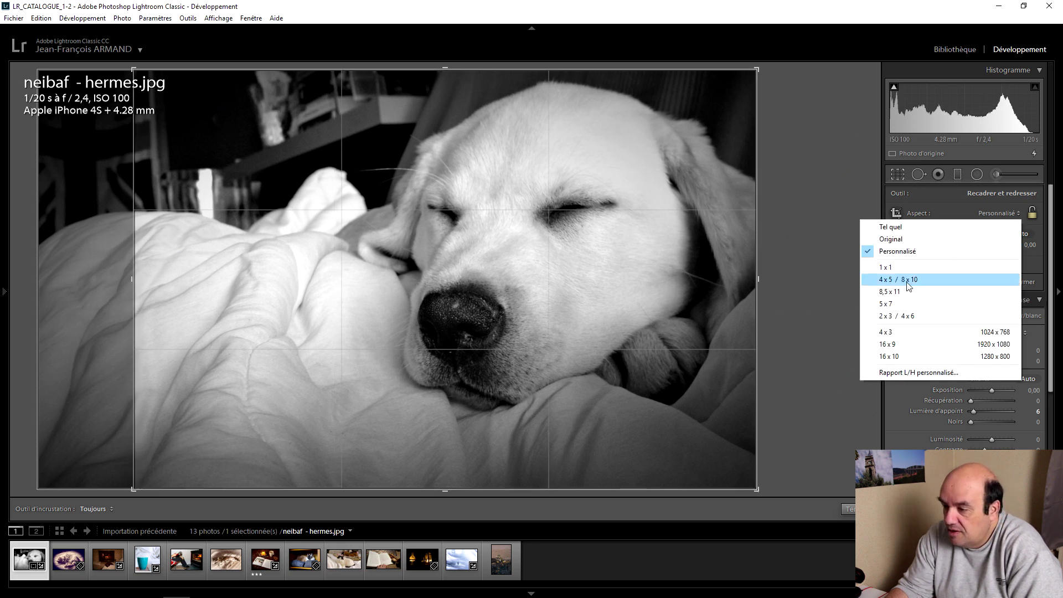
{"action": "left_click", "coordinate": [885, 331]}
{"action": "mouse_move", "coordinate": [468, 326]}
{"action": "left_mouse_down"}
{"action": "mouse_move", "coordinate": [418, 321]}
{"action": "mouse_move", "coordinate": [435, 324]}
{"action": "left_mouse_up"}
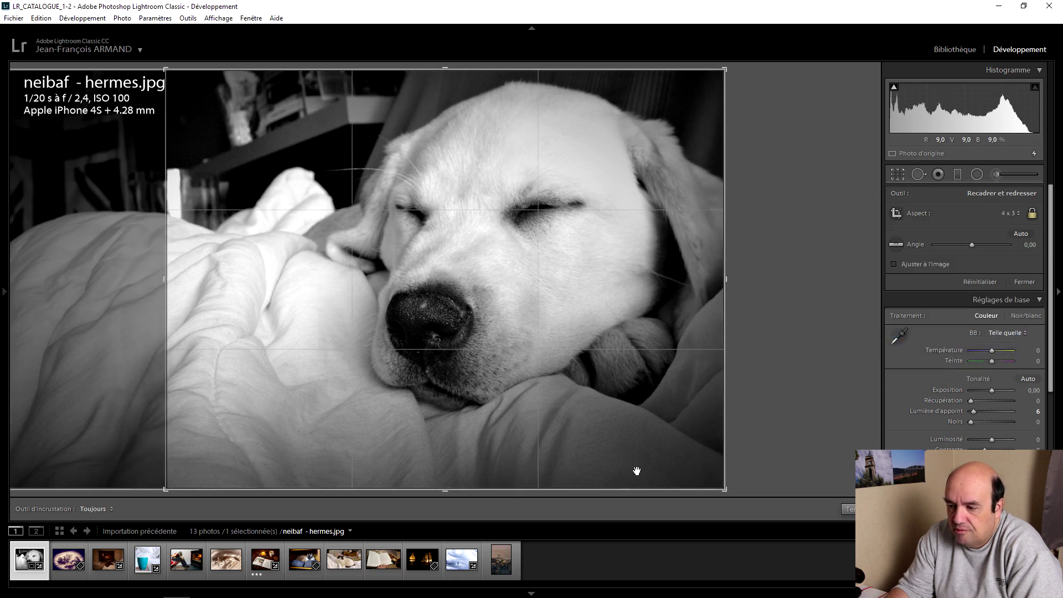
{"action": "key", "text": "Return"}
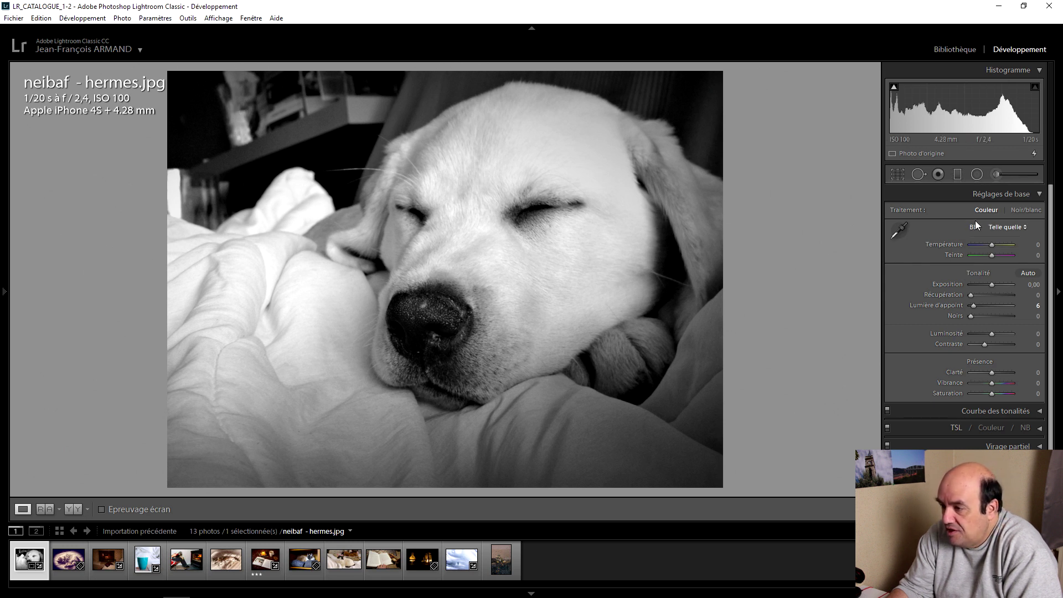
- Paint a minimum-exposure adjustment brush stroke over the top-left background
{"action": "left_click", "coordinate": [997, 175]}
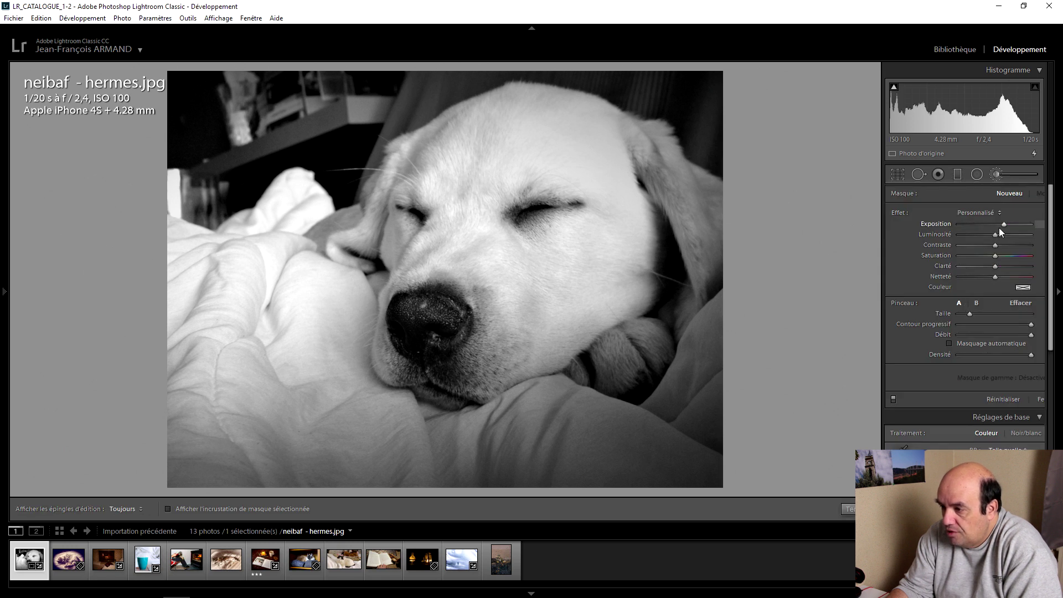
{"action": "left_click_drag", "start_coordinate": [971, 227], "coordinate": [949, 226]}
{"action": "key", "text": "h"}
{"action": "mouse_move", "coordinate": [203, 93]}
{"action": "left_mouse_down"}
{"action": "mouse_move", "coordinate": [214, 171]}
{"action": "mouse_move", "coordinate": [348, 88]}
{"action": "mouse_move", "coordinate": [181, 90]}
{"action": "mouse_move", "coordinate": [208, 94]}
{"action": "mouse_move", "coordinate": [205, 197]}
{"action": "mouse_move", "coordinate": [216, 95]}
{"action": "left_mouse_up"}
{"action": "key", "text": "h"}
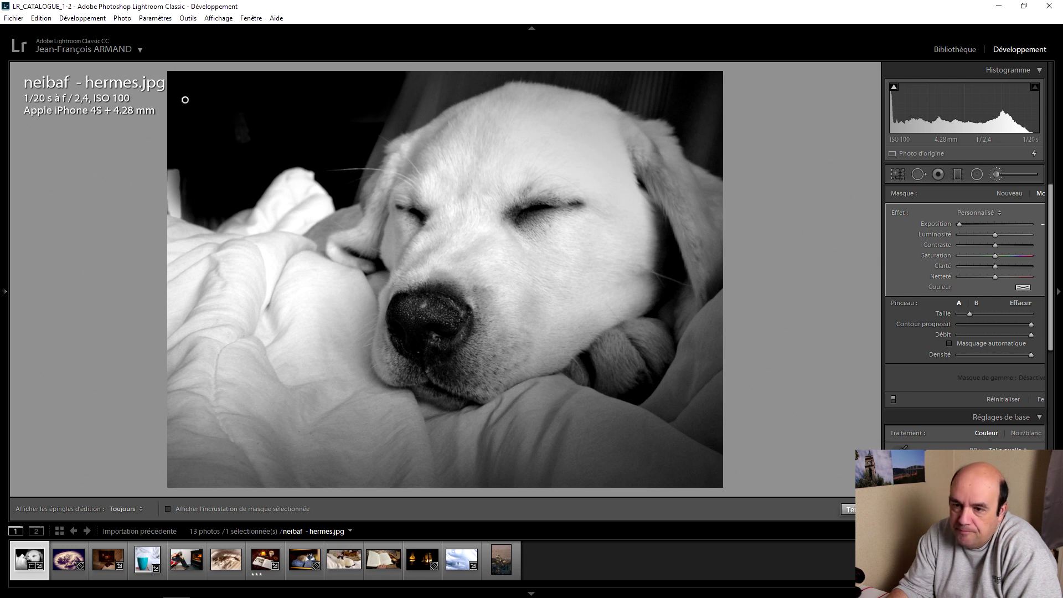
{"action": "left_click", "coordinate": [849, 509]}
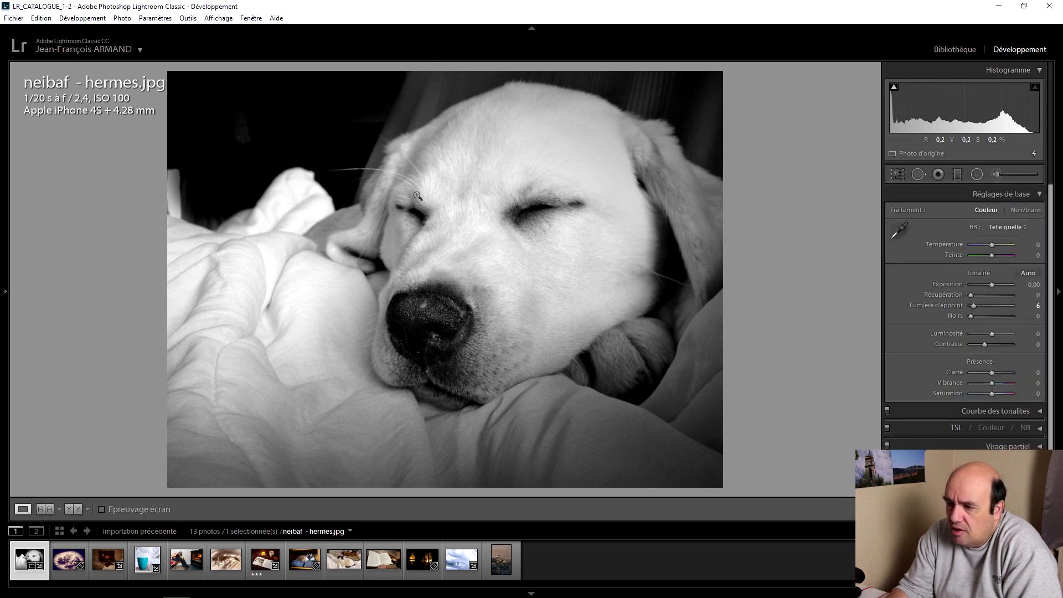
- Raise the top-left darkening's exposure two notches and compare it on and off
{"action": "left_click", "coordinate": [995, 175]}
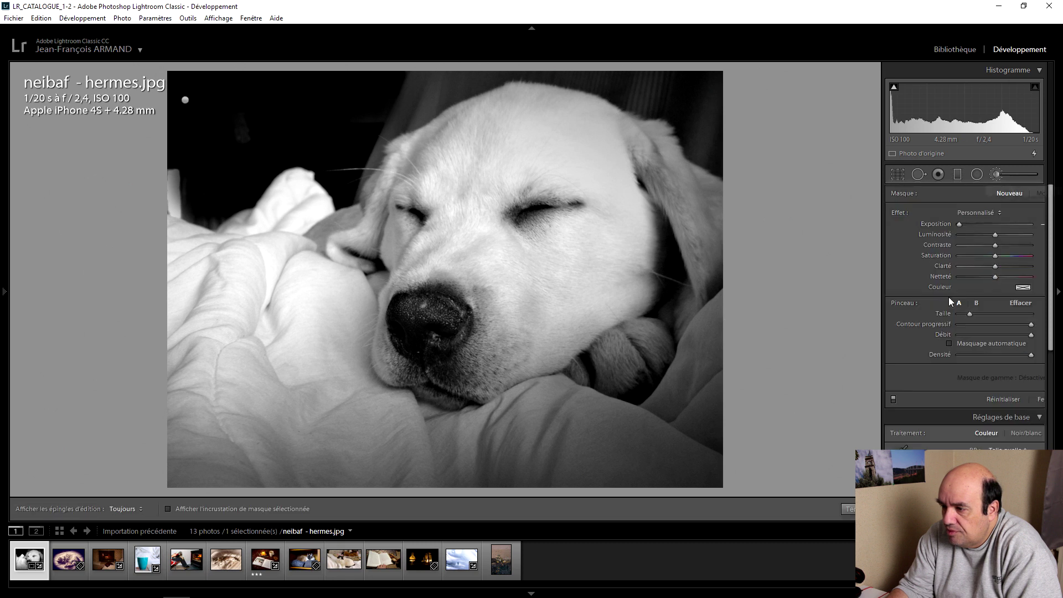
{"action": "scroll", "coordinate": [960, 223], "scroll_direction": "up", "scroll_amount": 5}
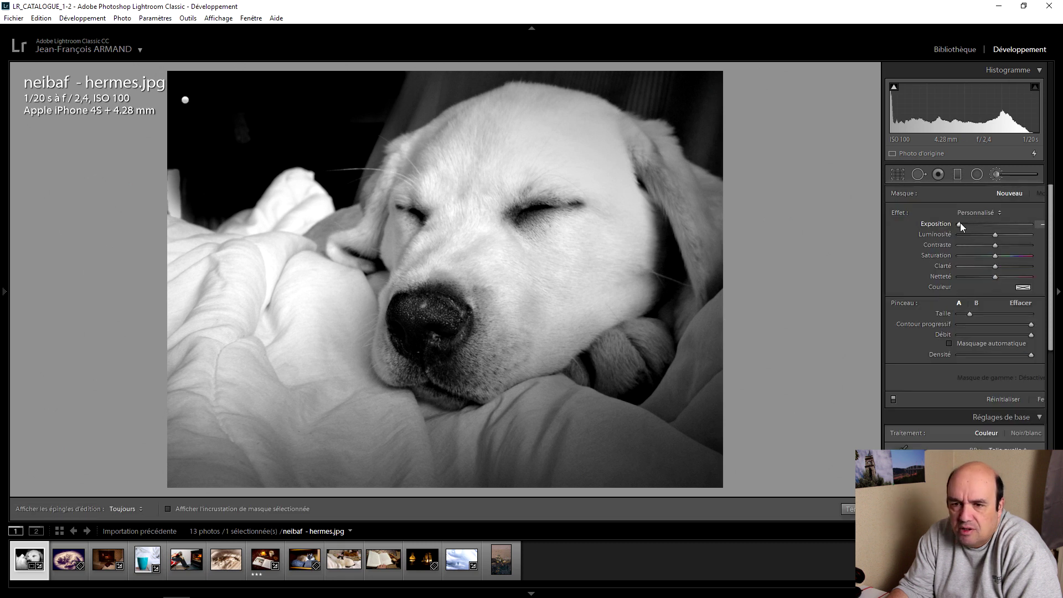
{"action": "scroll", "coordinate": [961, 223], "scroll_direction": "up", "scroll_amount": 2}
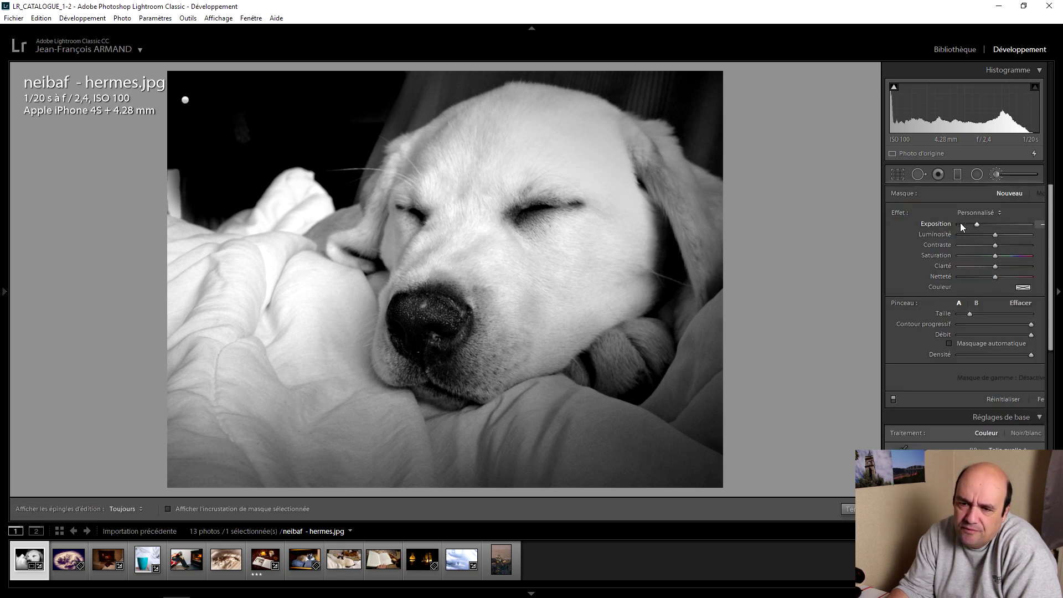
{"action": "scroll", "coordinate": [960, 222], "scroll_direction": "up", "scroll_amount": 2}
{"action": "scroll", "coordinate": [960, 223], "scroll_direction": "up", "scroll_amount": 4}
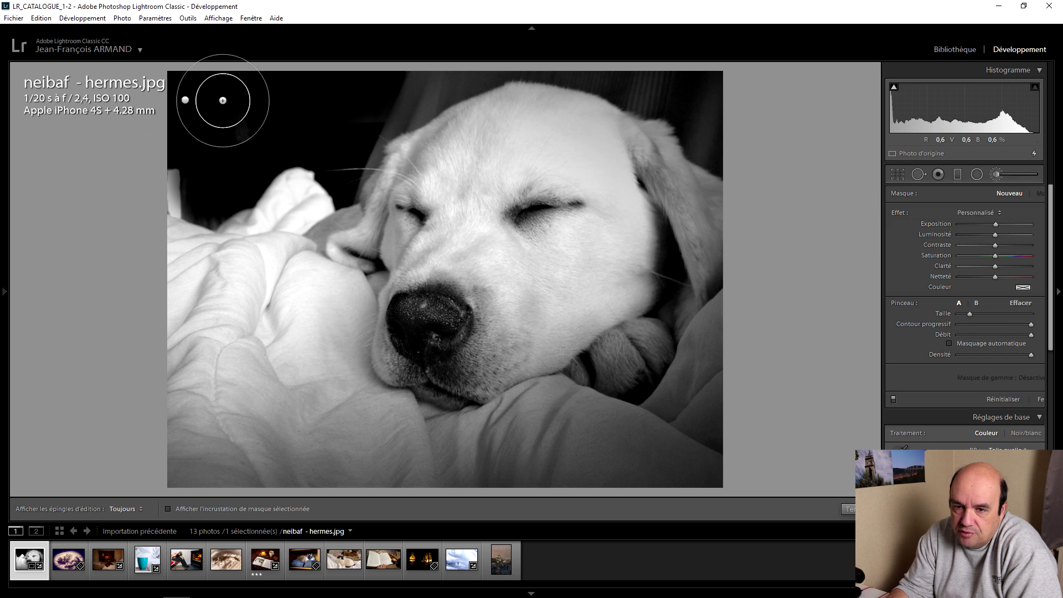
{"action": "left_click", "coordinate": [185, 100]}
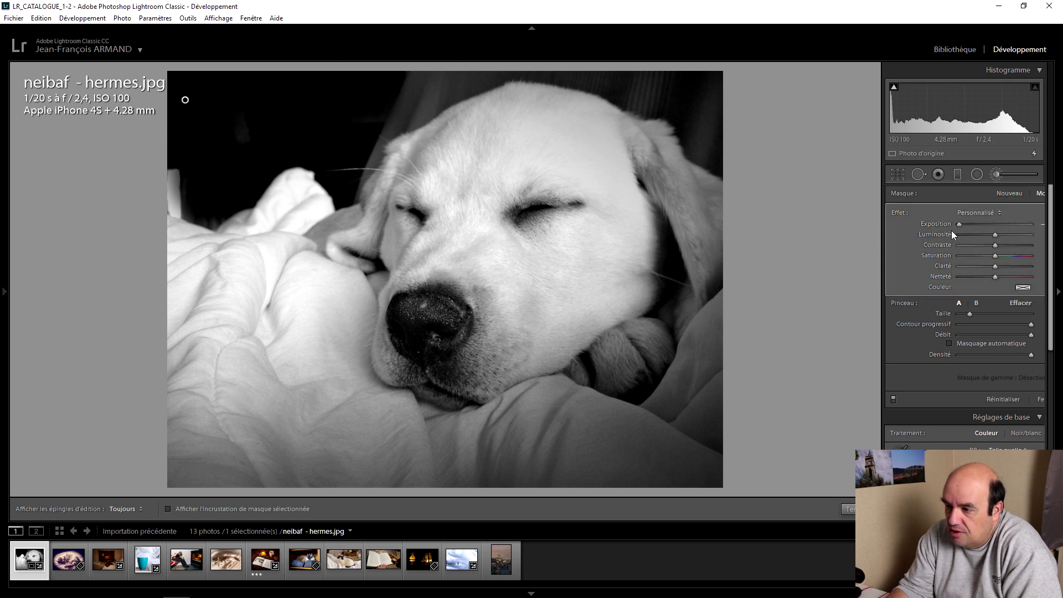
{"action": "key", "text": "Up"}
{"action": "key", "text": "Up"}
{"action": "key", "text": "Up"}
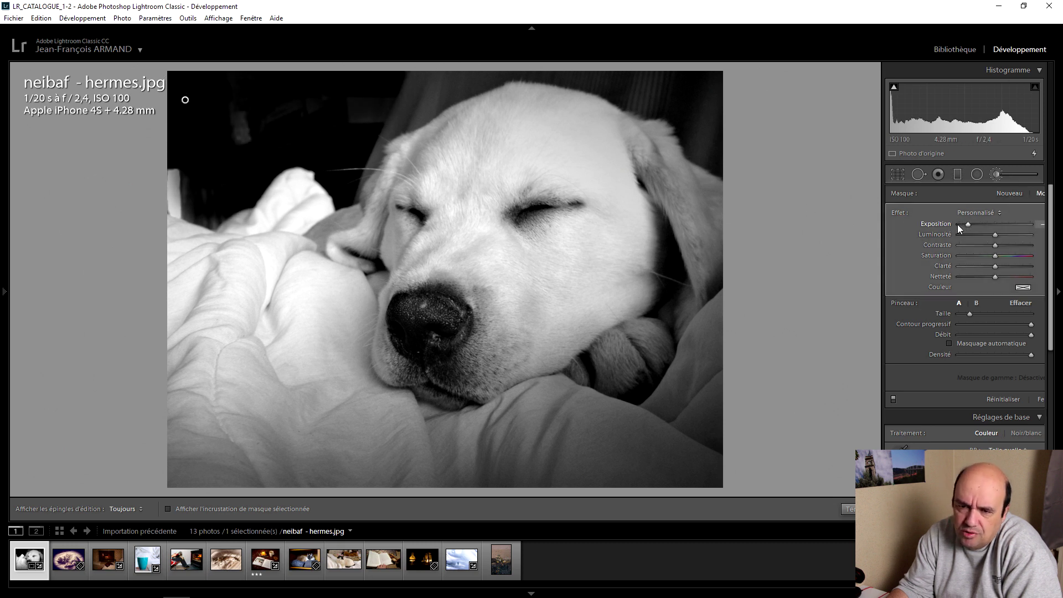
{"action": "key", "text": "Up"}
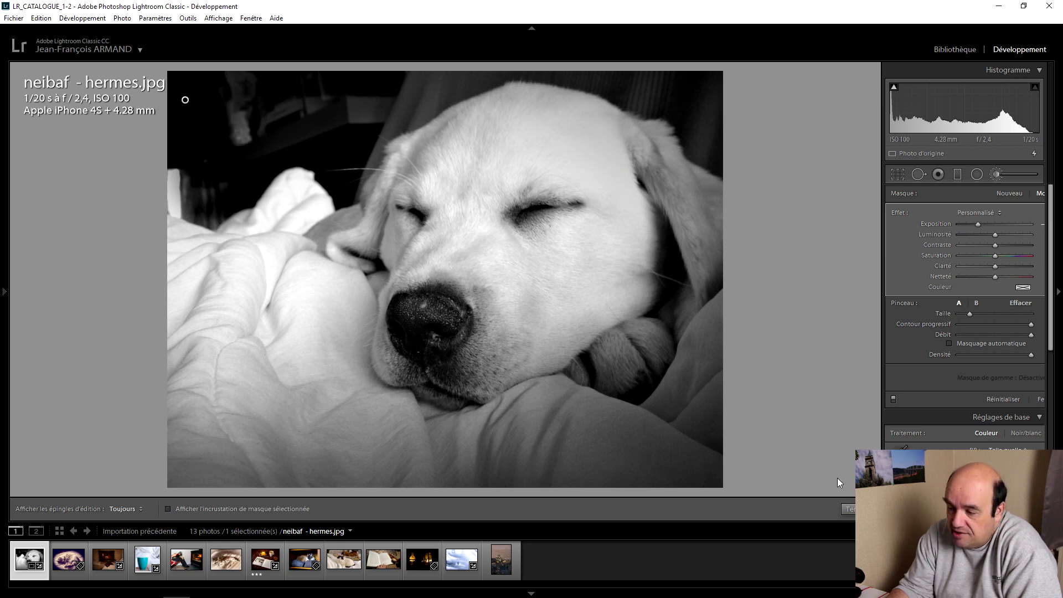
{"action": "left_click", "coordinate": [894, 401]}
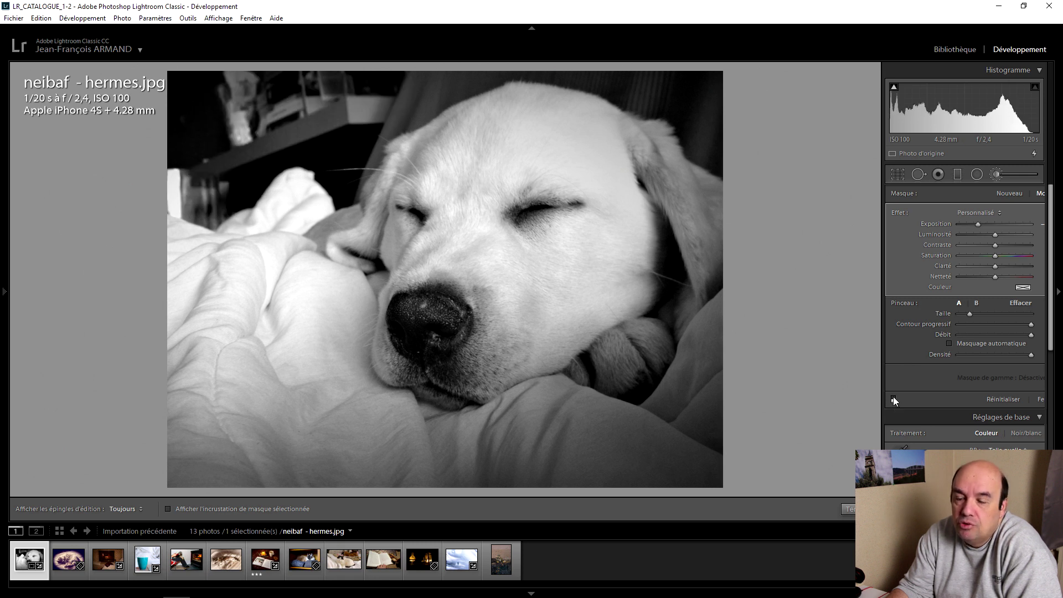
{"action": "left_click", "coordinate": [893, 398]}
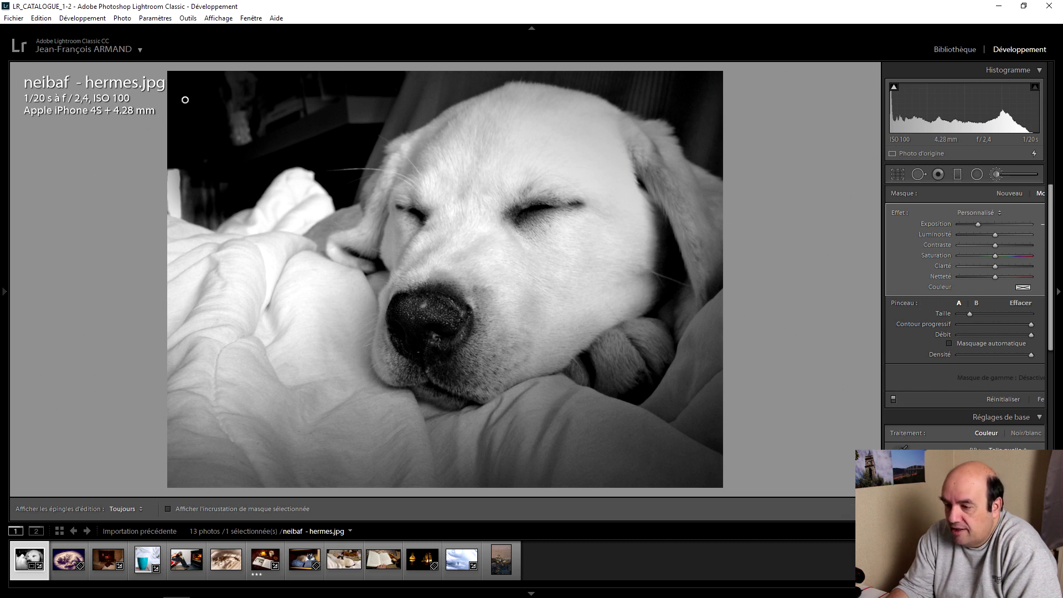
{"action": "key", "text": "k"}
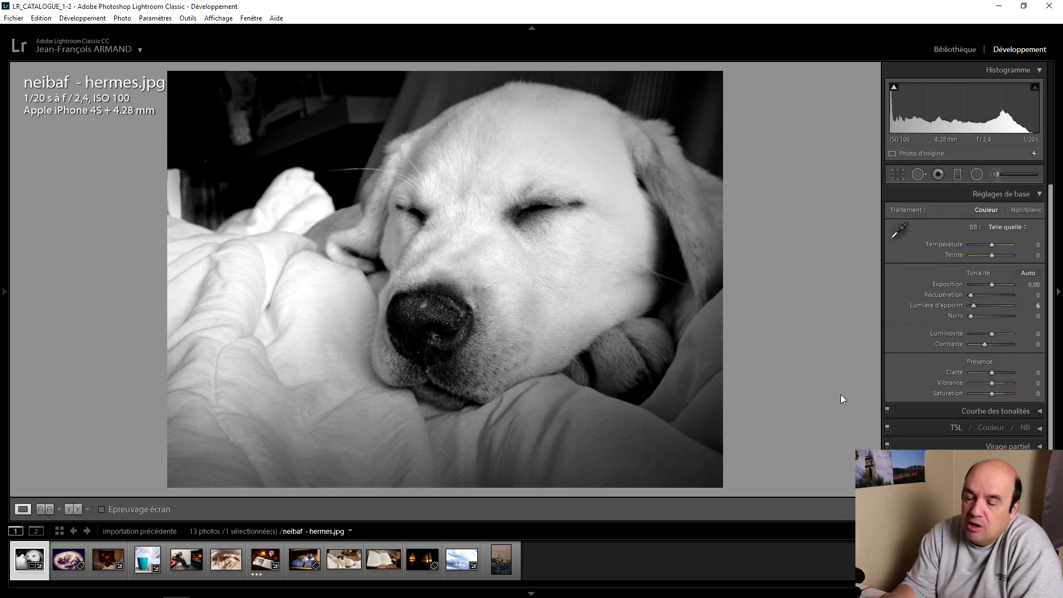
- Inspect the dog's eyes at 1:1, pan down to the nose, then return to fit view
{"action": "left_click", "coordinate": [529, 209]}
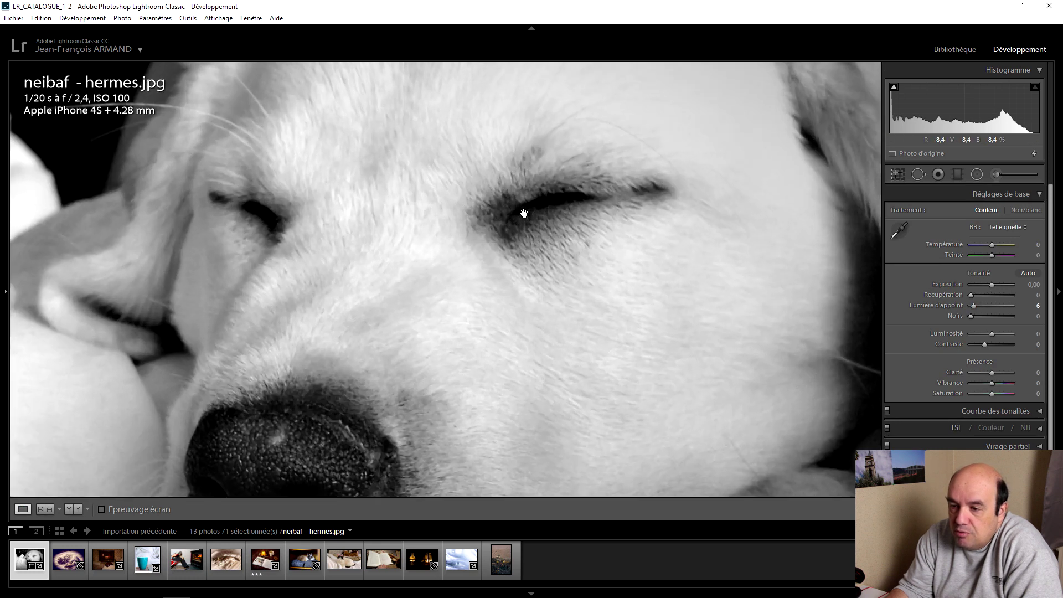
{"action": "left_click_drag", "start_coordinate": [415, 320], "coordinate": [452, 244]}
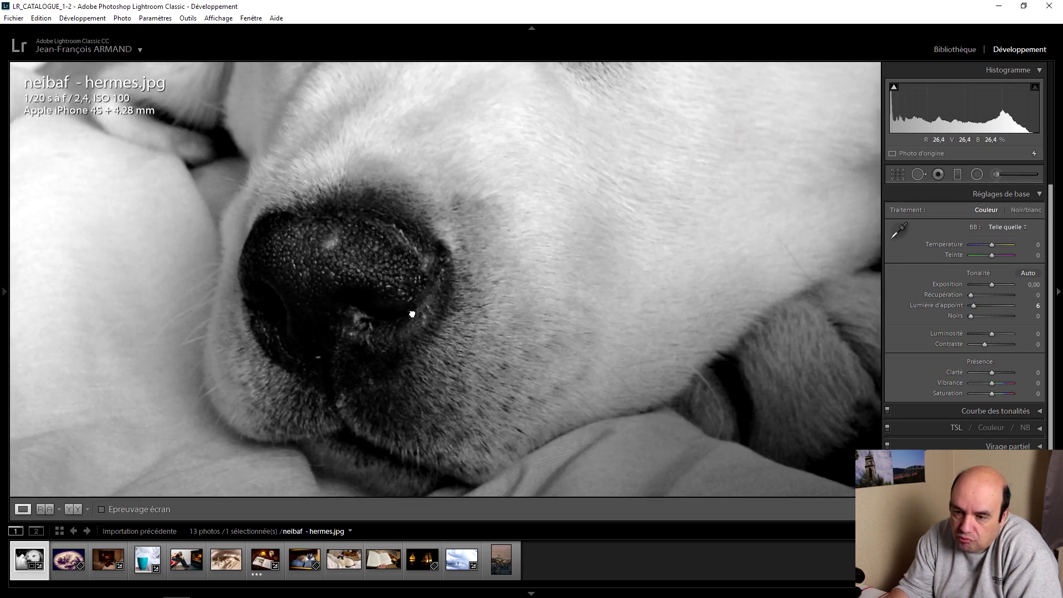
{"action": "left_click_drag", "start_coordinate": [421, 313], "coordinate": [434, 236]}
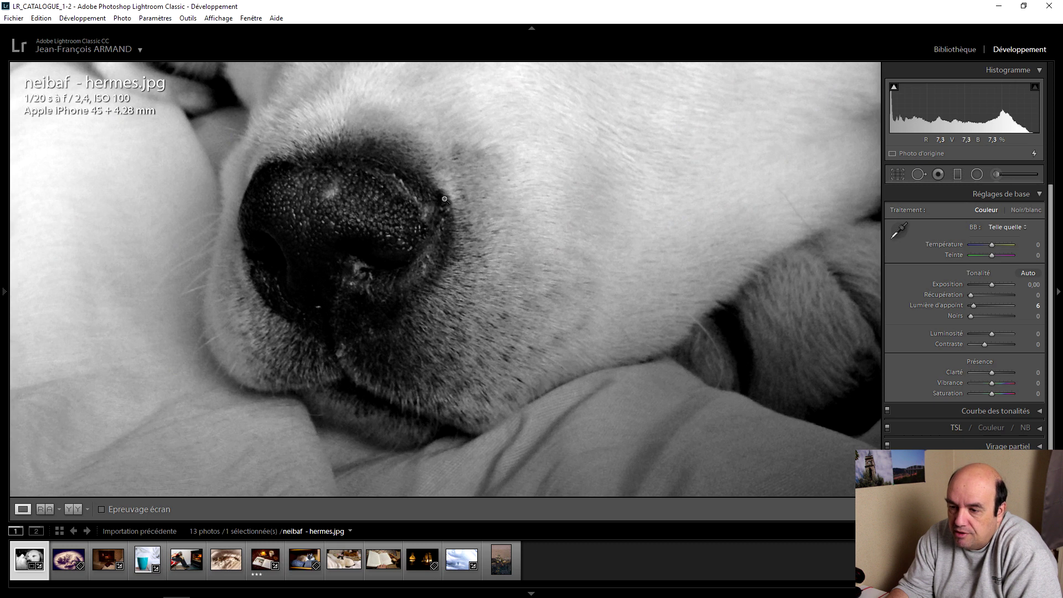
{"action": "left_click", "coordinate": [444, 200]}
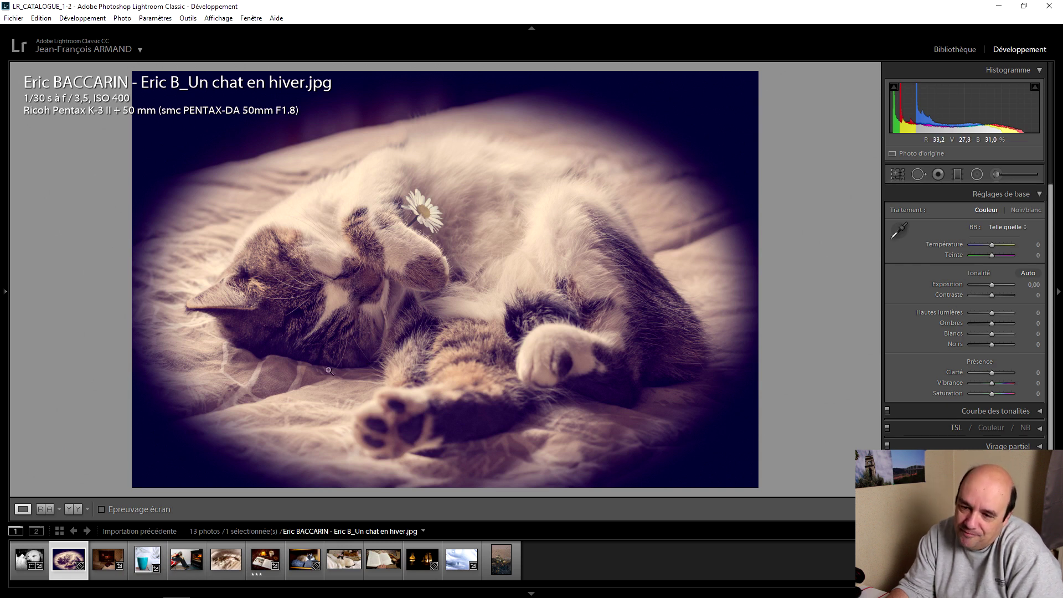
- Zoom into the cat photo, look over the cat's face and daisy, then fit it back
{"action": "left_click_drag", "start_coordinate": [328, 289], "coordinate": [391, 281]}
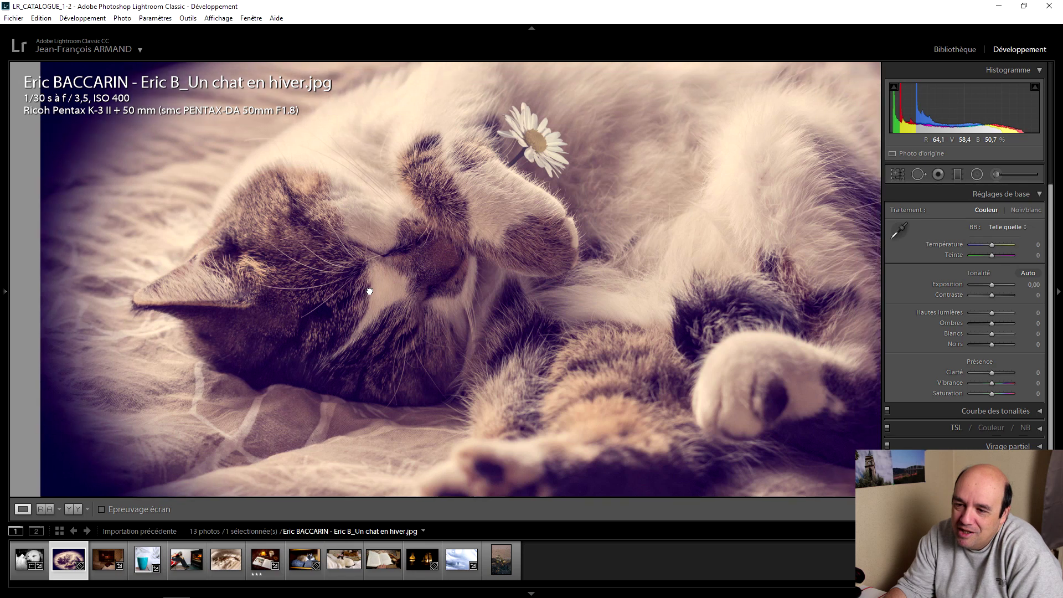
{"action": "left_click_drag", "start_coordinate": [416, 250], "coordinate": [356, 303]}
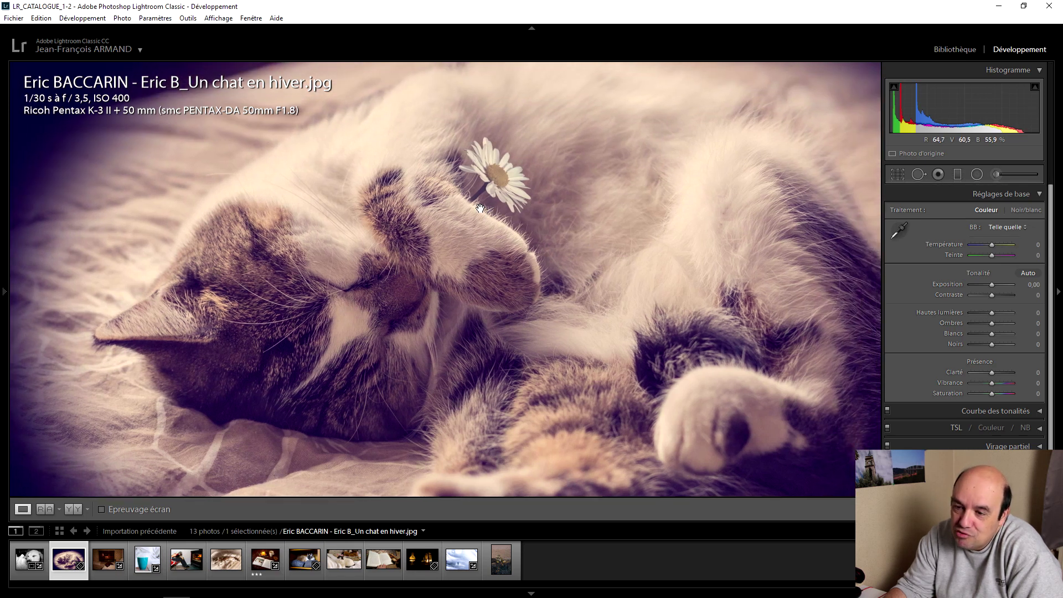
{"action": "left_click_drag", "start_coordinate": [493, 166], "coordinate": [507, 176]}
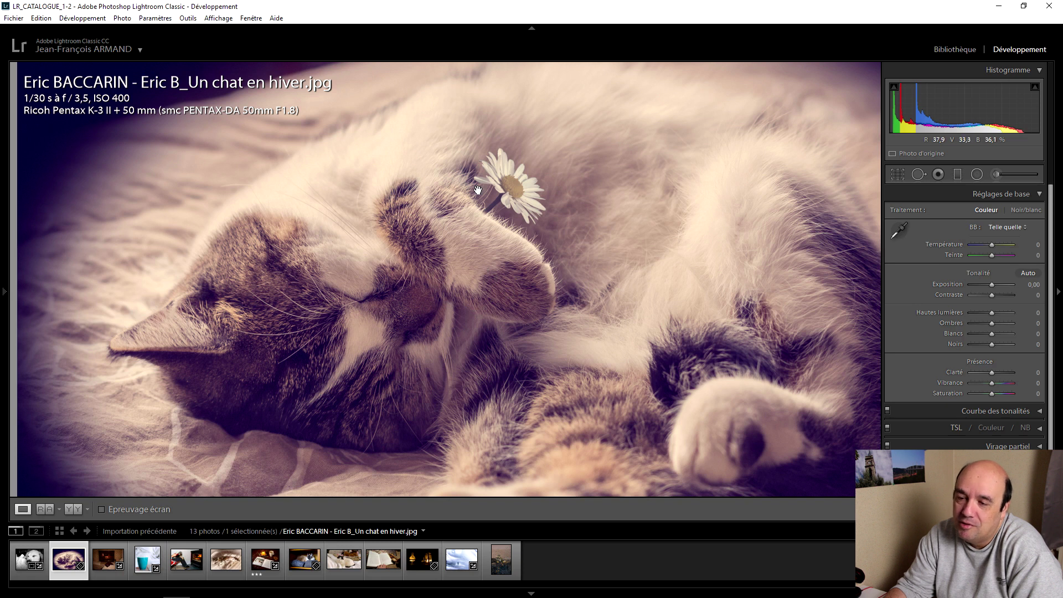
{"action": "left_click", "coordinate": [449, 273]}
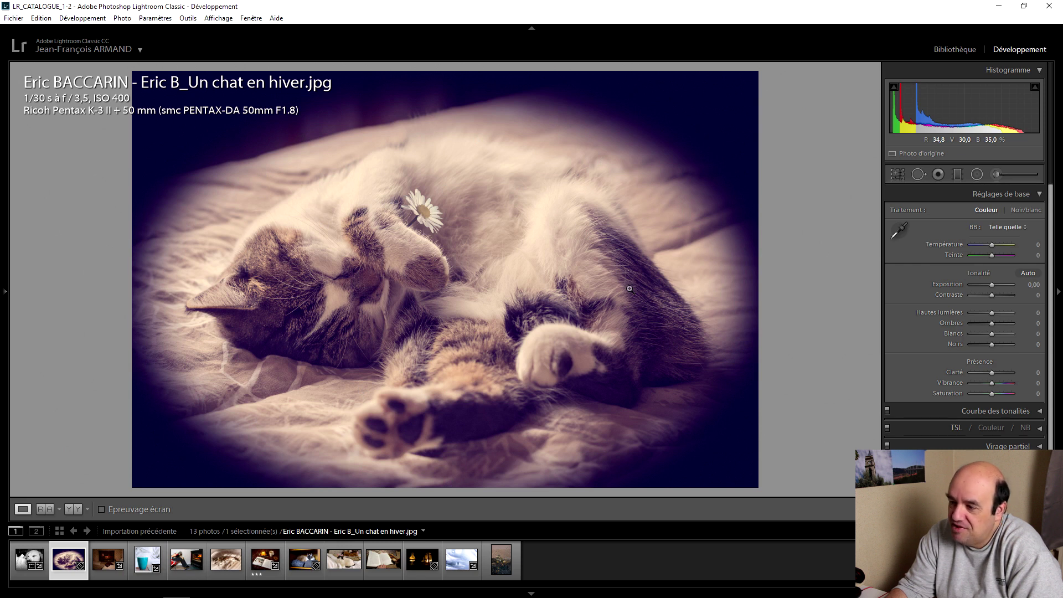
{"action": "mouse_move", "coordinate": [992, 295]}
{"action": "left_mouse_down"}
{"action": "mouse_move", "coordinate": [1014, 294]}
{"action": "mouse_move", "coordinate": [998, 296]}
{"action": "left_mouse_up"}
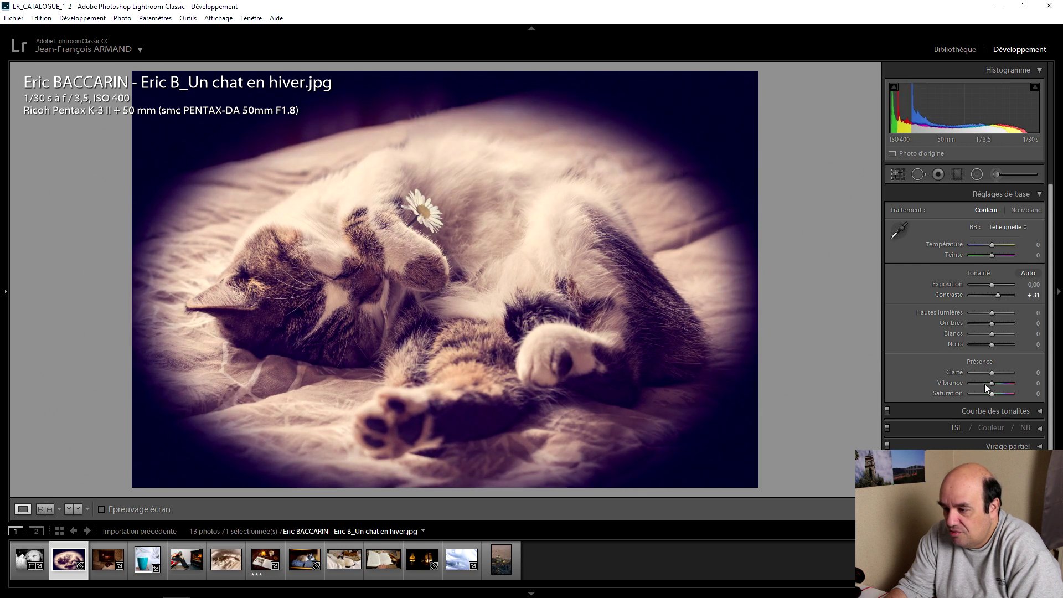
{"action": "left_click_drag", "start_coordinate": [992, 374], "coordinate": [1002, 372]}
{"action": "left_click_drag", "start_coordinate": [1001, 373], "coordinate": [1000, 372]}
{"action": "double_click", "coordinate": [999, 372]}
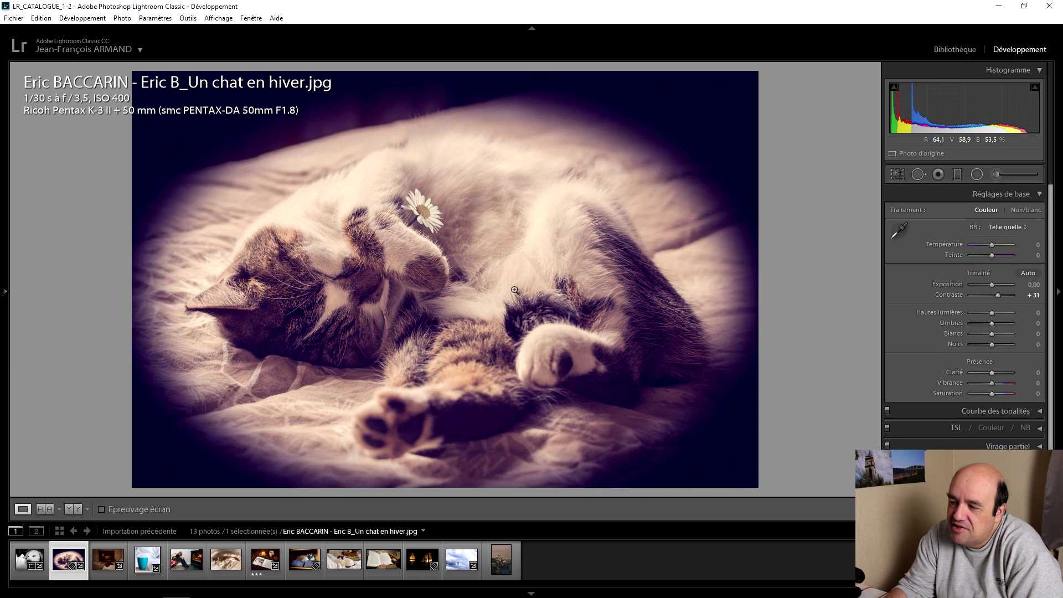
{"action": "double_click", "coordinate": [997, 296]}
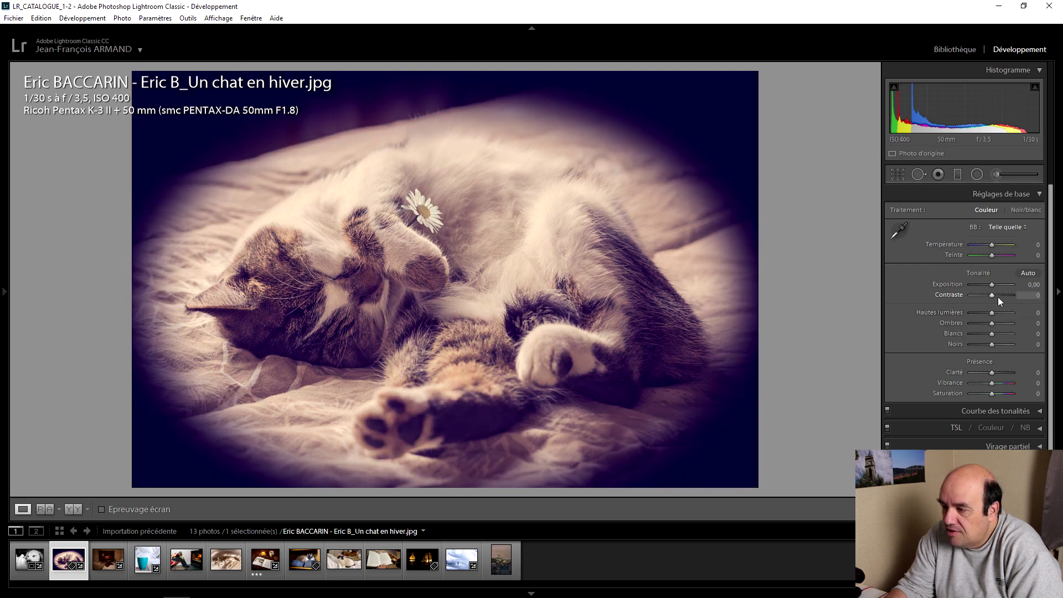
{"action": "scroll", "coordinate": [989, 372], "scroll_direction": "up", "scroll_amount": 5}
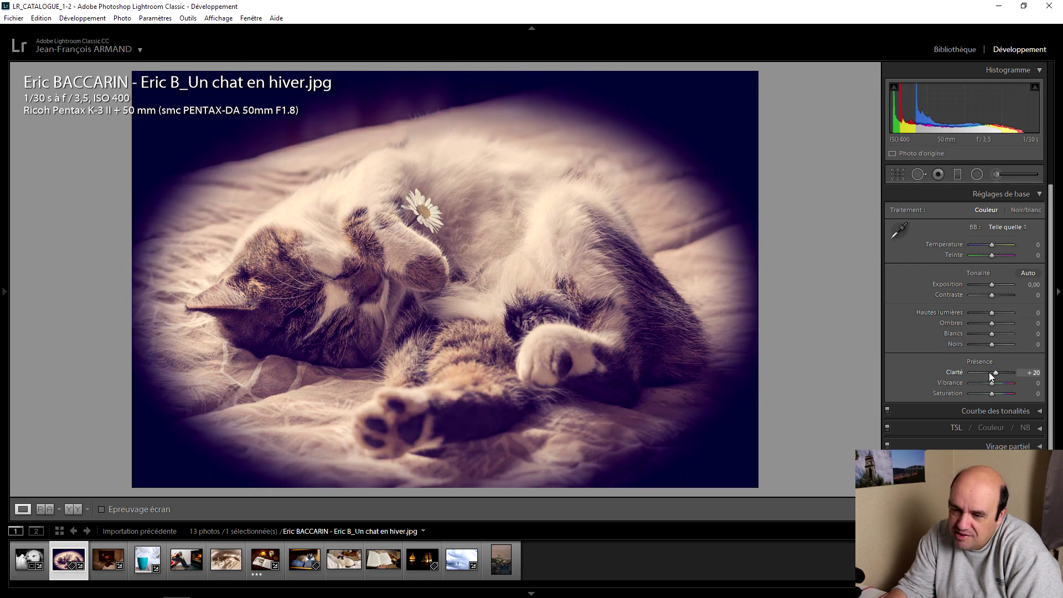
{"action": "scroll", "coordinate": [989, 372], "scroll_direction": "up", "scroll_amount": 1}
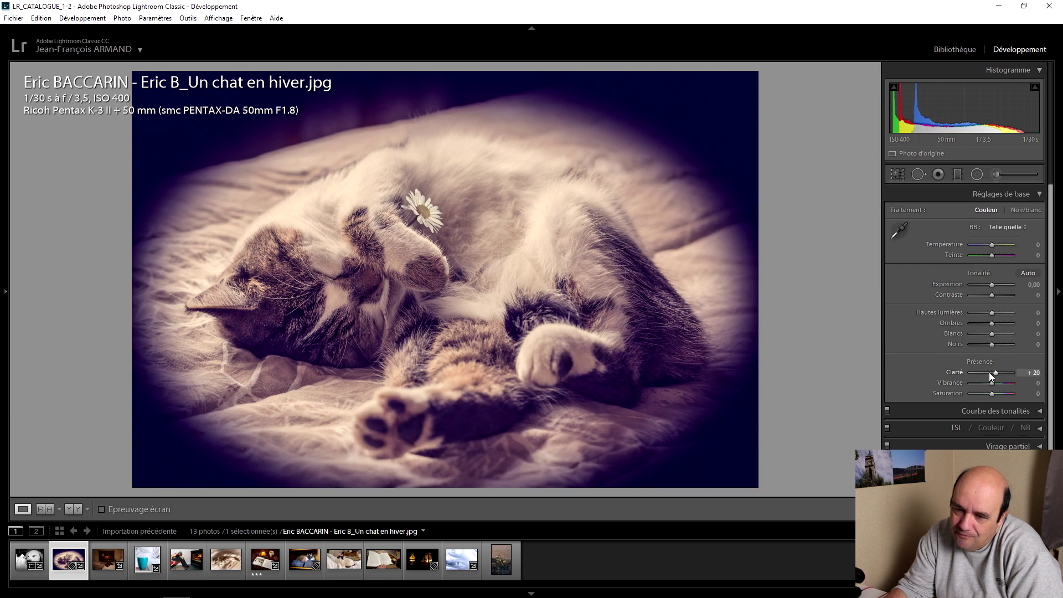
{"action": "scroll", "coordinate": [996, 377], "scroll_direction": "down", "scroll_amount": 2}
{"action": "scroll", "coordinate": [996, 377], "scroll_direction": "down", "scroll_amount": 2}
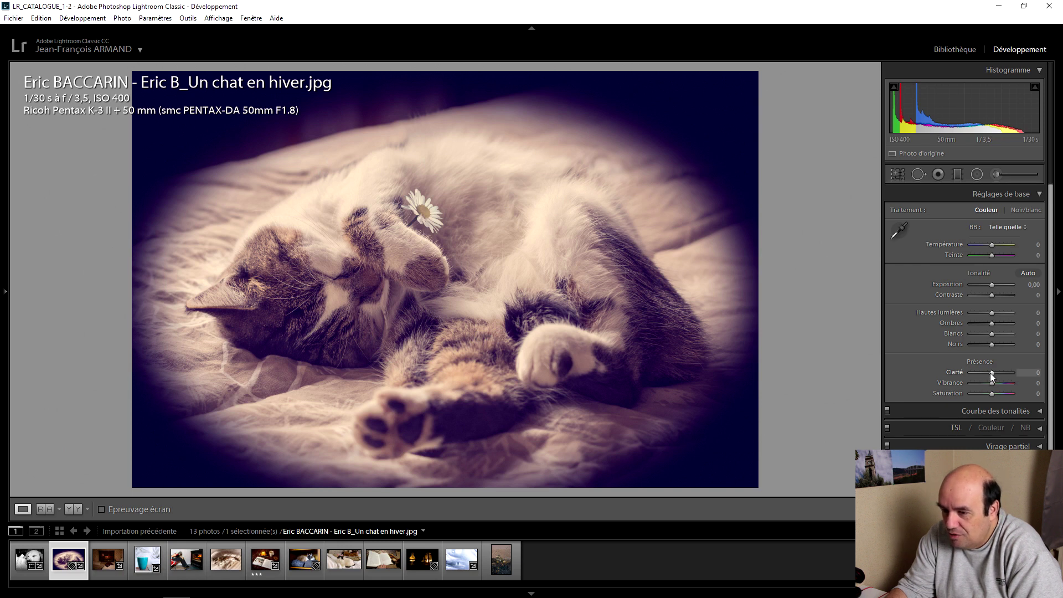
- Draw a radial filter ellipse over the daisy, rotated and positioned to match the flower
{"action": "left_click", "coordinate": [976, 175]}
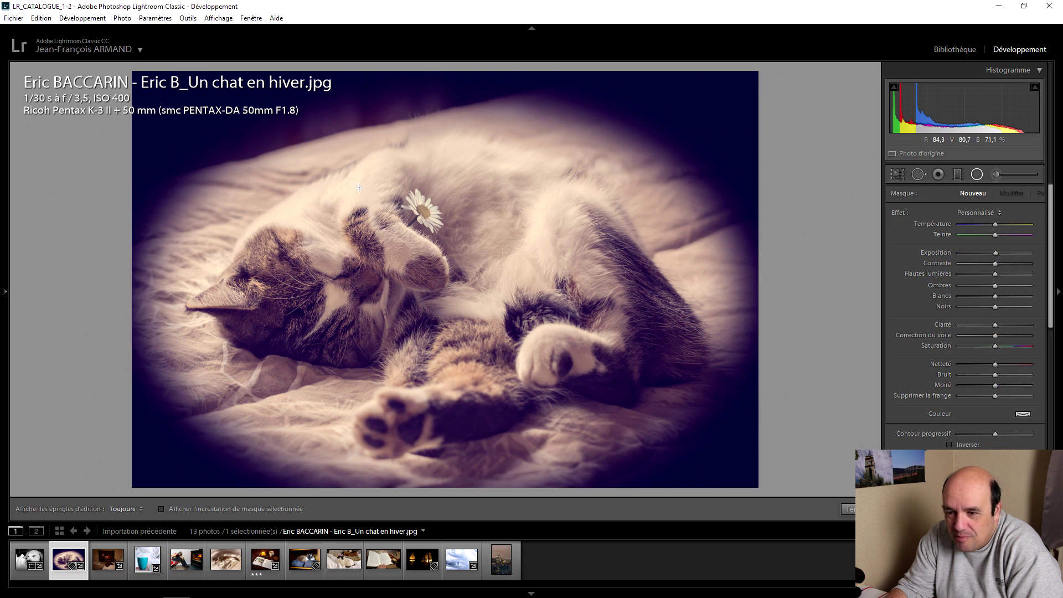
{"action": "left_click_drag", "start_coordinate": [401, 191], "coordinate": [422, 211]}
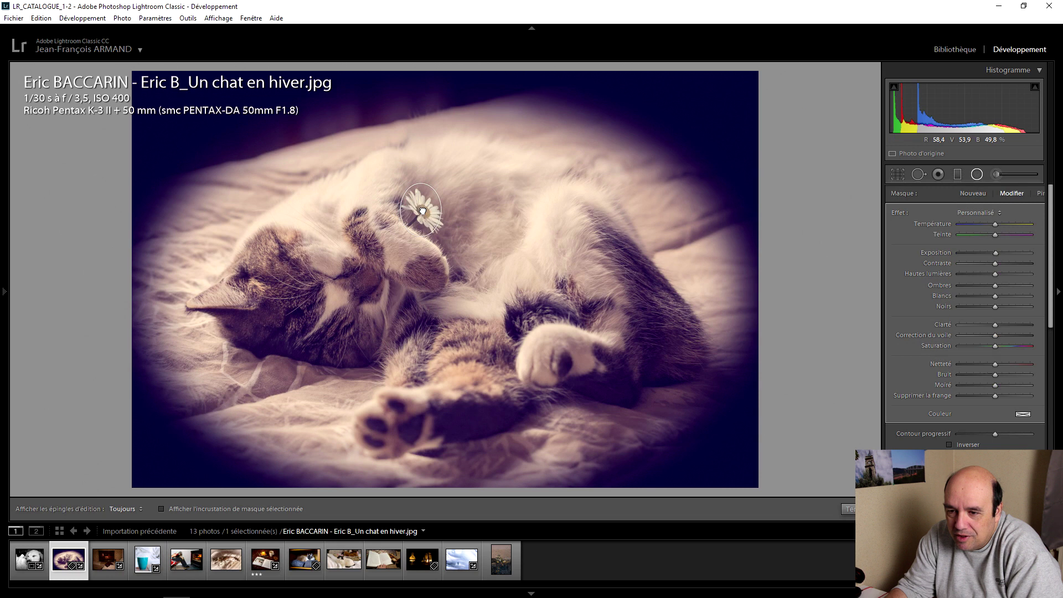
{"action": "left_click_drag", "start_coordinate": [421, 246], "coordinate": [440, 238]}
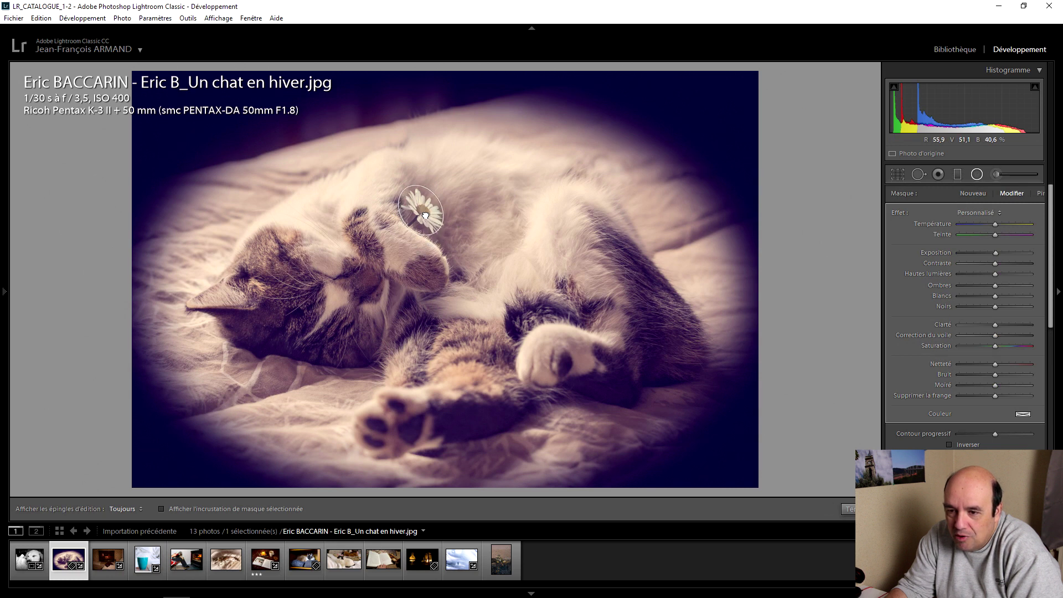
{"action": "mouse_move", "coordinate": [421, 209]}
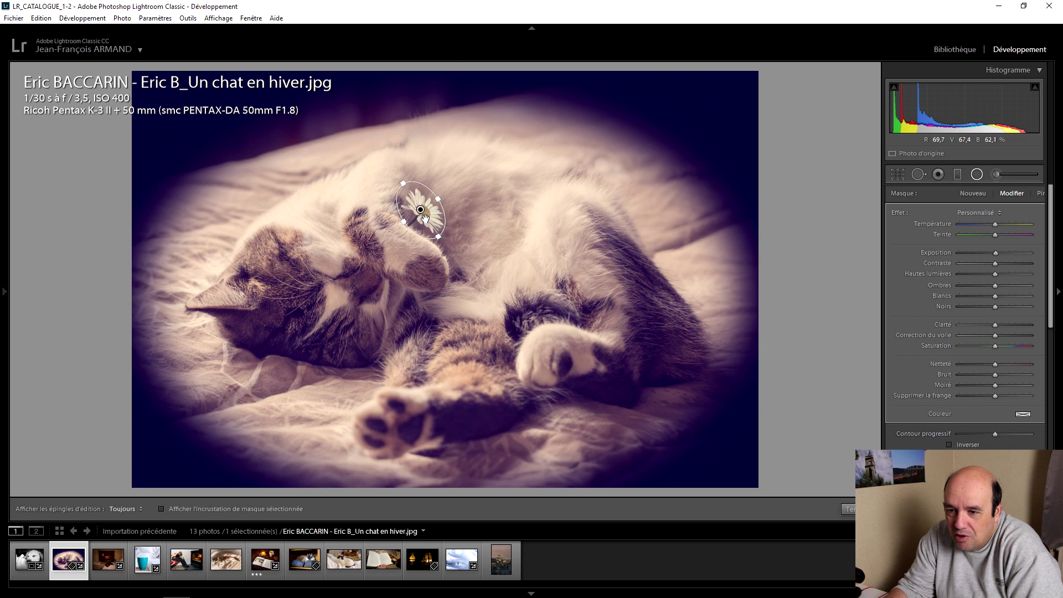
{"action": "left_click_drag", "start_coordinate": [425, 219], "coordinate": [423, 215]}
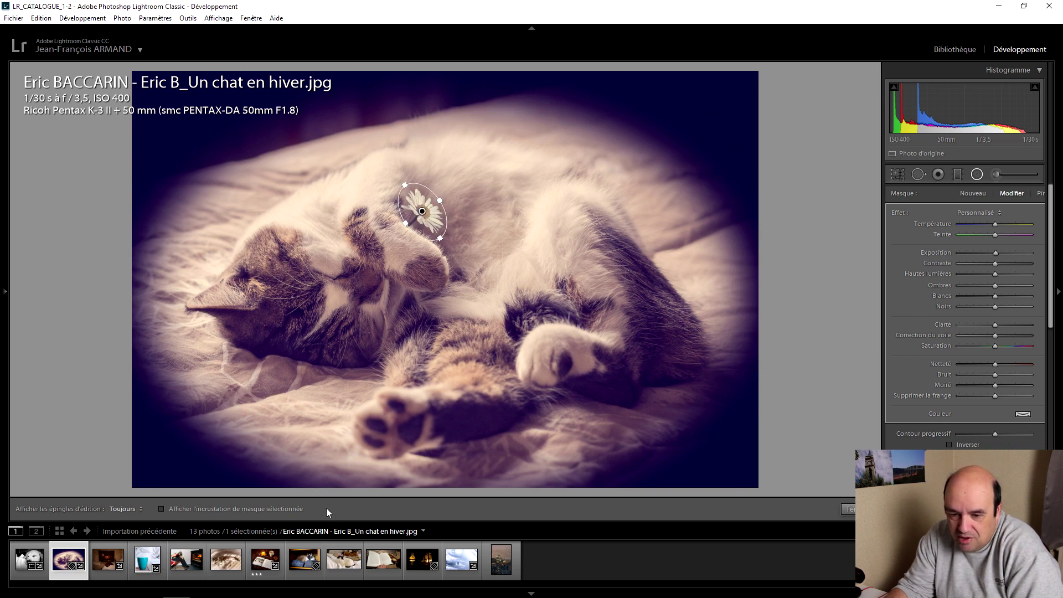
- Lower the radial filter's Clarity outside the daisy, checking the mask overlay
{"action": "left_click", "coordinate": [161, 508]}
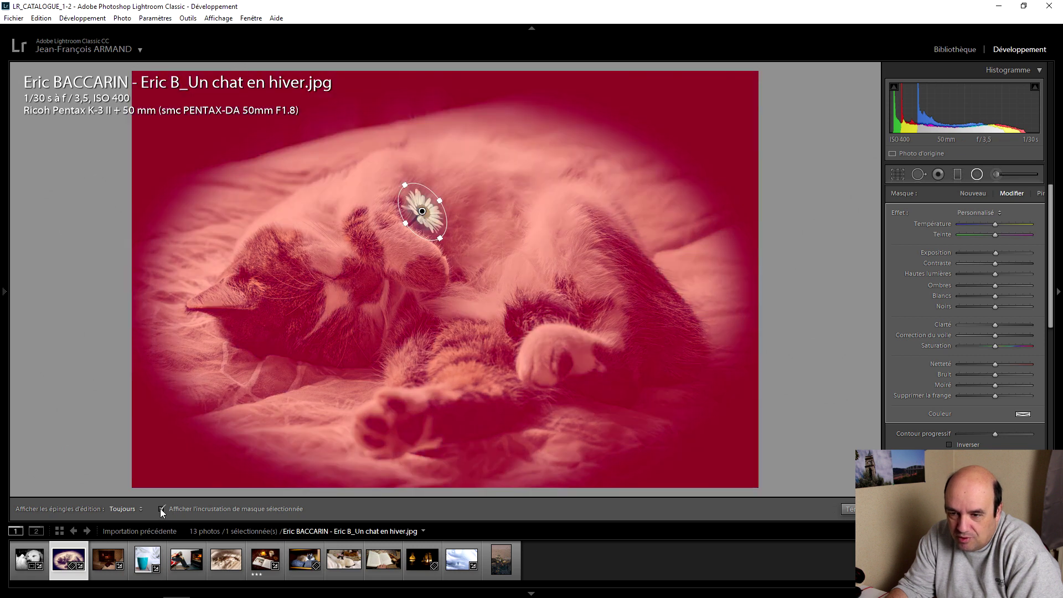
{"action": "left_click_drag", "start_coordinate": [995, 326], "coordinate": [973, 327]}
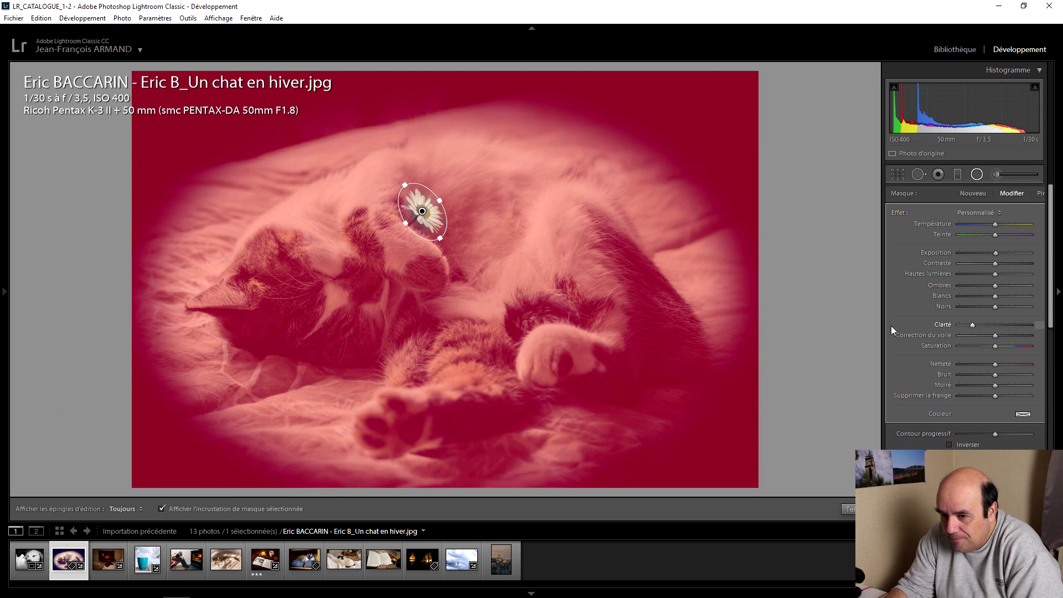
{"action": "left_click", "coordinate": [161, 509]}
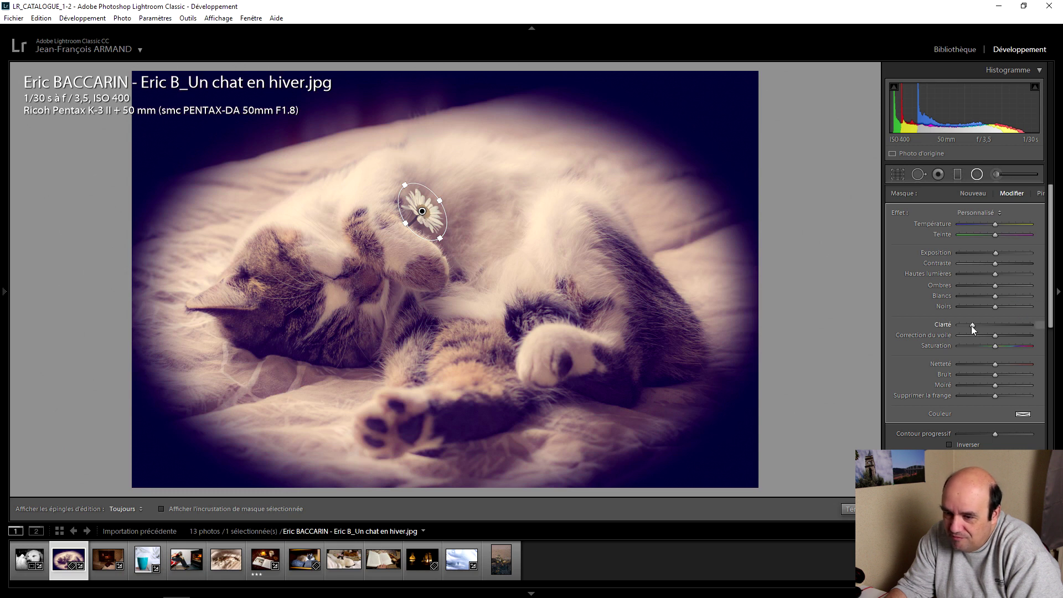
{"action": "left_click_drag", "start_coordinate": [971, 325], "coordinate": [967, 326]}
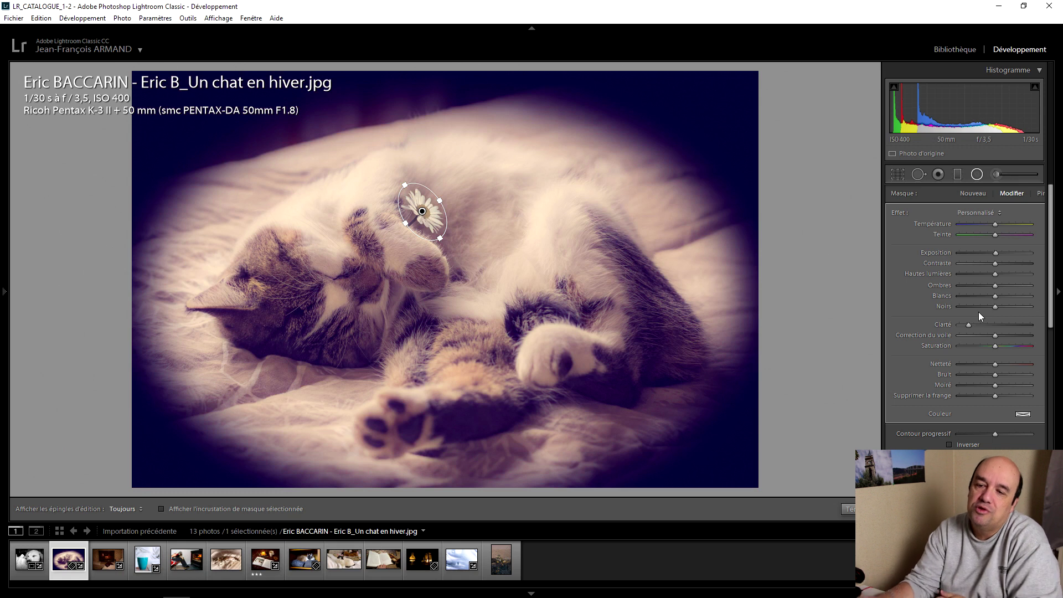
{"action": "right_click", "coordinate": [422, 212]}
{"action": "left_click", "coordinate": [447, 220]}
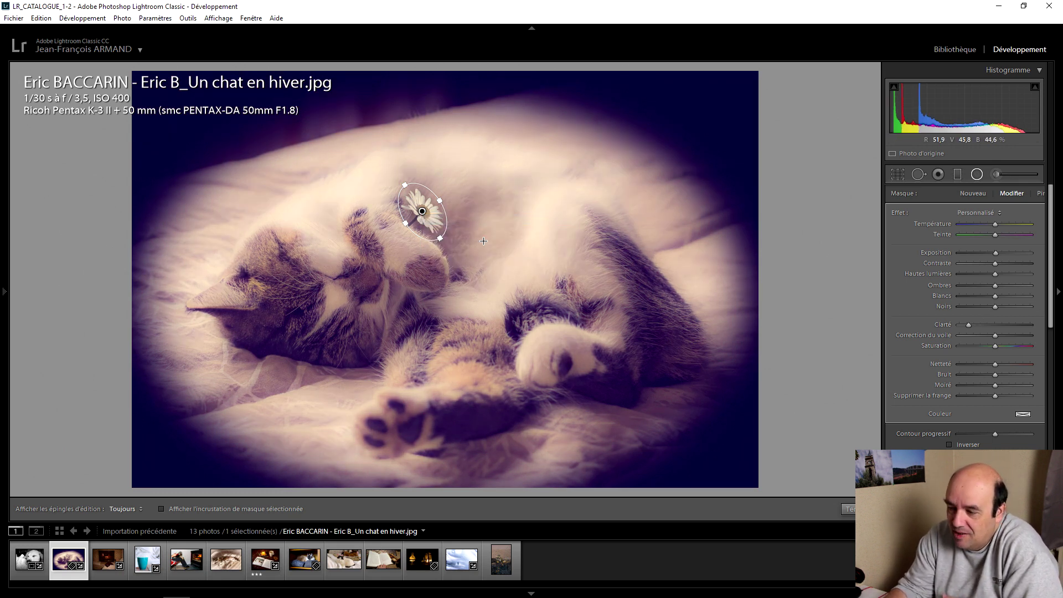
{"action": "left_click", "coordinate": [161, 509]}
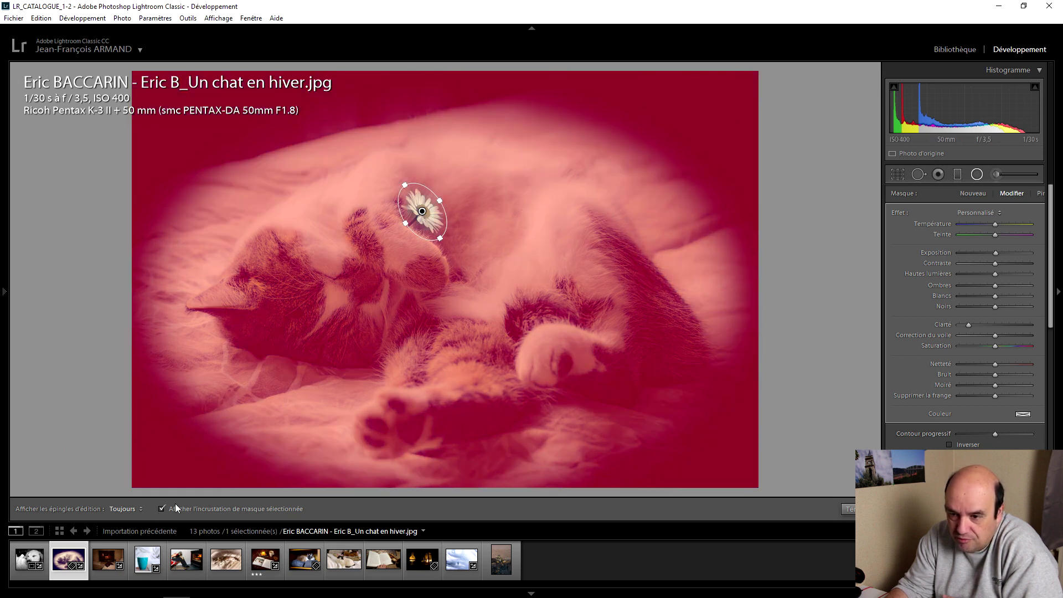
- Invert the daisy filter, reset Clarity, then raise Clarity and Sharpness on the flower
{"action": "left_click", "coordinate": [950, 445]}
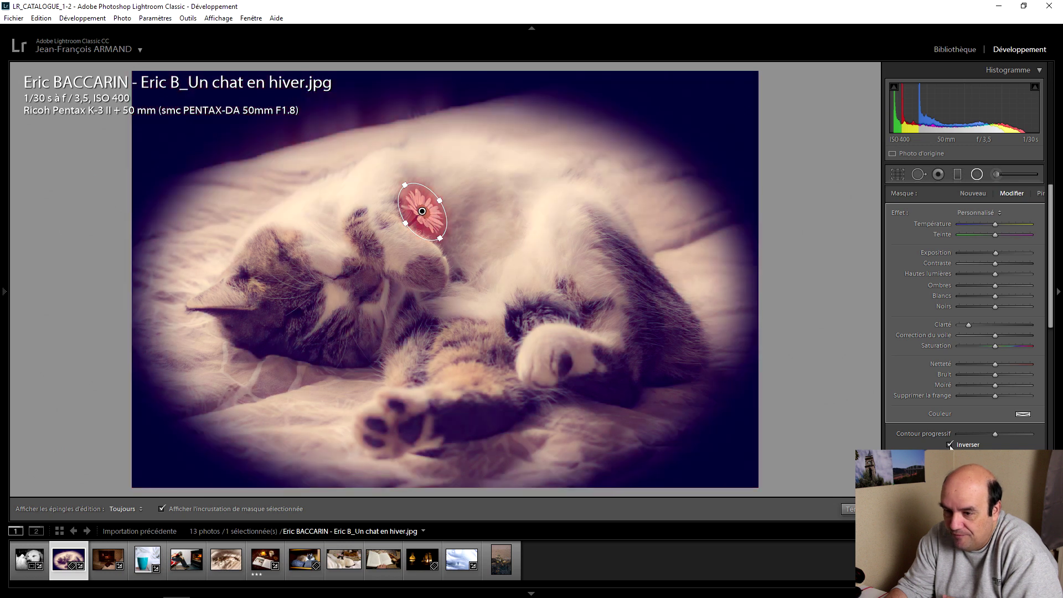
{"action": "left_click", "coordinate": [161, 509]}
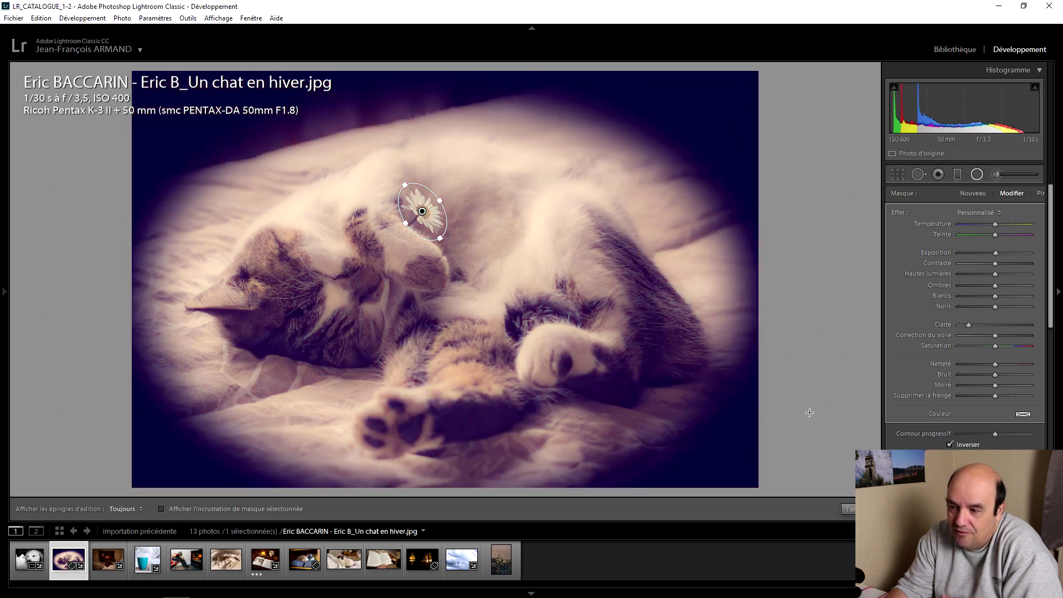
{"action": "double_click", "coordinate": [968, 327]}
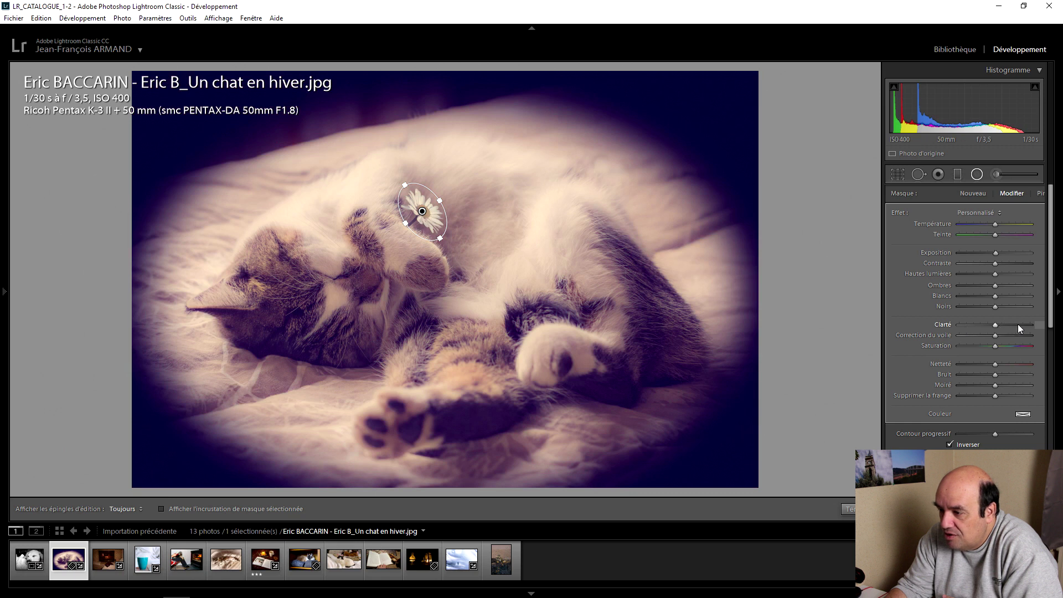
{"action": "left_click_drag", "start_coordinate": [1009, 328], "coordinate": [1013, 328]}
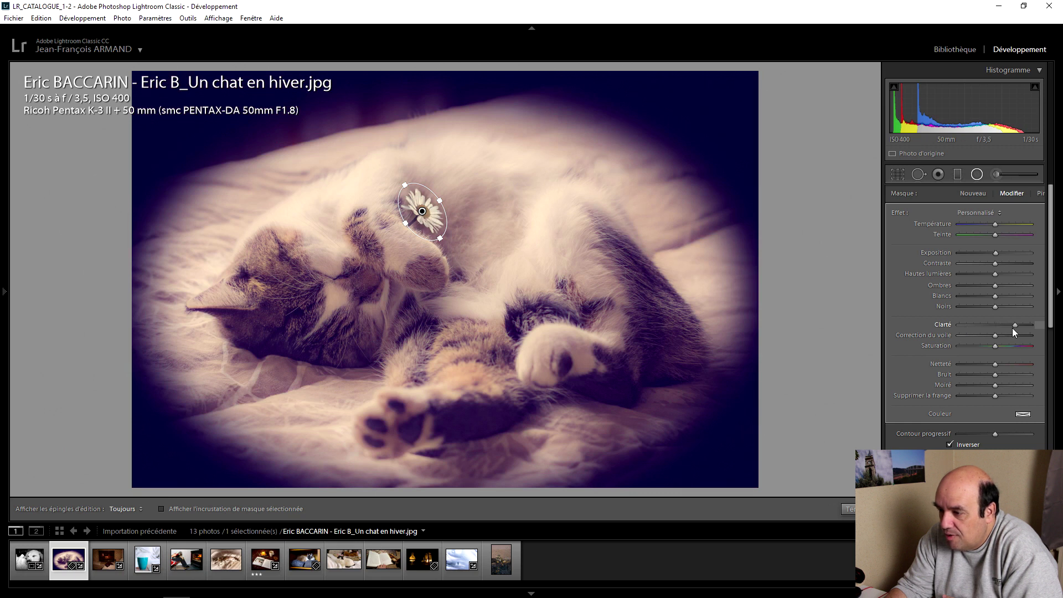
{"action": "left_click_drag", "start_coordinate": [994, 366], "coordinate": [1021, 364]}
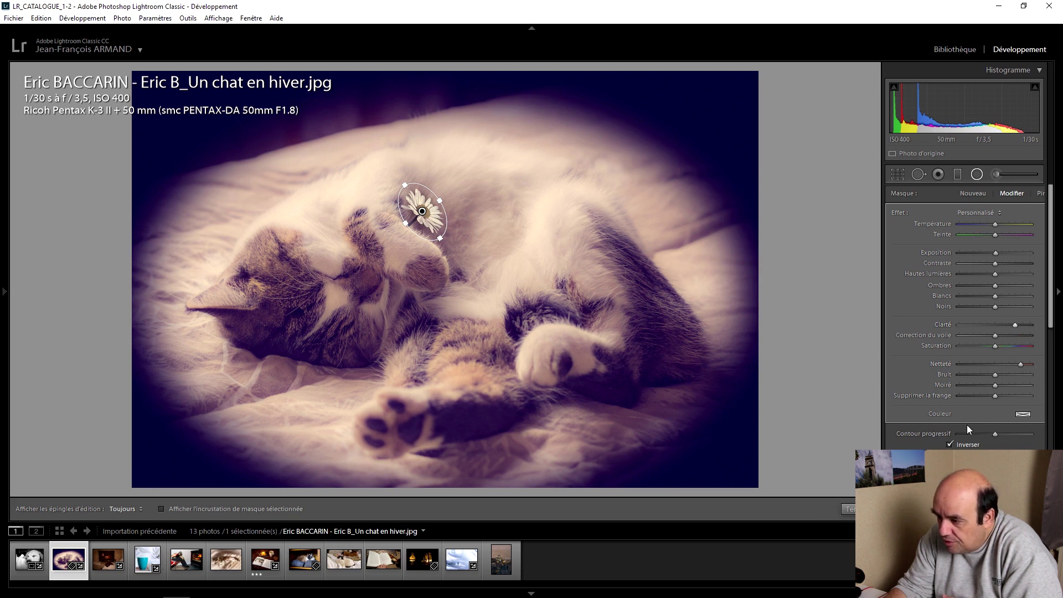
{"action": "left_click", "coordinate": [849, 509]}
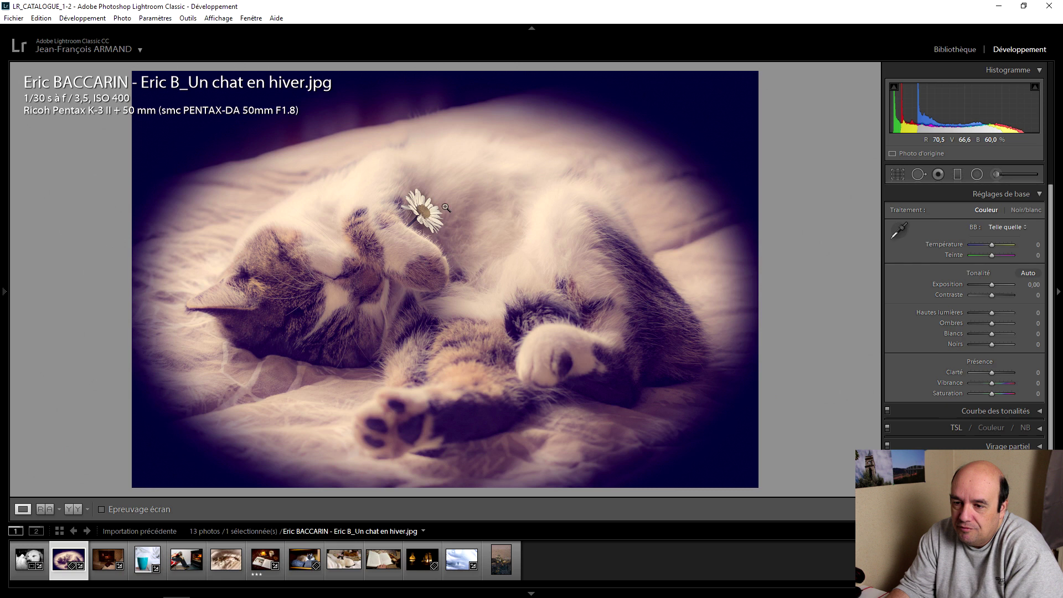
- Nudge the daisy radial filter's Saturation up slightly
{"action": "left_click", "coordinate": [976, 174]}
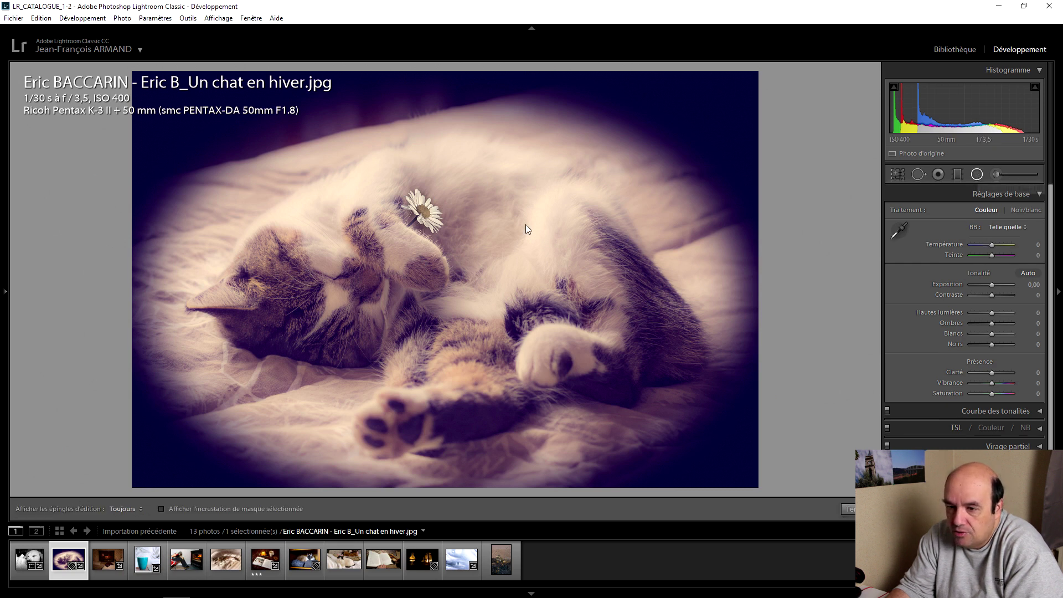
{"action": "left_click", "coordinate": [423, 209]}
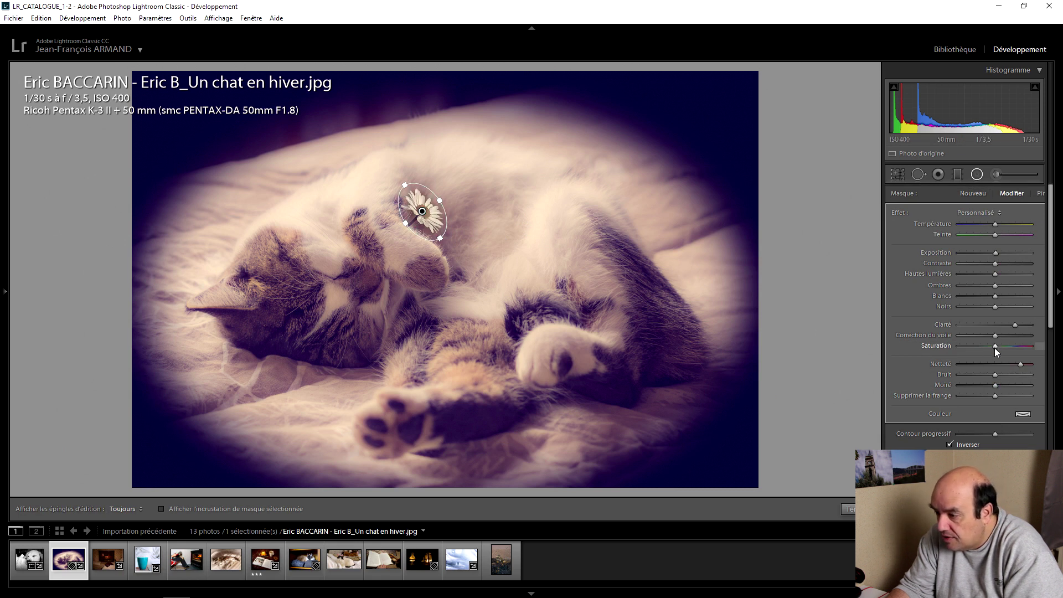
{"action": "left_click_drag", "start_coordinate": [1011, 348], "coordinate": [1014, 347]}
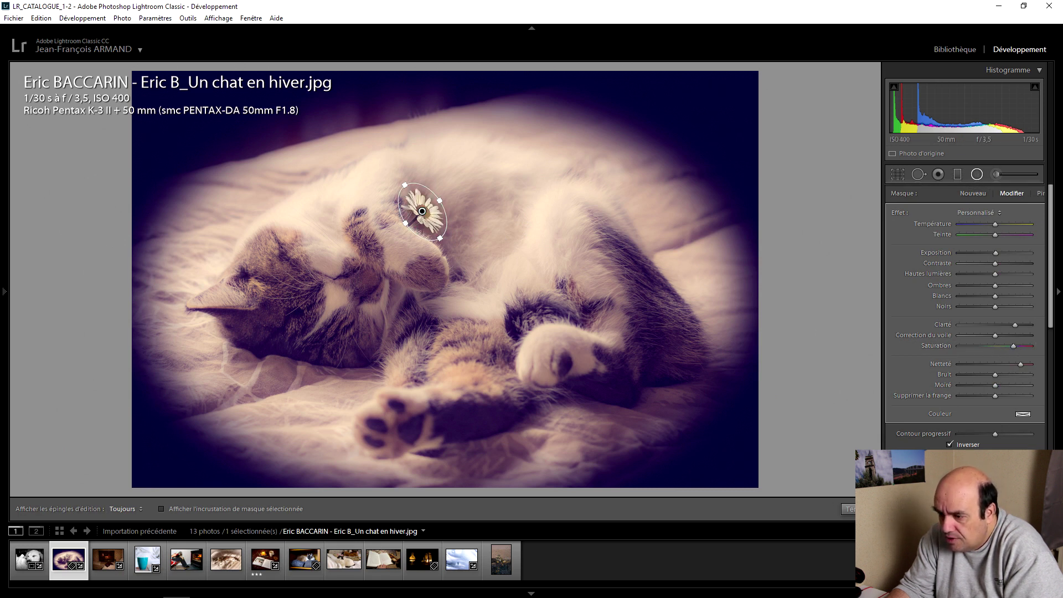
{"action": "left_click", "coordinate": [849, 508]}
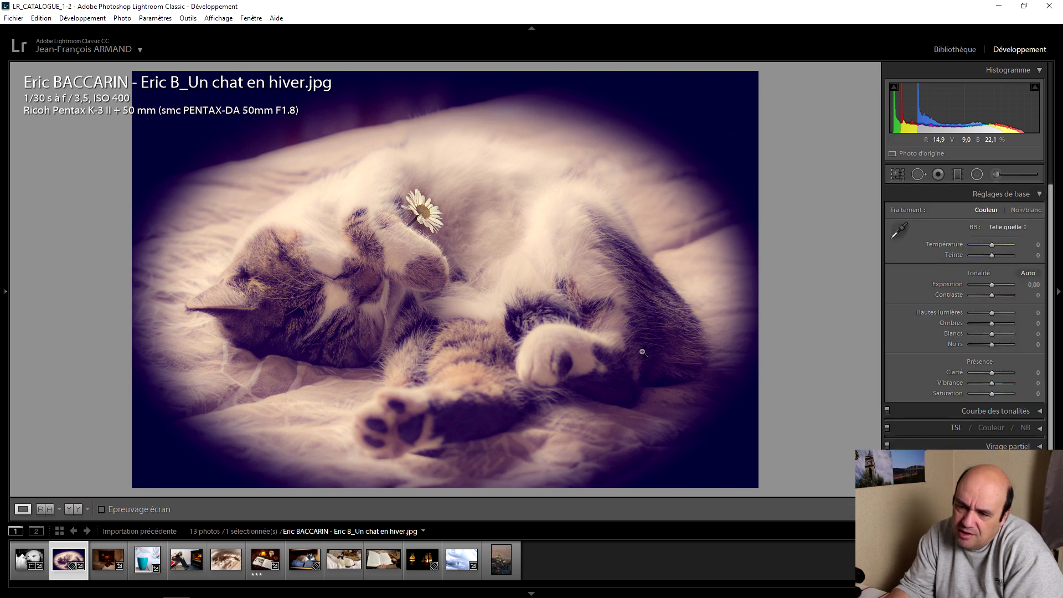
- Increase the daisy filter's dehaze (Correction du voile) and apply it
{"action": "left_click", "coordinate": [976, 175]}
{"action": "left_click", "coordinate": [423, 211]}
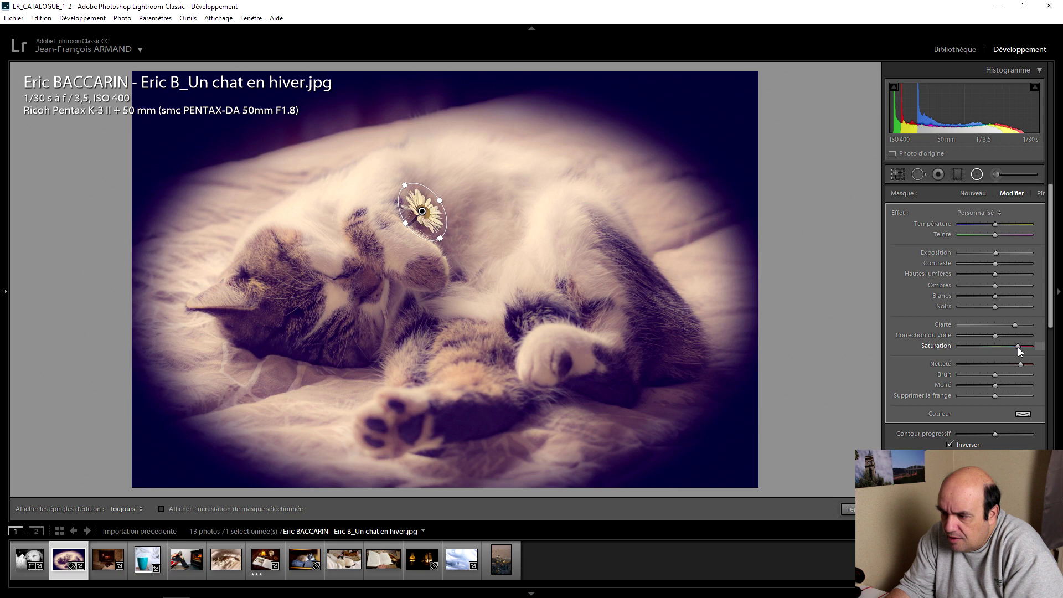
{"action": "left_click_drag", "start_coordinate": [1021, 347], "coordinate": [1005, 336]}
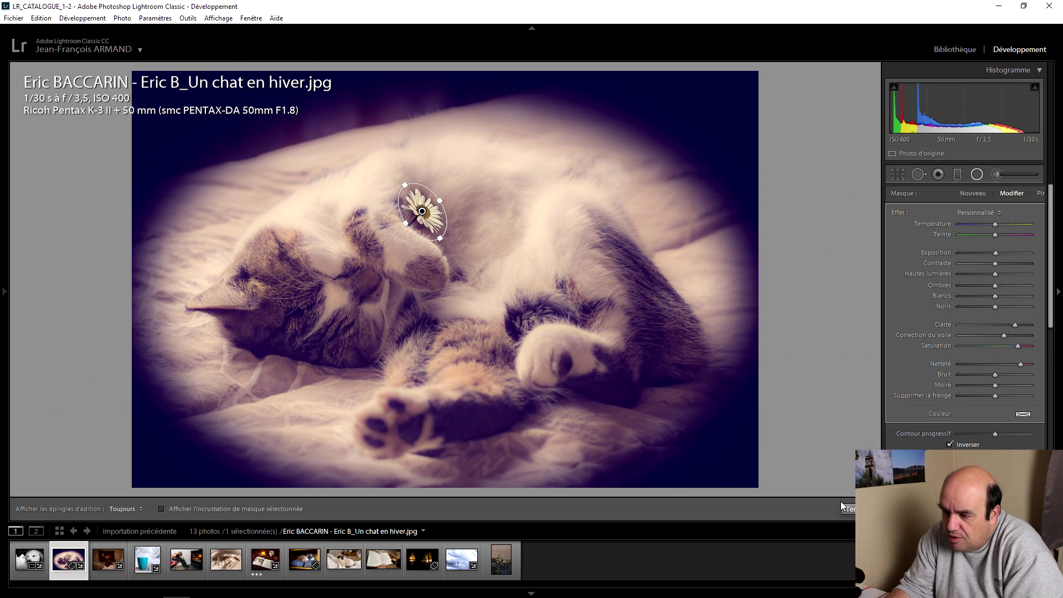
{"action": "left_click", "coordinate": [847, 509]}
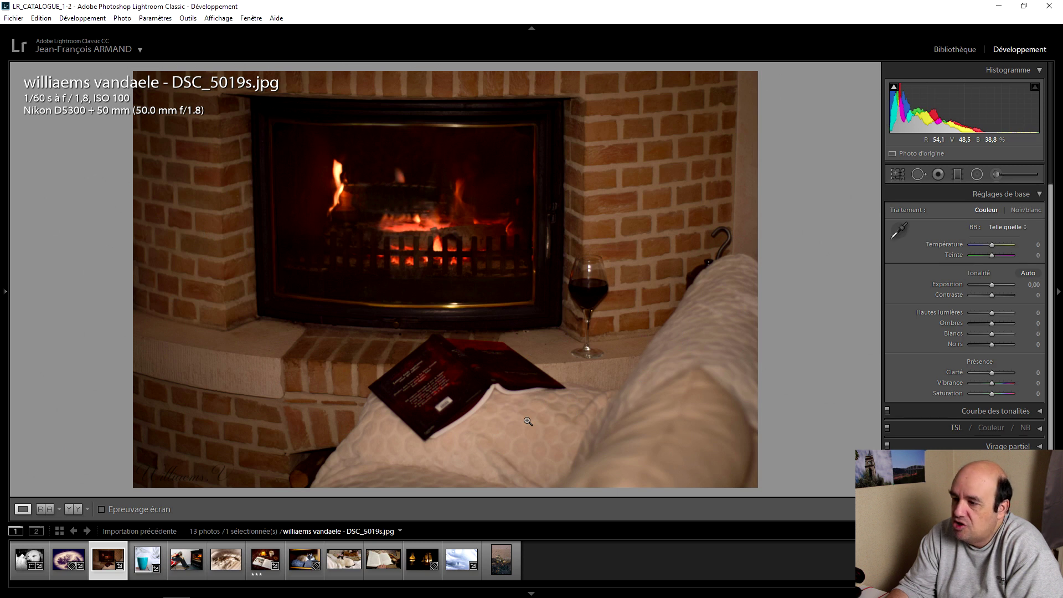
- Sample white balance from the white sofa, cooling to Temperature −27 and Tint −18
{"action": "left_click", "coordinate": [898, 230]}
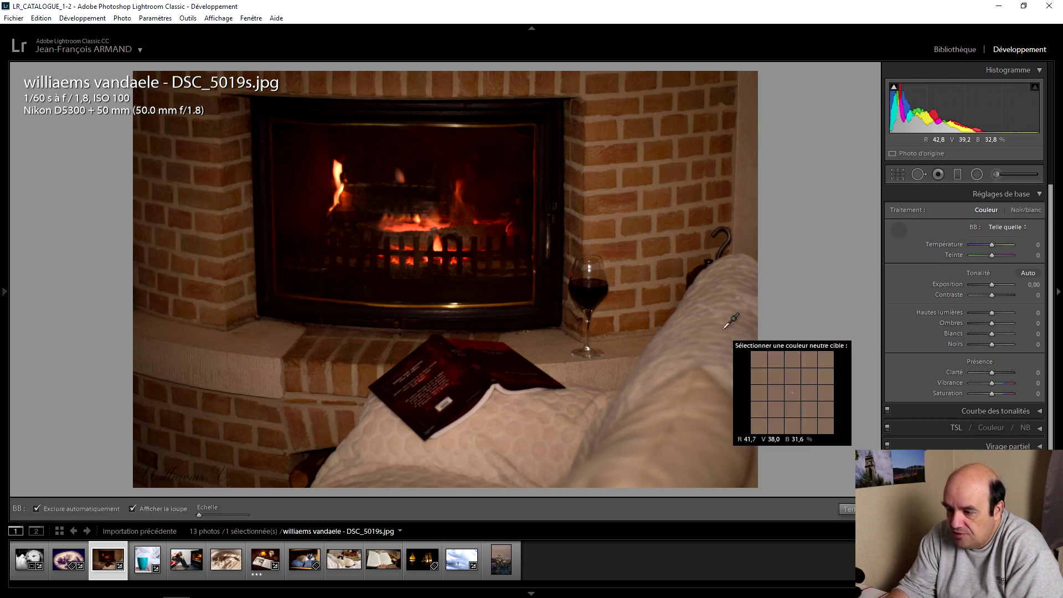
{"action": "left_click", "coordinate": [721, 302]}
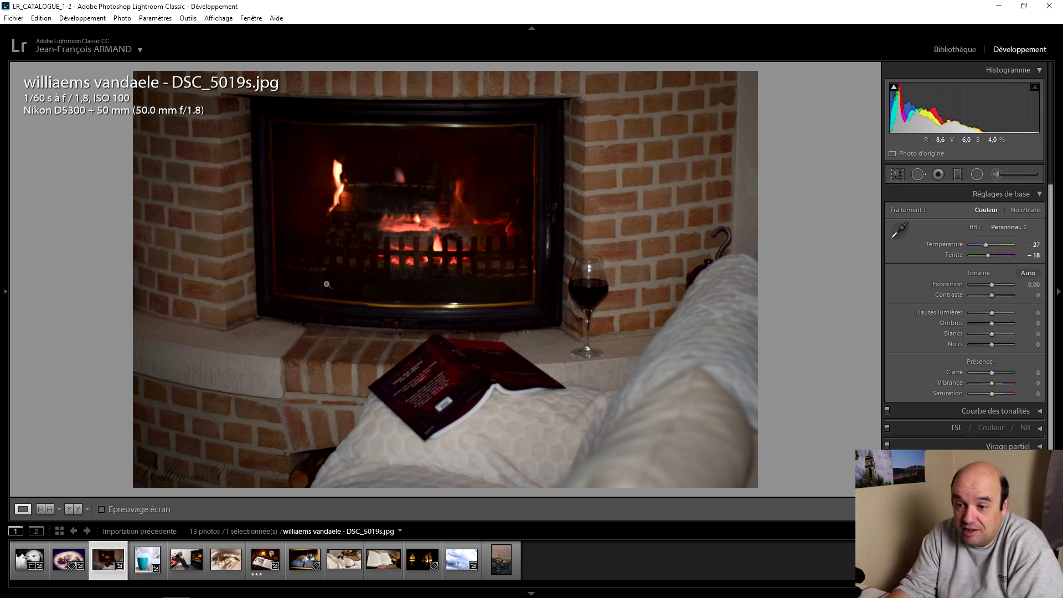
{"action": "left_click", "coordinate": [976, 175]}
- Draw an oval radial filter over the fireplace, stretched taller and wider to cover the opening
{"action": "mouse_move", "coordinate": [312, 182]}
{"action": "left_mouse_down"}
{"action": "mouse_move", "coordinate": [440, 252]}
{"action": "mouse_move", "coordinate": [450, 275]}
{"action": "mouse_move", "coordinate": [361, 205]}
{"action": "mouse_move", "coordinate": [393, 205]}
{"action": "left_mouse_up"}
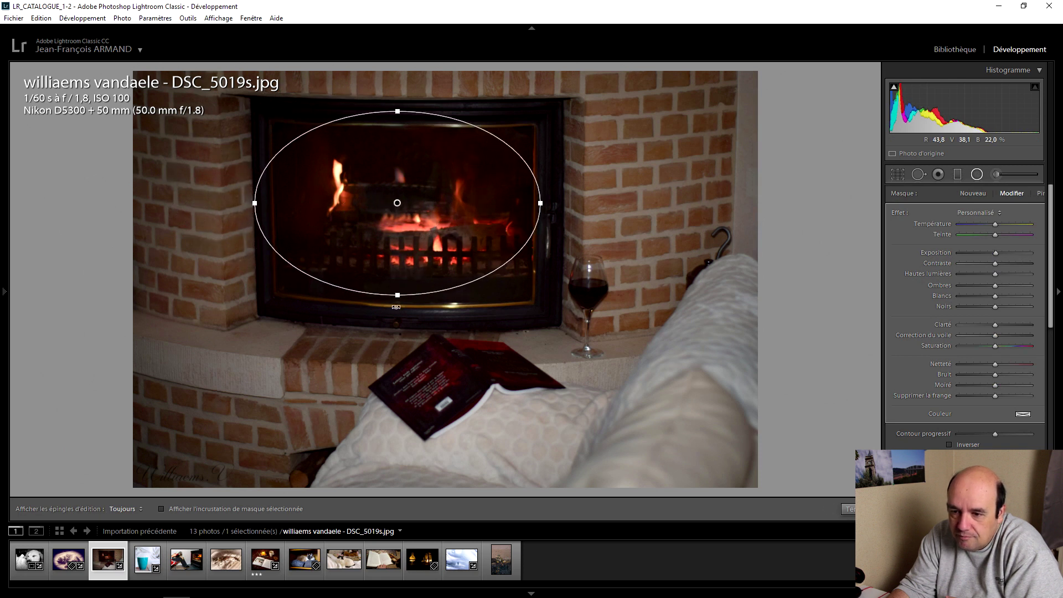
{"action": "left_click_drag", "start_coordinate": [397, 296], "coordinate": [397, 309]}
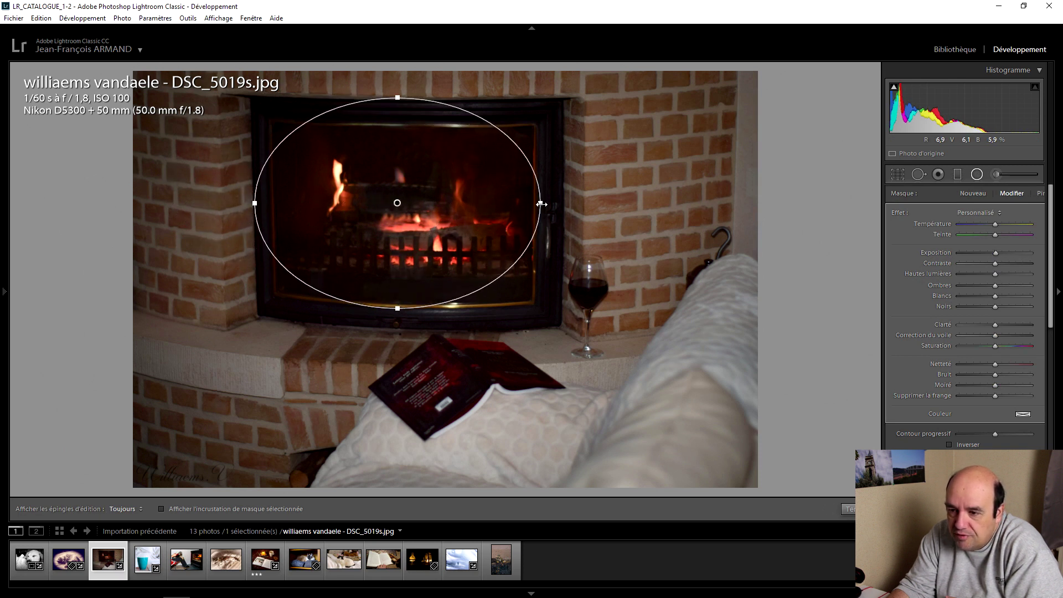
{"action": "left_click_drag", "start_coordinate": [541, 204], "coordinate": [548, 203]}
{"action": "left_click_drag", "start_coordinate": [398, 209], "coordinate": [411, 221]}
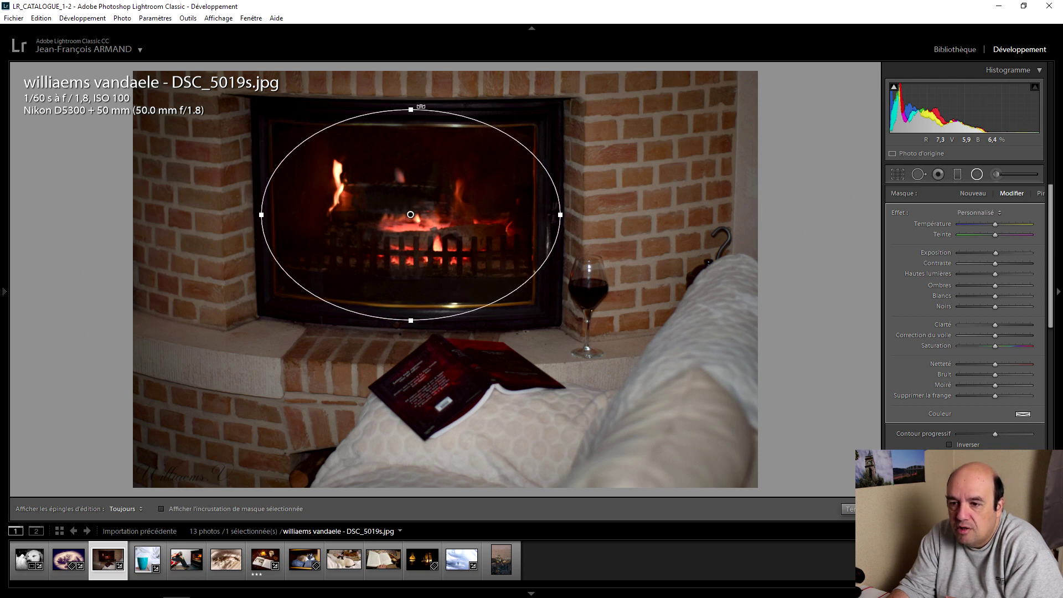
{"action": "left_click_drag", "start_coordinate": [421, 106], "coordinate": [421, 96]}
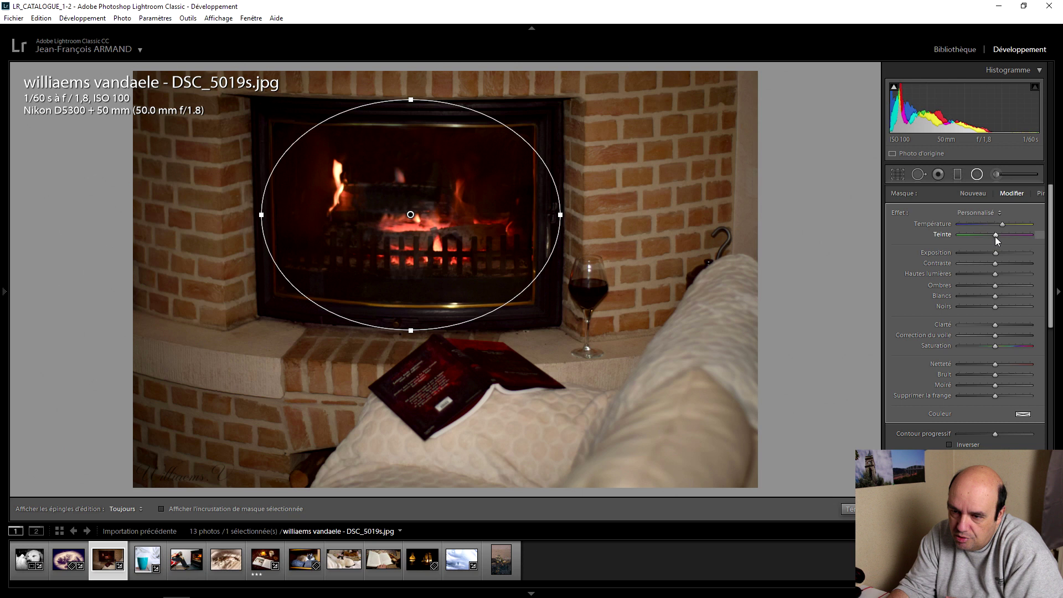
- Warm the fireplace filter's Temperature slightly, comparing with and without the filter
{"action": "left_click", "coordinate": [998, 224]}
{"action": "key", "text": "Up"}
{"action": "key", "text": "Up"}
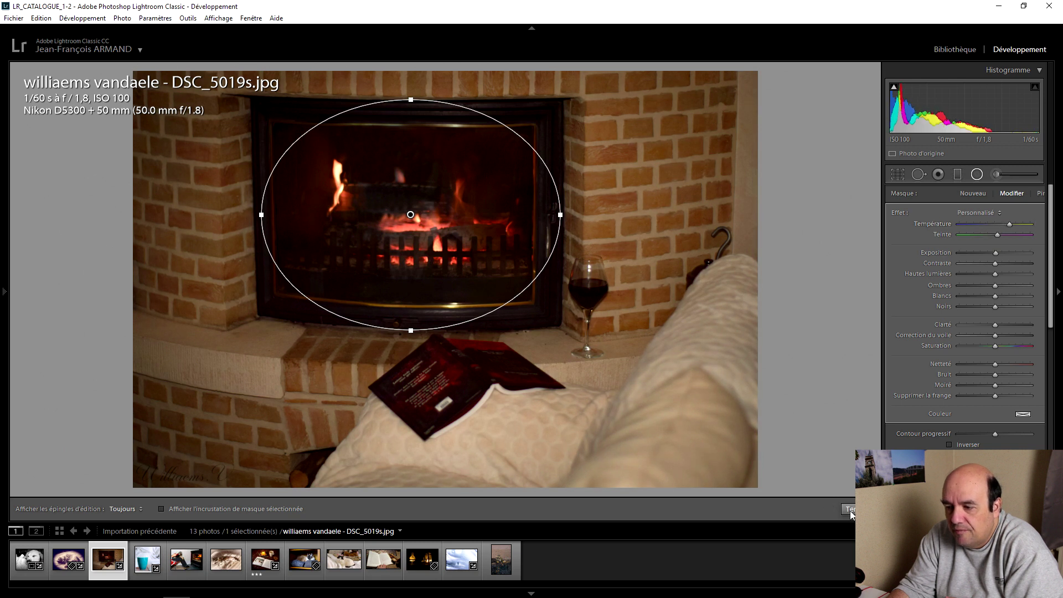
{"action": "key", "text": "Delete"}
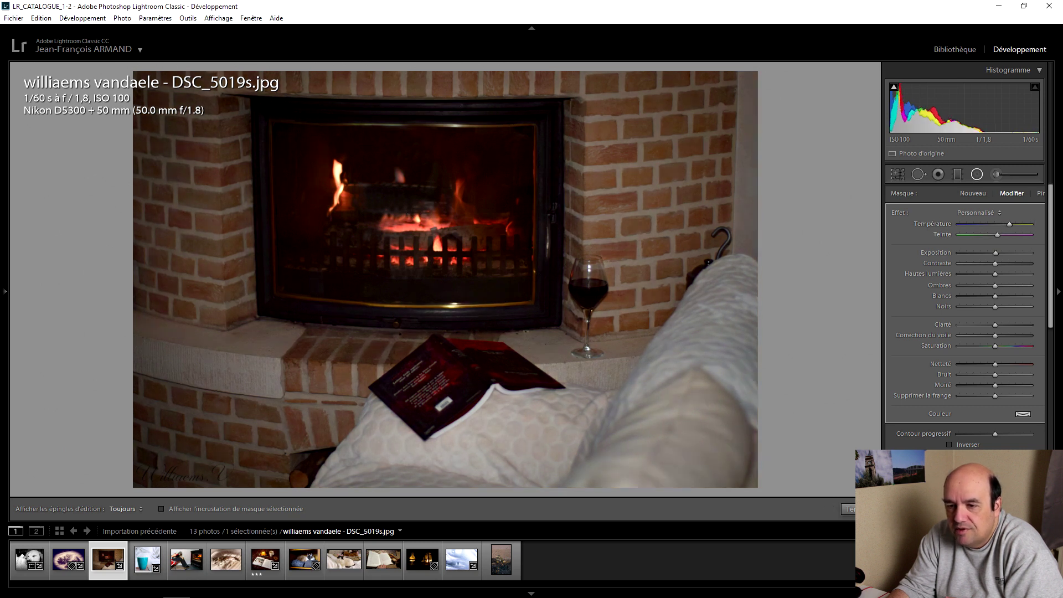
{"action": "key", "text": "ctrl+z"}
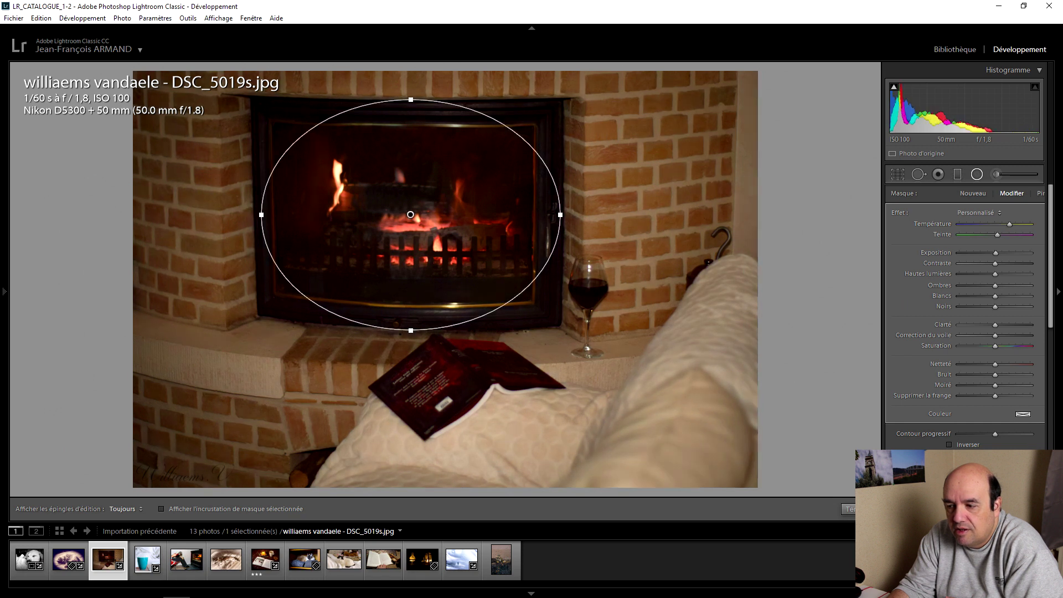
{"action": "key", "text": "Delete"}
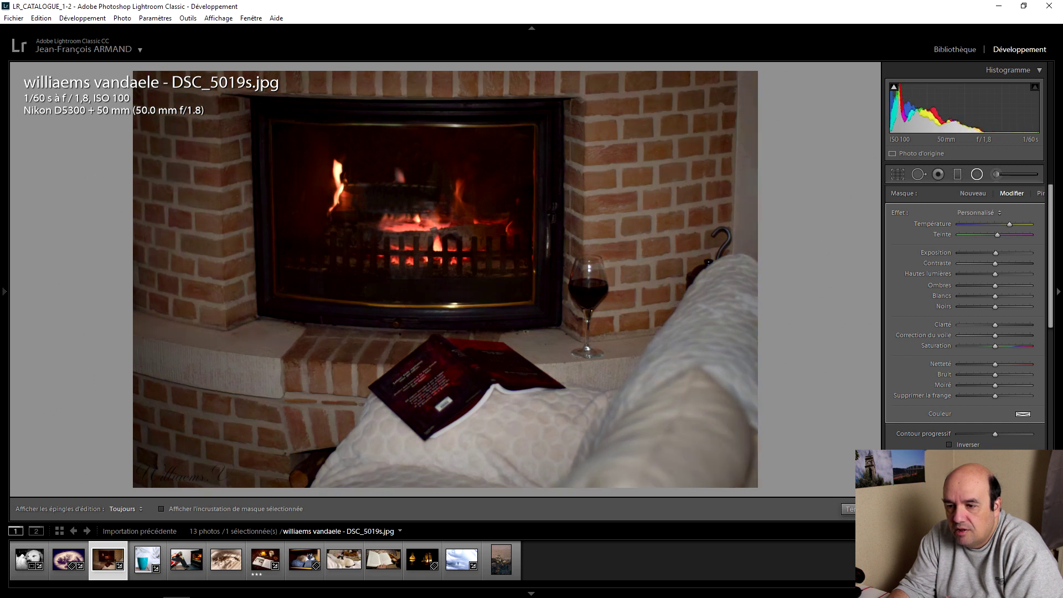
{"action": "key", "text": "ctrl+z"}
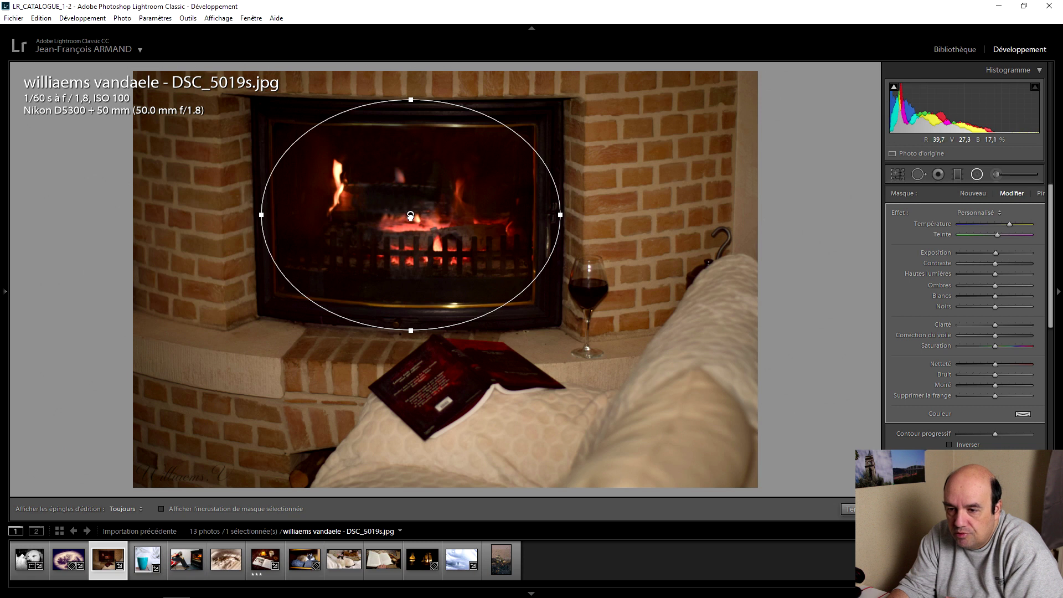
- Invert the fireplace filter to affect the surroundings and apply it
{"action": "left_click", "coordinate": [949, 445]}
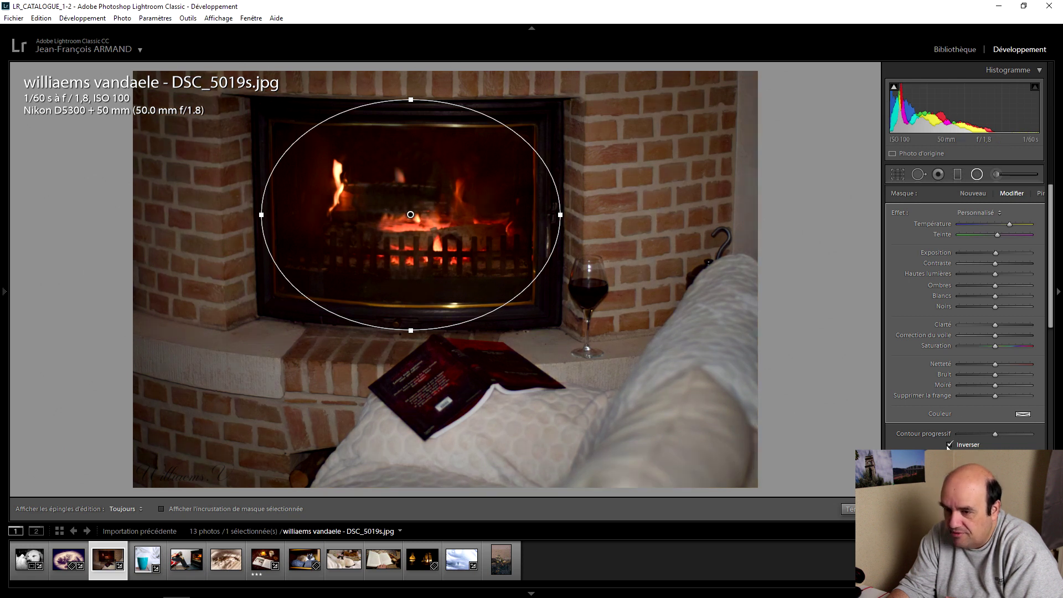
{"action": "key", "text": "h"}
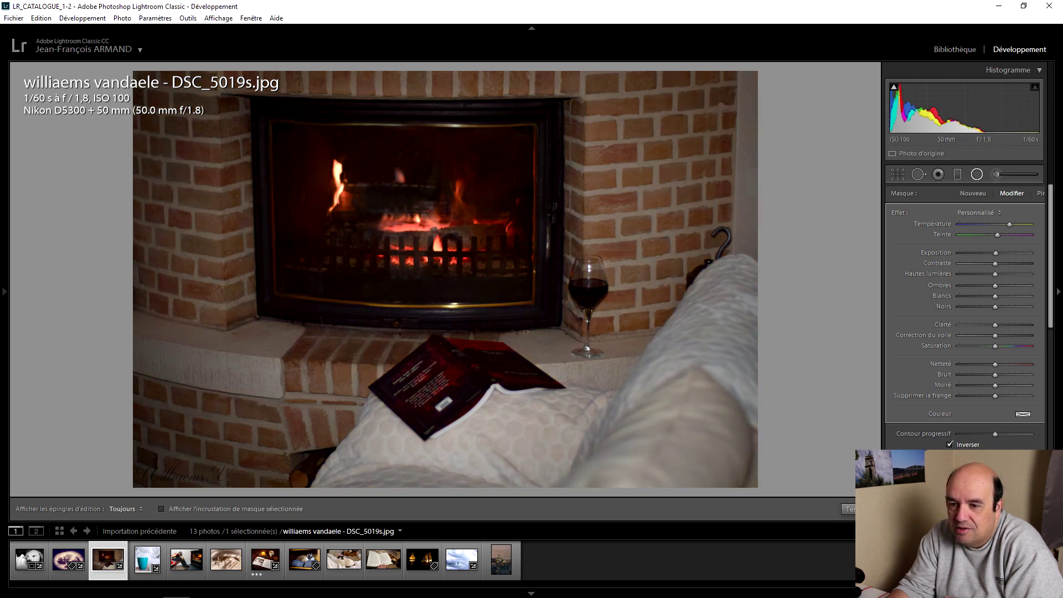
{"action": "key", "text": "h"}
{"action": "key", "text": "h"}
{"action": "key", "text": "h"}
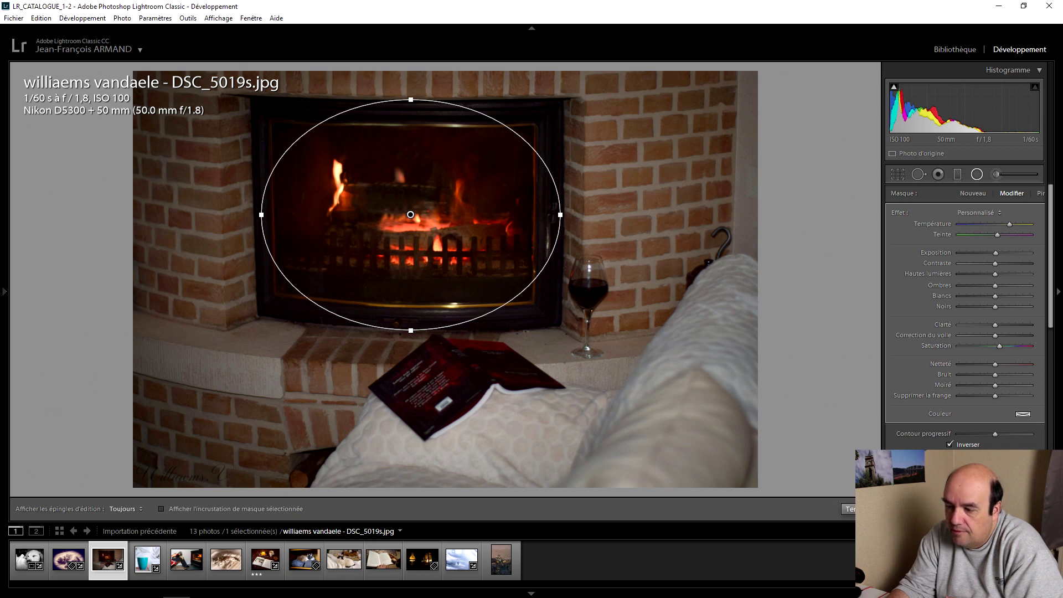
{"action": "left_click", "coordinate": [850, 509]}
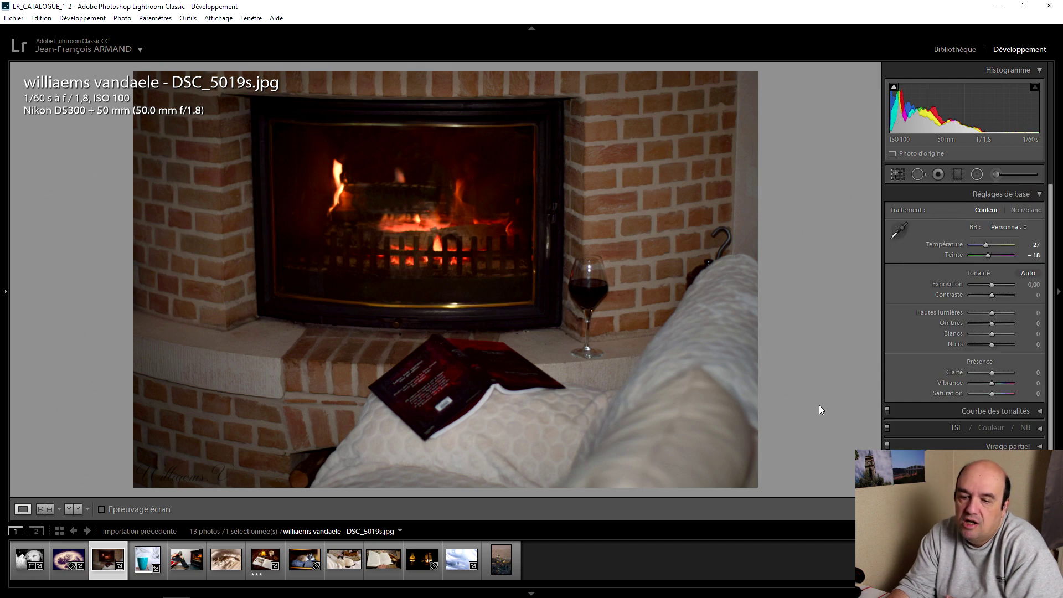
{"action": "left_click", "coordinate": [76, 509]}
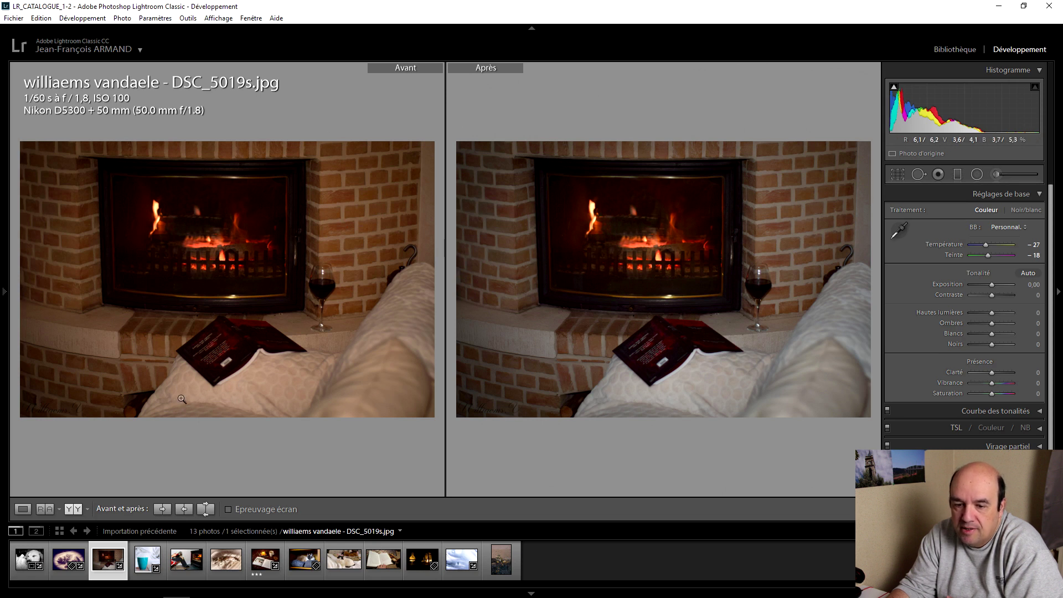
{"action": "left_click", "coordinate": [23, 509]}
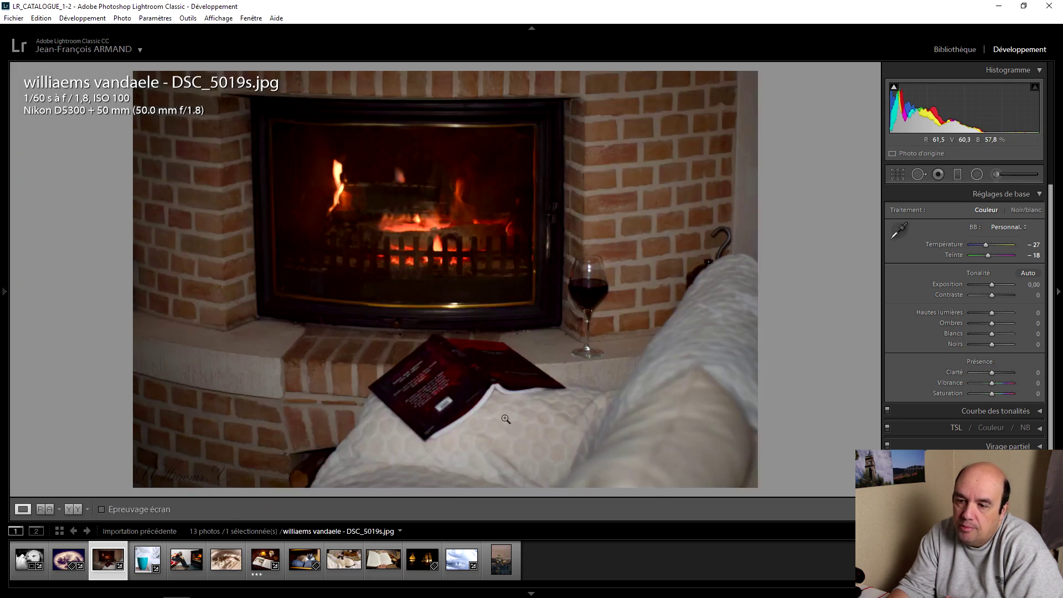
- Raise the fireplace photo's exposure to +0,20, then open the teal cup photo
{"action": "left_click", "coordinate": [993, 286]}
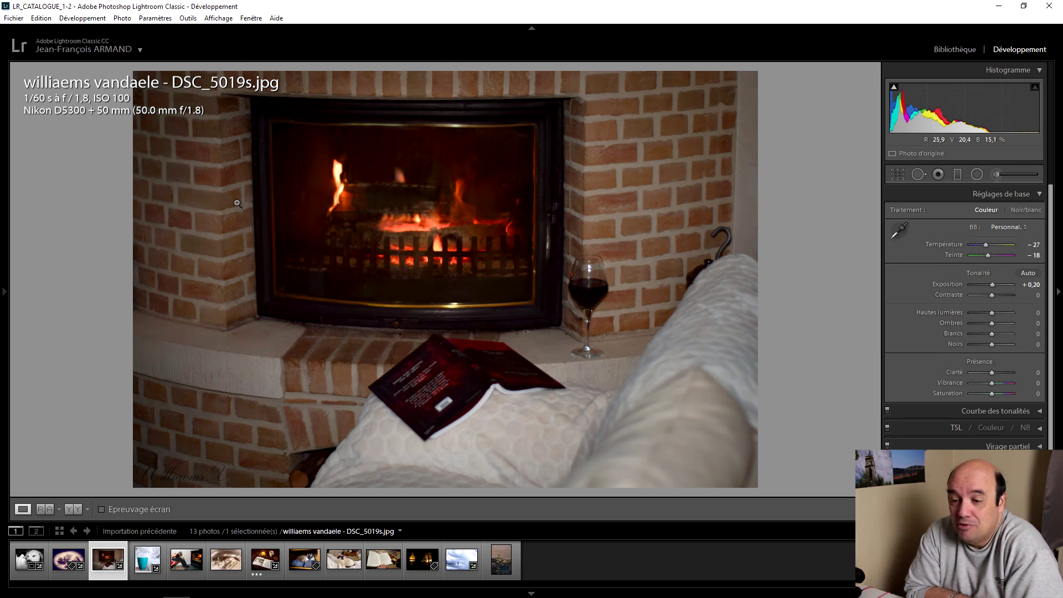
{"action": "left_click", "coordinate": [153, 548]}
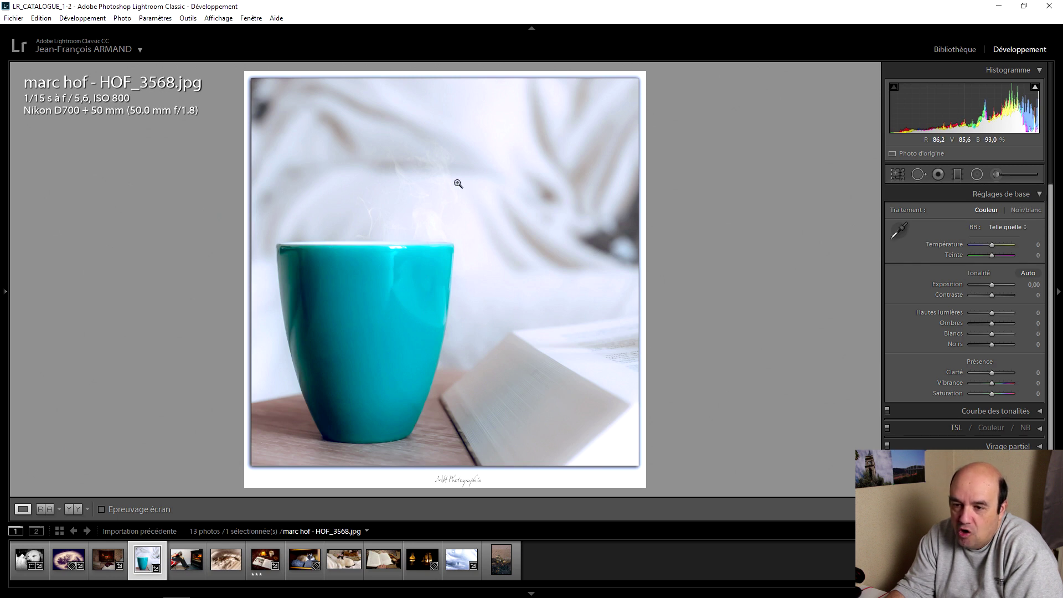
{"action": "left_click", "coordinate": [389, 217]}
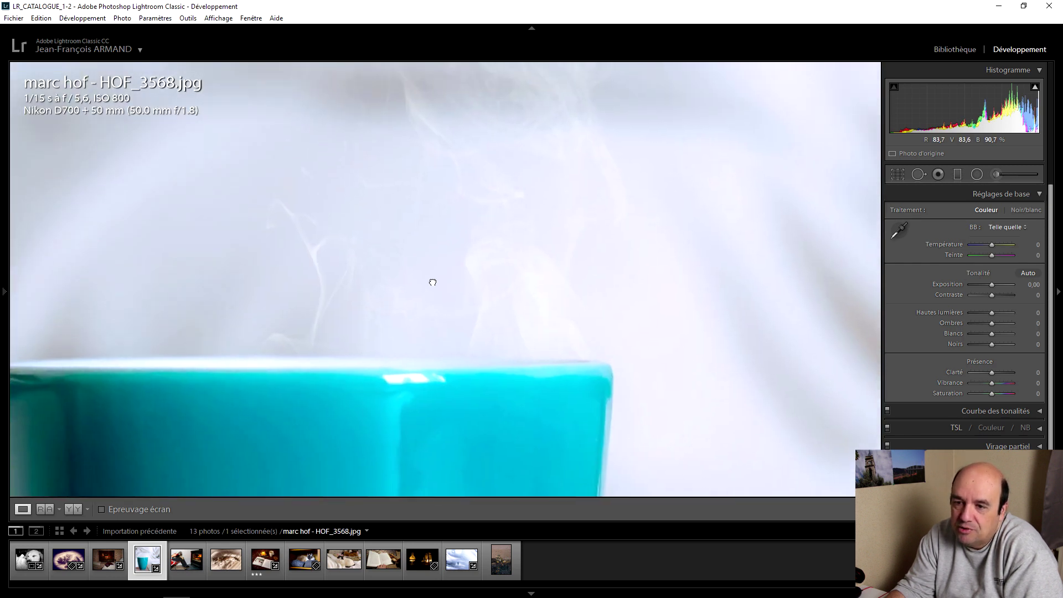
- On the teal cup photo, set Highlights to −100, Shadows to +76 and Contrast to +23
{"action": "left_click_drag", "start_coordinate": [413, 235], "coordinate": [432, 325]}
{"action": "left_click_drag", "start_coordinate": [473, 159], "coordinate": [467, 238]}
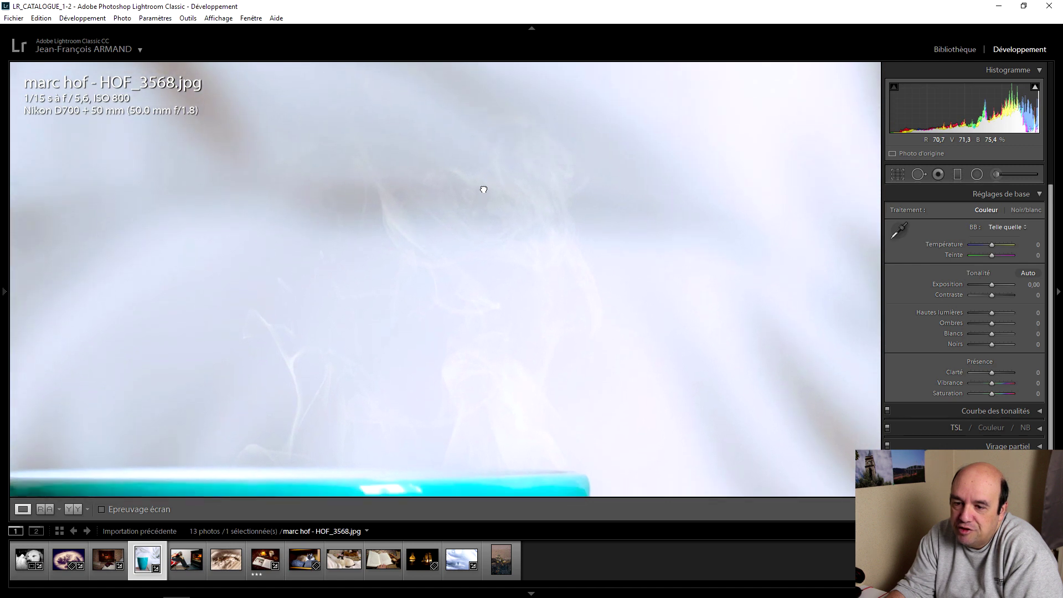
{"action": "left_click", "coordinate": [469, 242]}
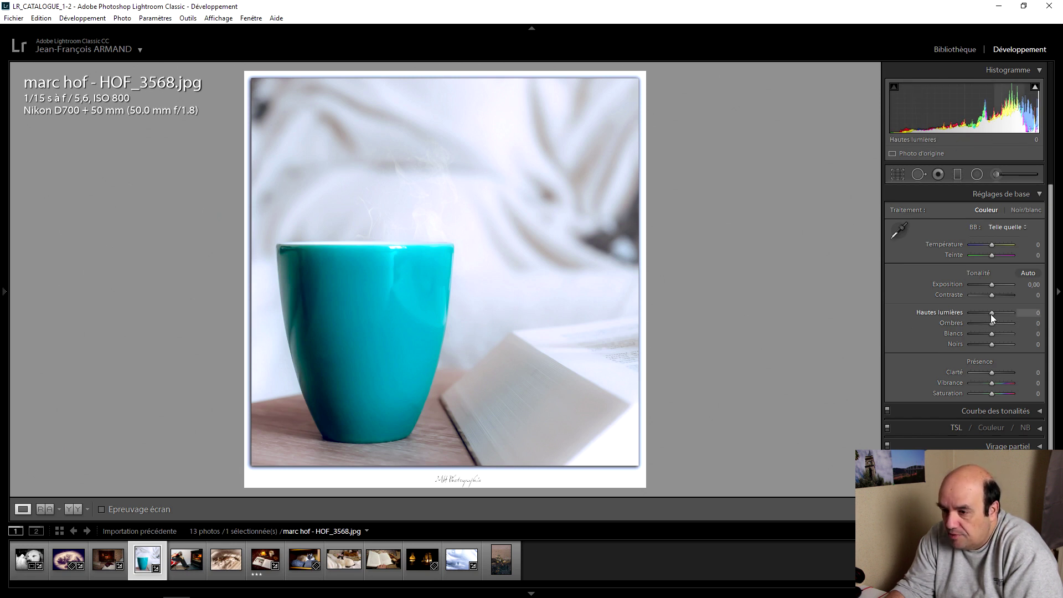
{"action": "left_click_drag", "start_coordinate": [991, 314], "coordinate": [932, 308]}
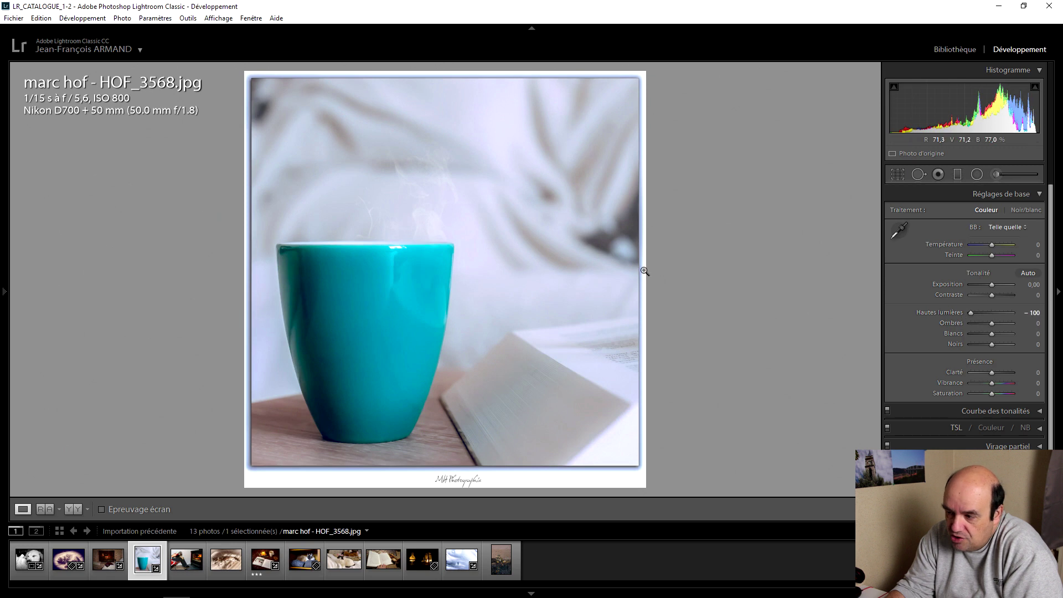
{"action": "double_click", "coordinate": [952, 312]}
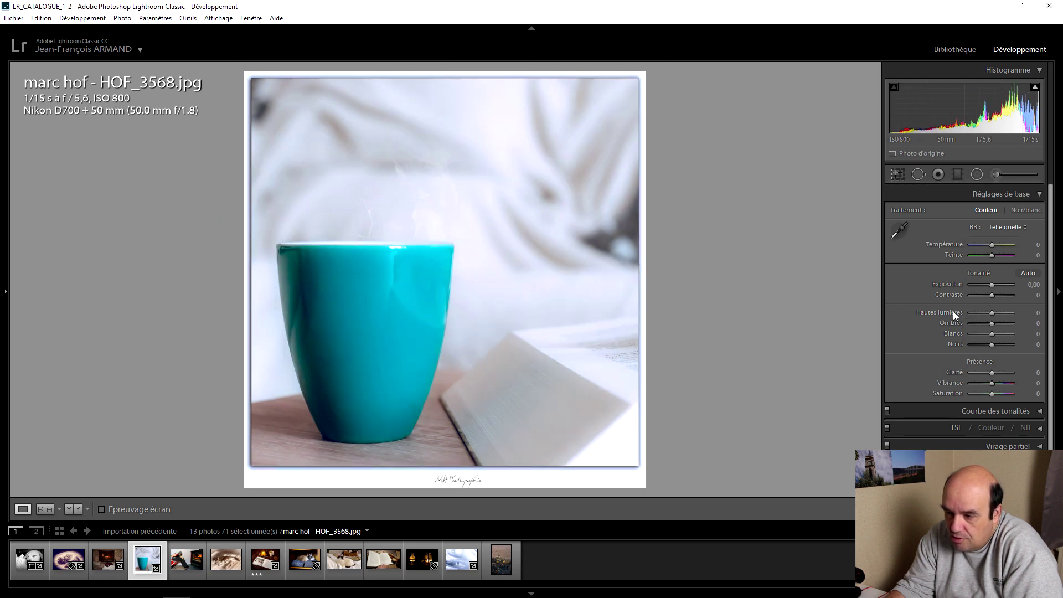
{"action": "left_click_drag", "start_coordinate": [989, 314], "coordinate": [965, 314]}
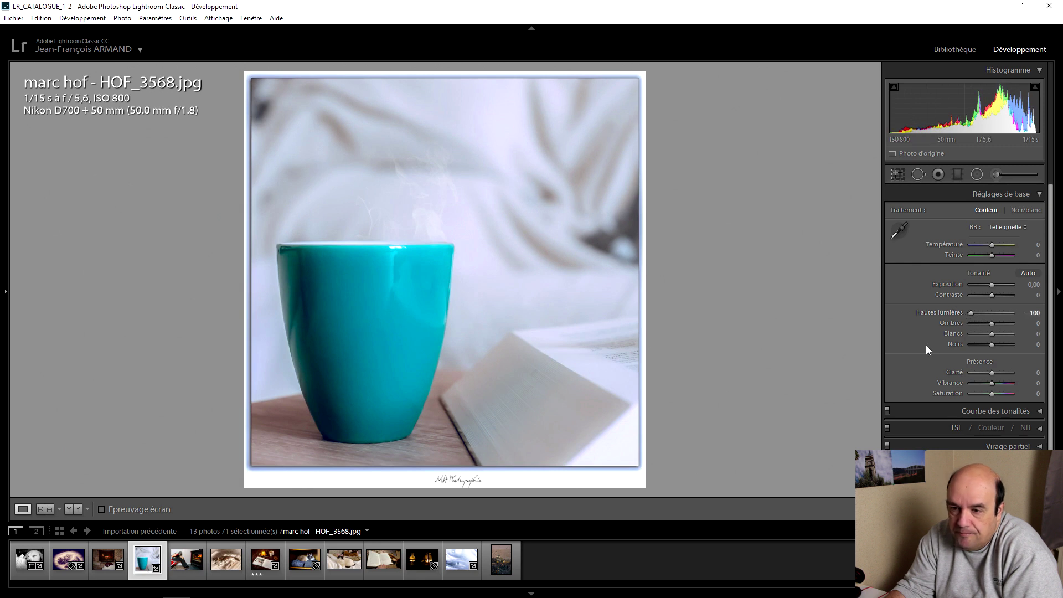
{"action": "mouse_move", "coordinate": [991, 323]}
{"action": "left_mouse_down"}
{"action": "mouse_move", "coordinate": [1005, 324]}
{"action": "mouse_move", "coordinate": [942, 323]}
{"action": "left_mouse_up"}
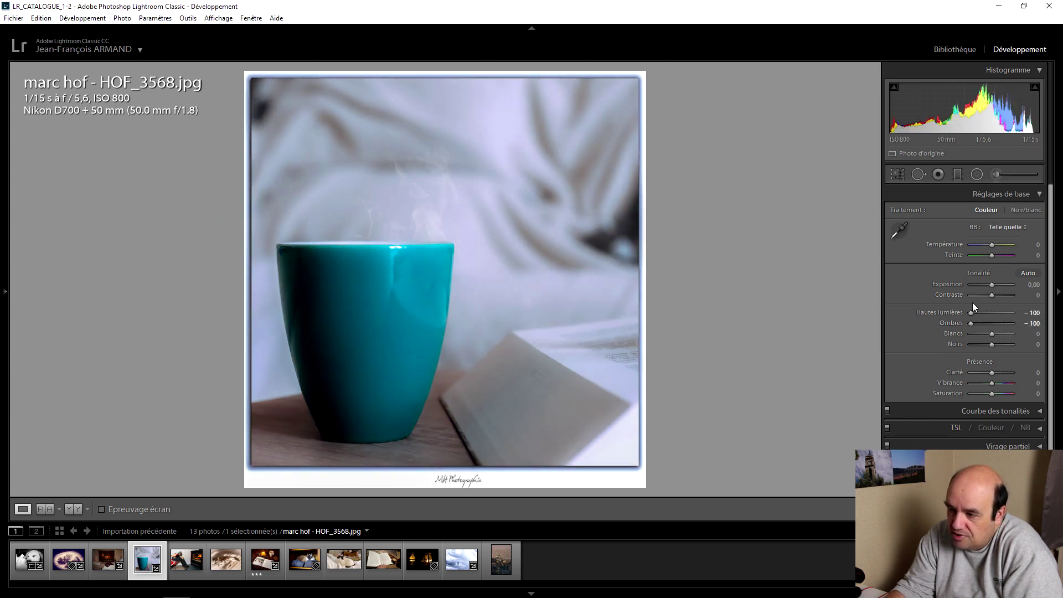
{"action": "left_click_drag", "start_coordinate": [991, 297], "coordinate": [995, 295]}
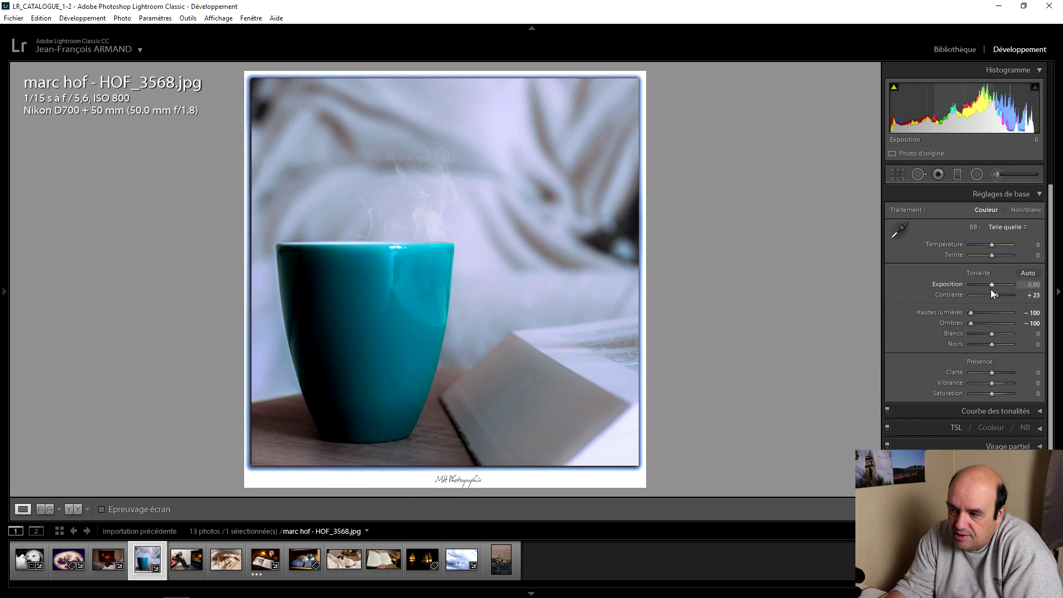
- Set the cup photo's Exposure to +0,30, Temperature +5, Vibrance +20 and Saturation +30
{"action": "key", "text": "Up"}
{"action": "key", "text": "Up"}
{"action": "key", "text": "Up"}
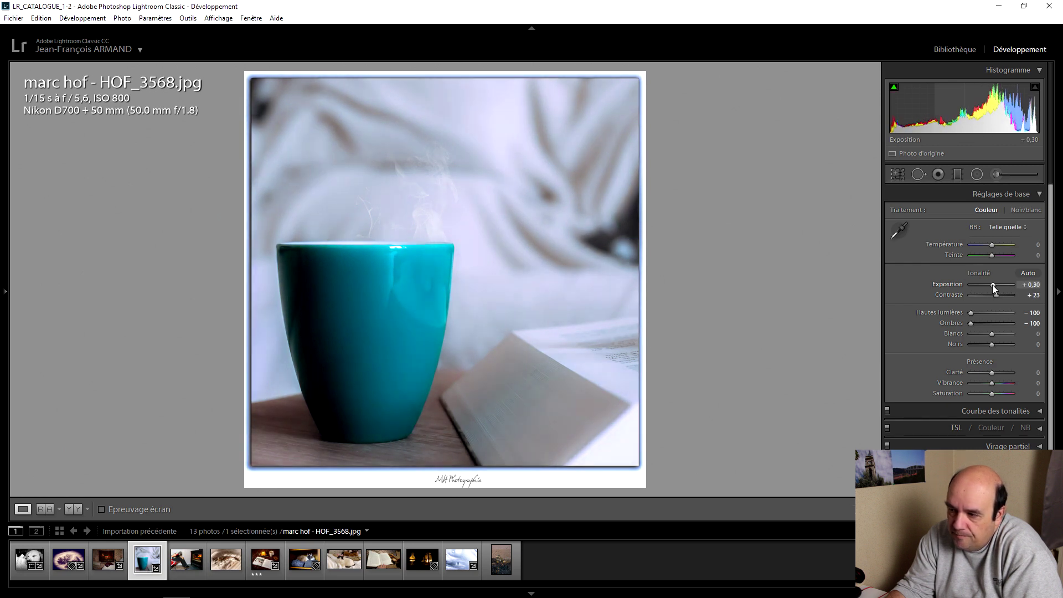
{"action": "key", "text": "Up"}
{"action": "key", "text": "Up"}
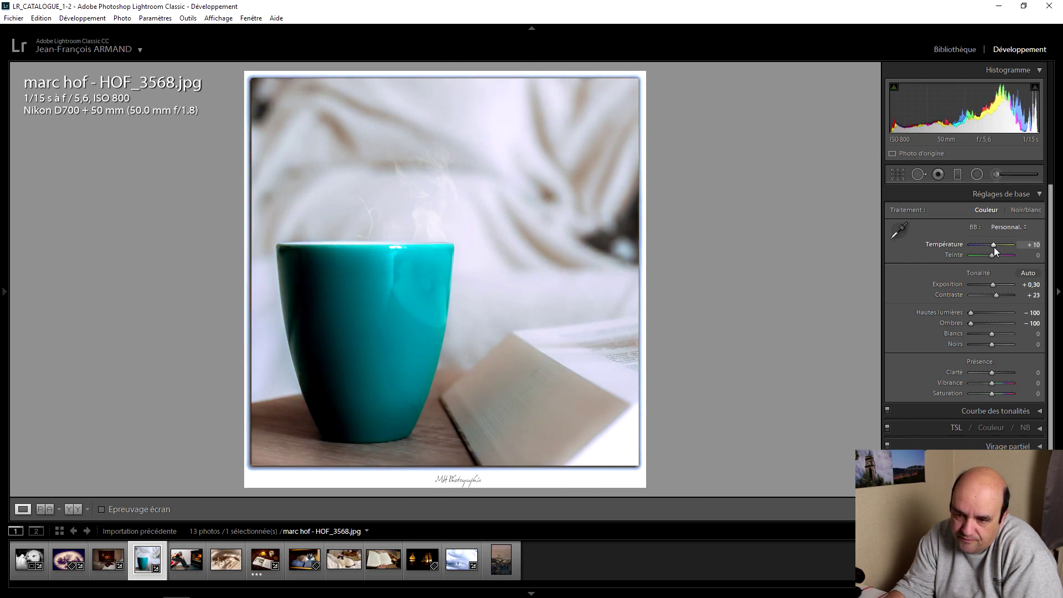
{"action": "key", "text": "Up"}
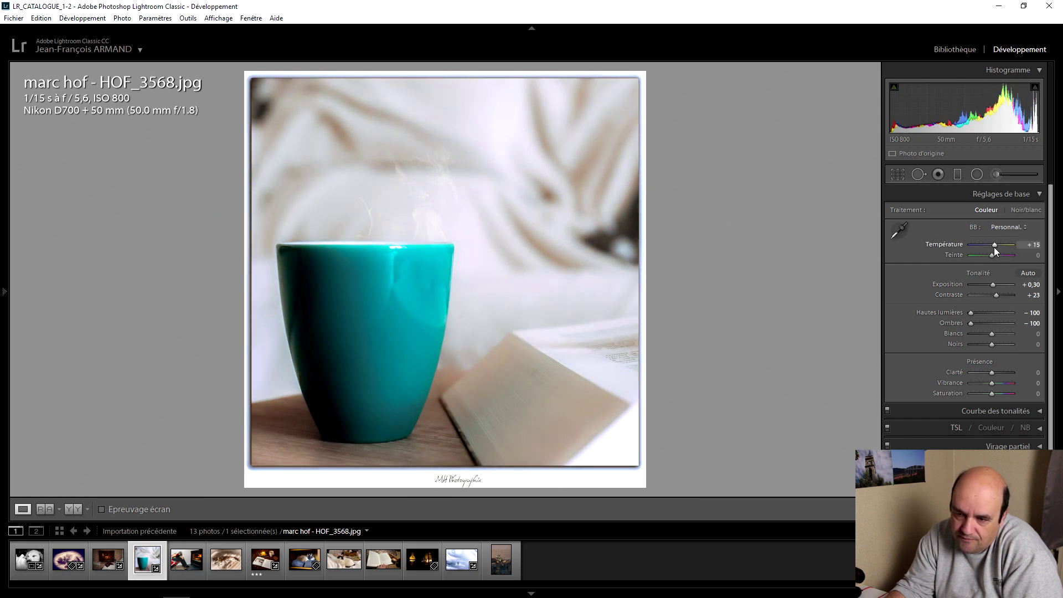
{"action": "key", "text": "Down"}
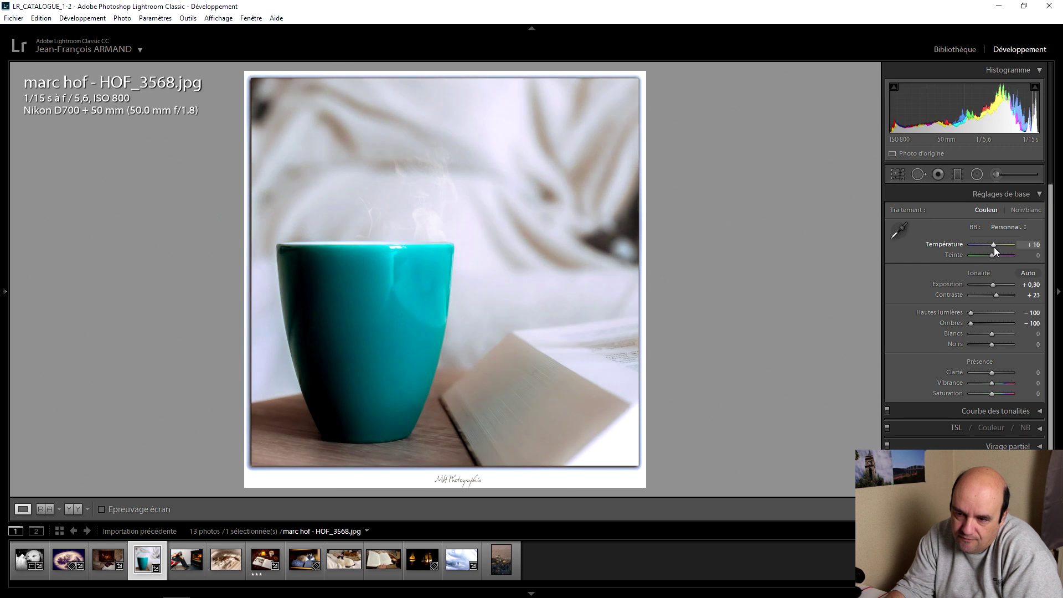
{"action": "key", "text": "Down"}
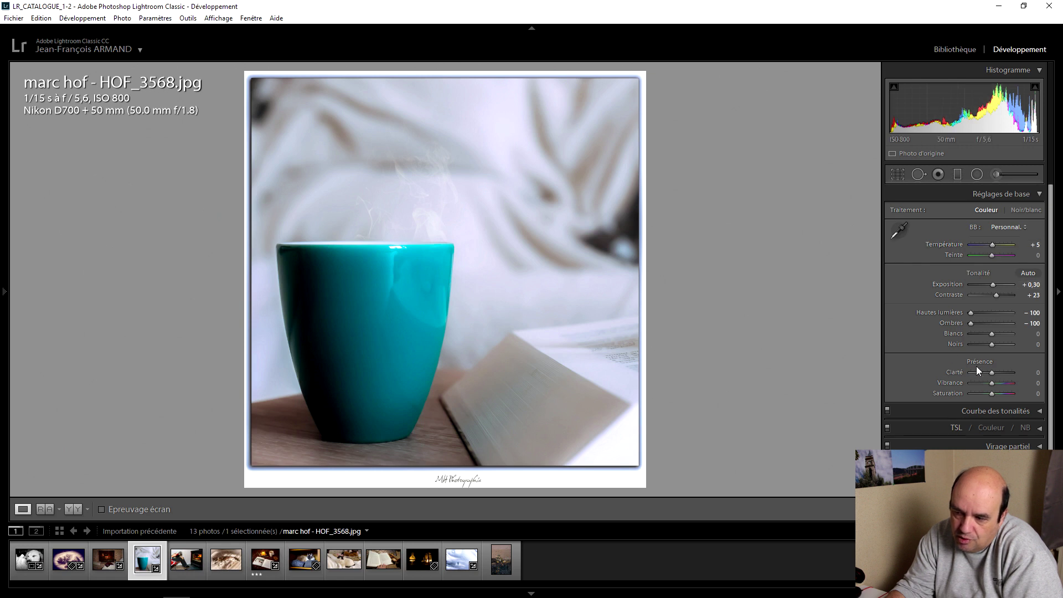
{"action": "left_click_drag", "start_coordinate": [992, 384], "coordinate": [996, 384]}
{"action": "scroll", "coordinate": [995, 393], "scroll_direction": "up", "scroll_amount": 6}
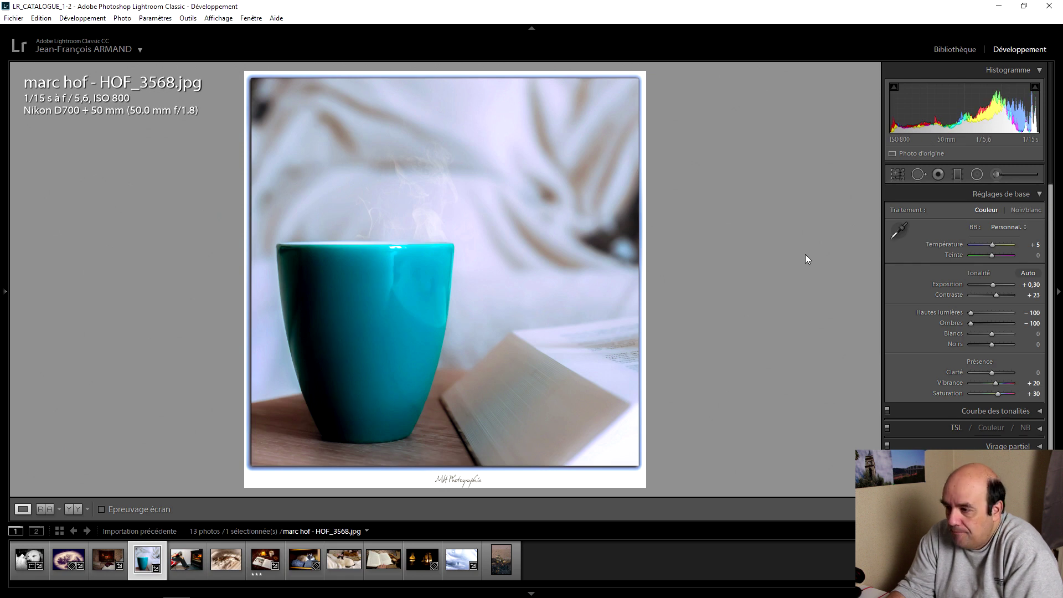
- Set the cup photo's Temperature to +10 and its Blacks to −56
{"action": "left_click_drag", "start_coordinate": [992, 244], "coordinate": [998, 245]}
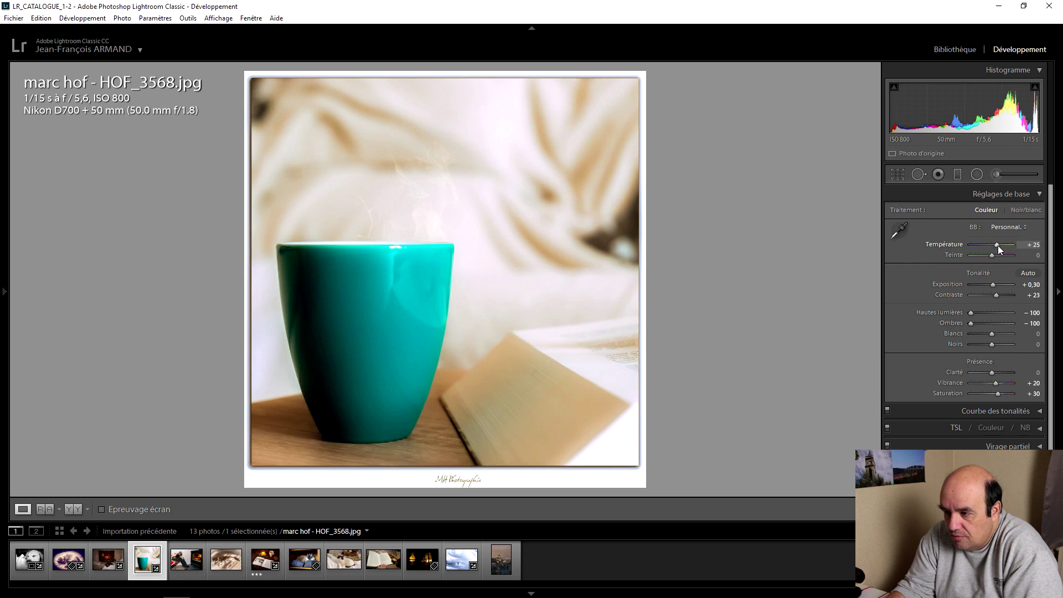
{"action": "key", "text": "ctrl+z"}
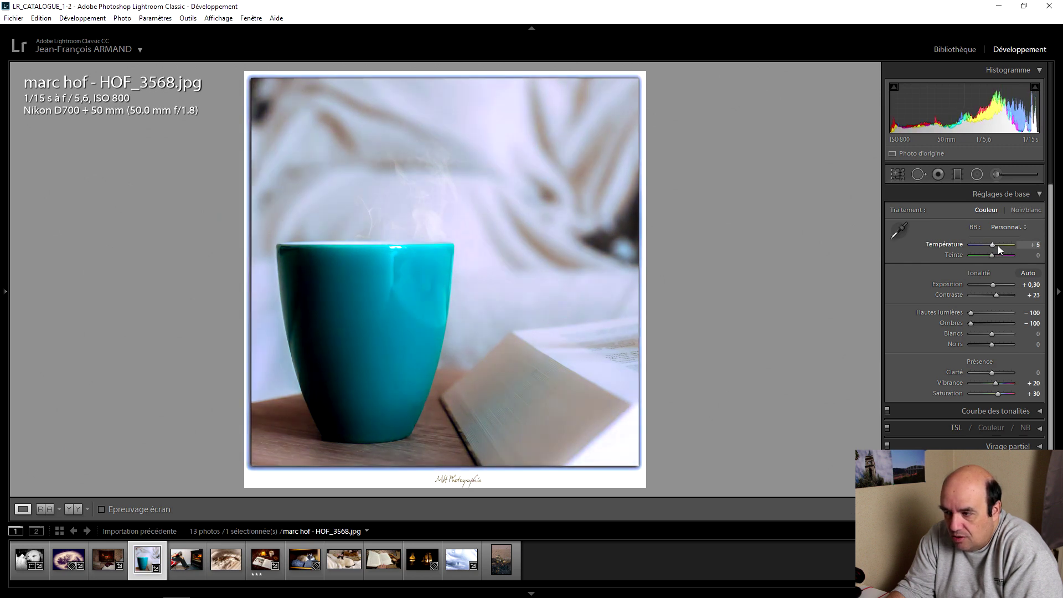
{"action": "key", "text": "Up"}
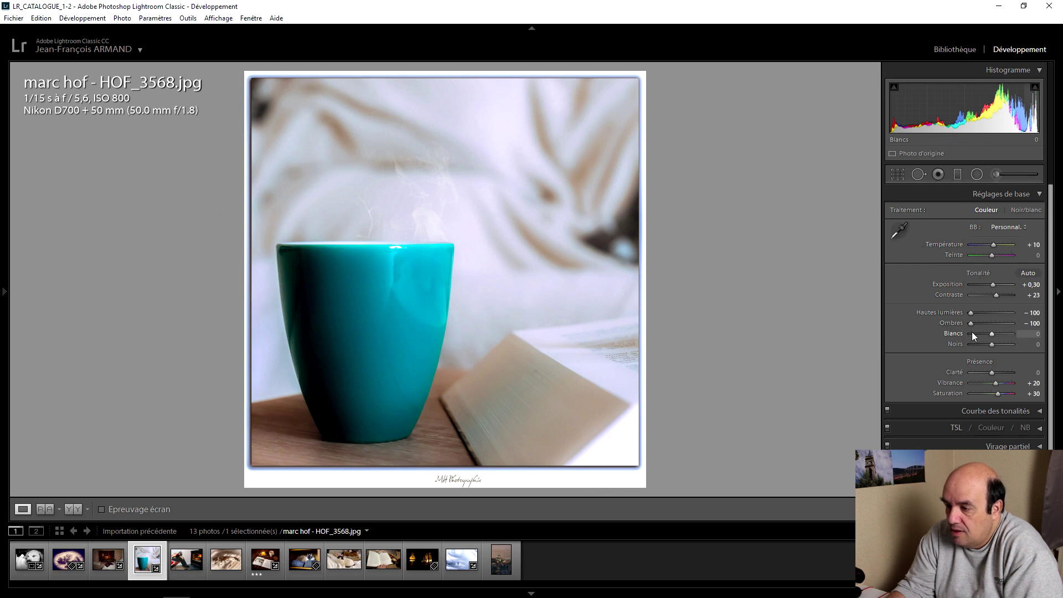
{"action": "mouse_move", "coordinate": [992, 346]}
{"action": "left_mouse_down"}
{"action": "mouse_move", "coordinate": [969, 346]}
{"action": "mouse_move", "coordinate": [977, 345]}
{"action": "left_mouse_up"}
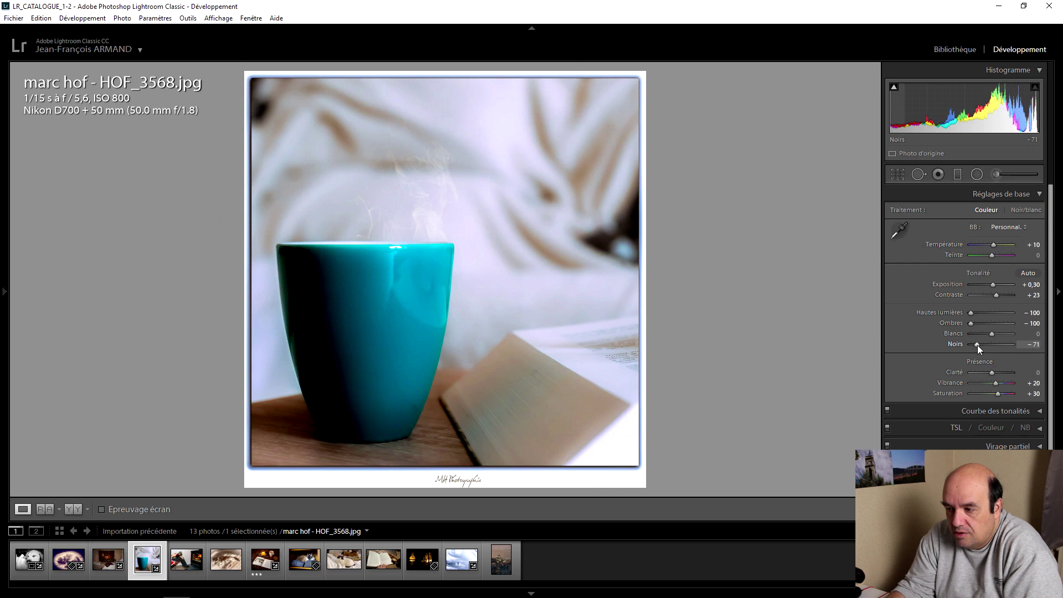
{"action": "left_click_drag", "start_coordinate": [978, 344], "coordinate": [977, 346]}
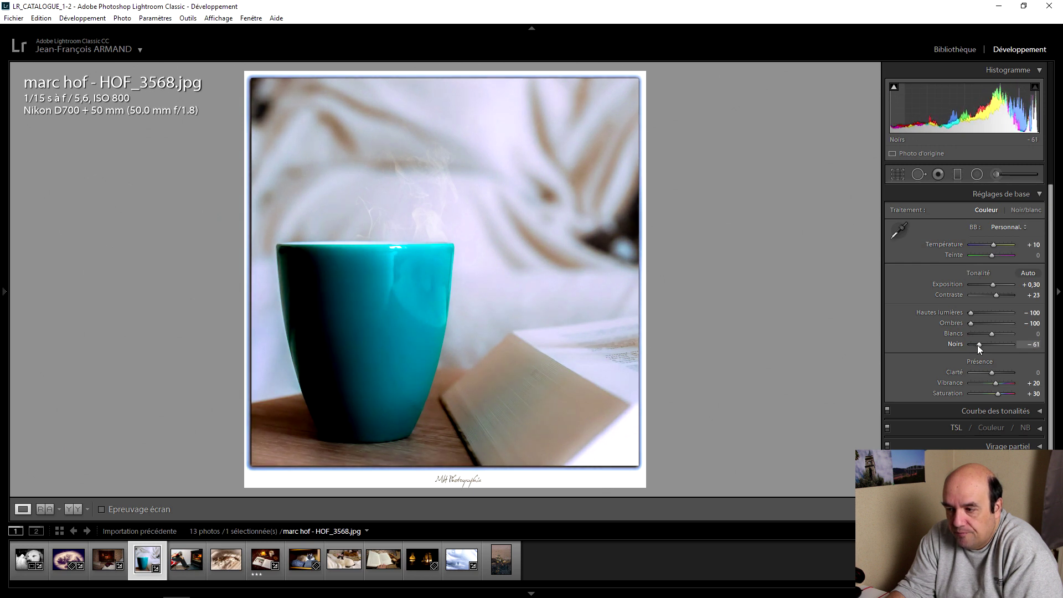
{"action": "key", "text": "Up"}
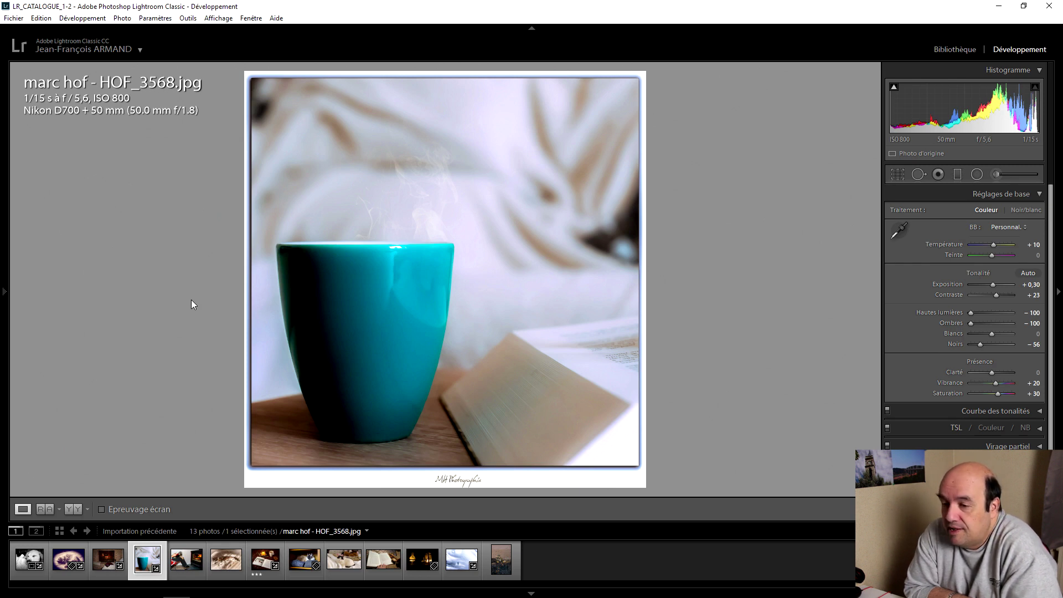
- Compare the cup photo in Before/After view, then return to the single Loupe view
{"action": "left_click", "coordinate": [73, 508]}
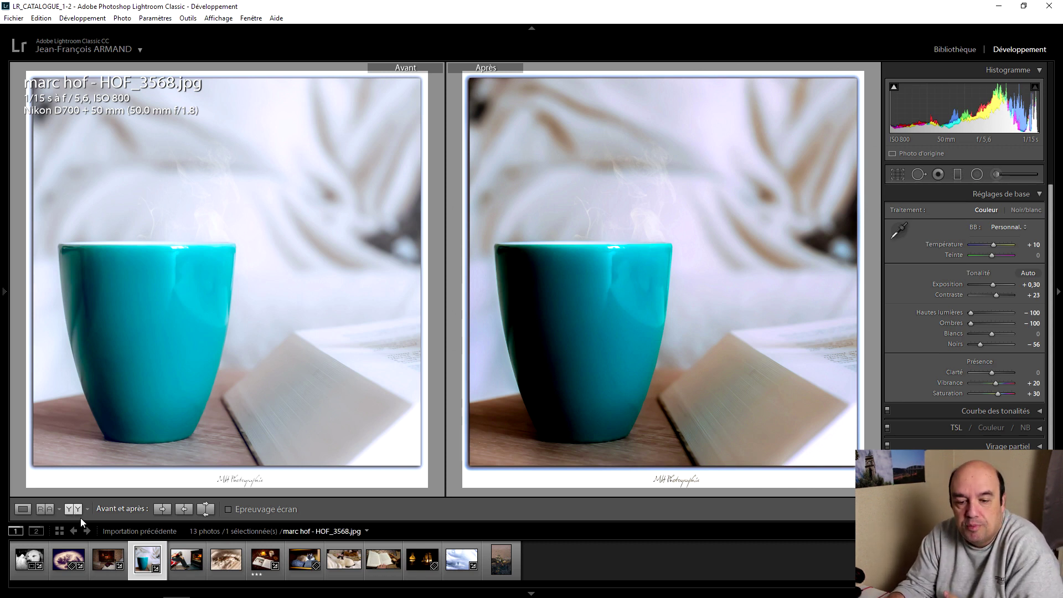
{"action": "left_click", "coordinate": [22, 509]}
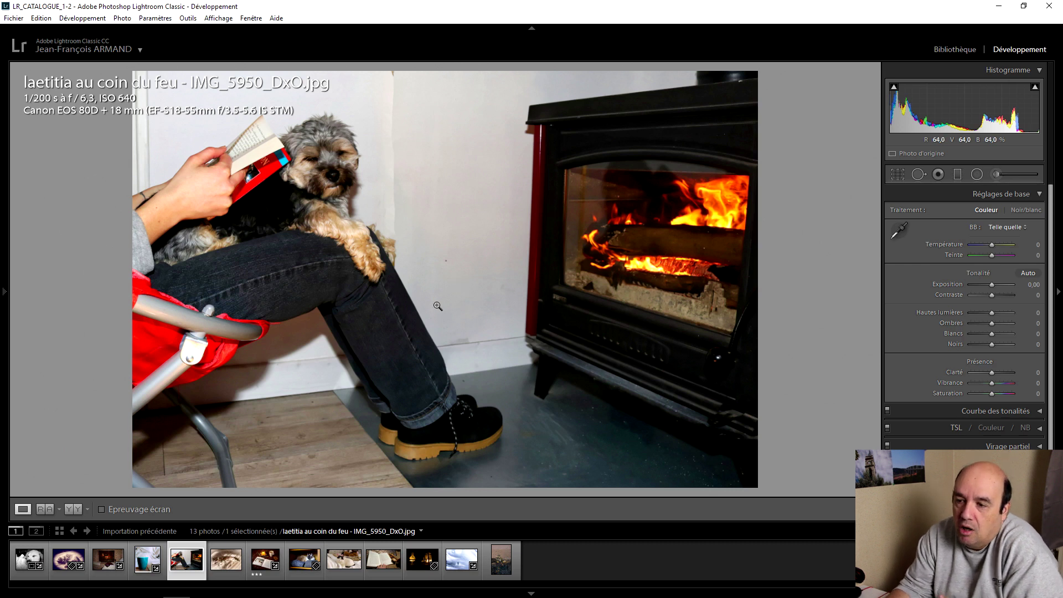
{"action": "left_click", "coordinate": [319, 155]}
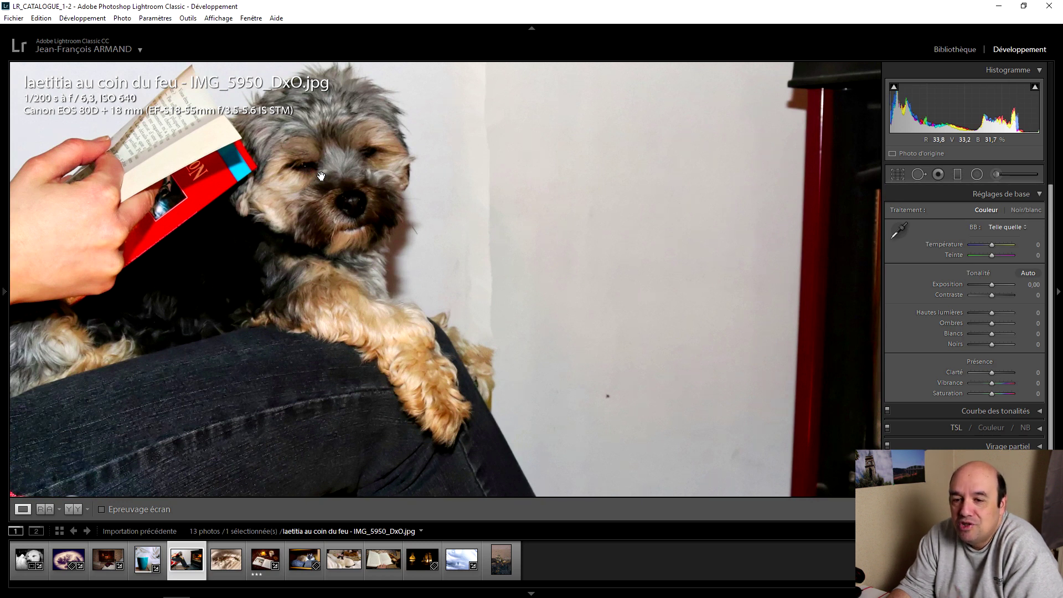
{"action": "left_click", "coordinate": [321, 177]}
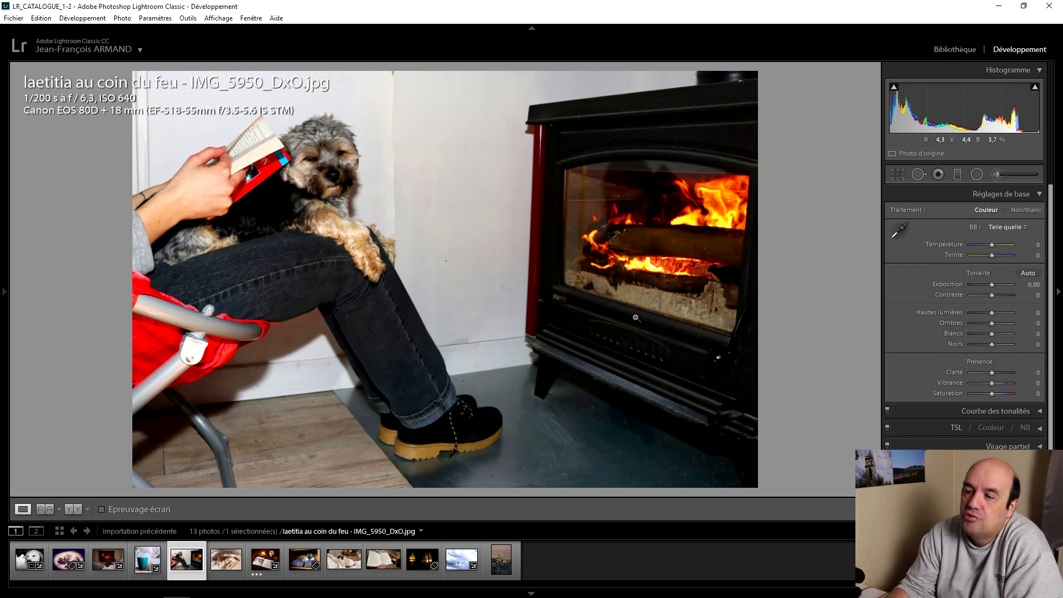
- Crop the fireside photo's top and right edges and reposition the image inside the frame
{"action": "left_click", "coordinate": [902, 176]}
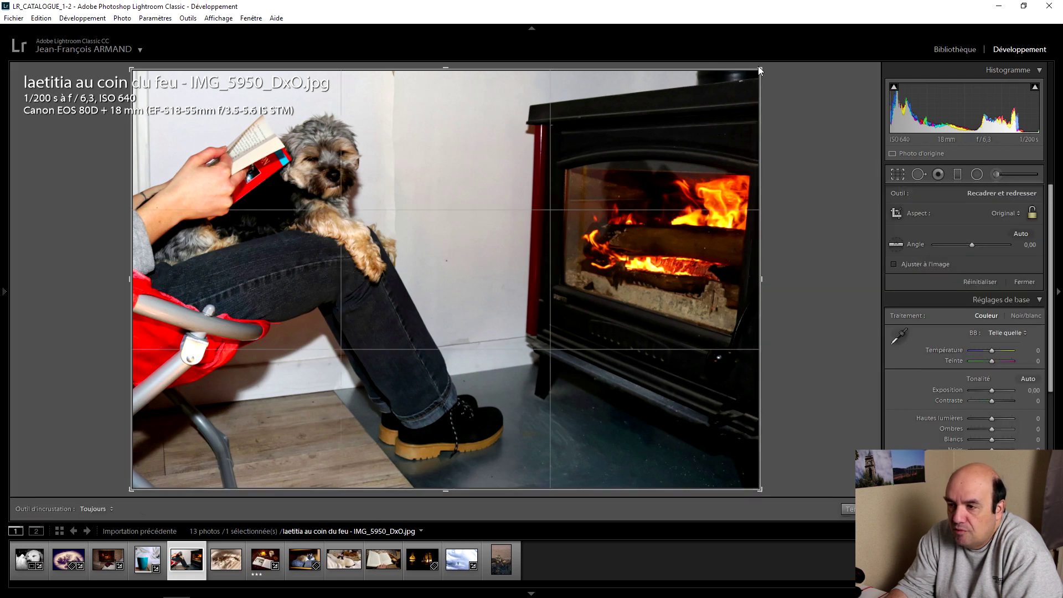
{"action": "left_click_drag", "start_coordinate": [760, 69], "coordinate": [784, 85]}
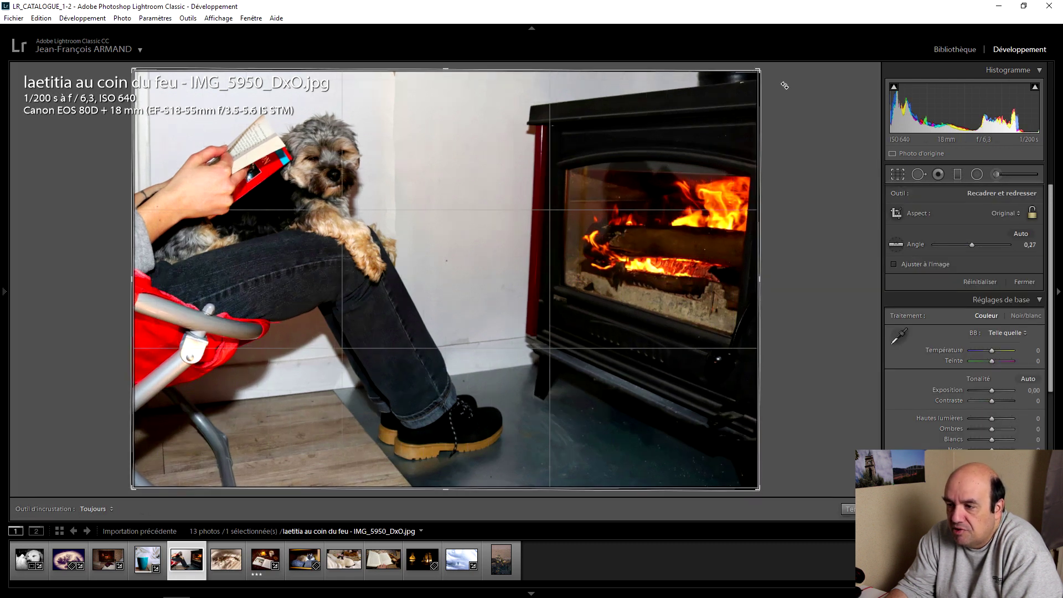
{"action": "right_click", "coordinate": [785, 86]}
{"action": "left_click", "coordinate": [791, 89]}
{"action": "left_click_drag", "start_coordinate": [758, 69], "coordinate": [749, 79]}
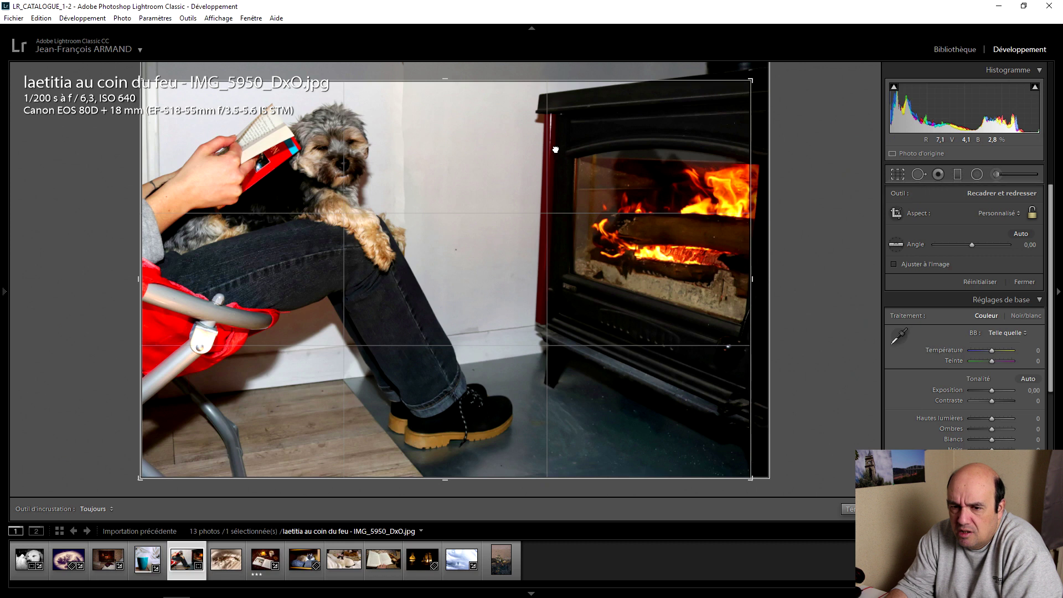
{"action": "left_click_drag", "start_coordinate": [552, 149], "coordinate": [544, 149]}
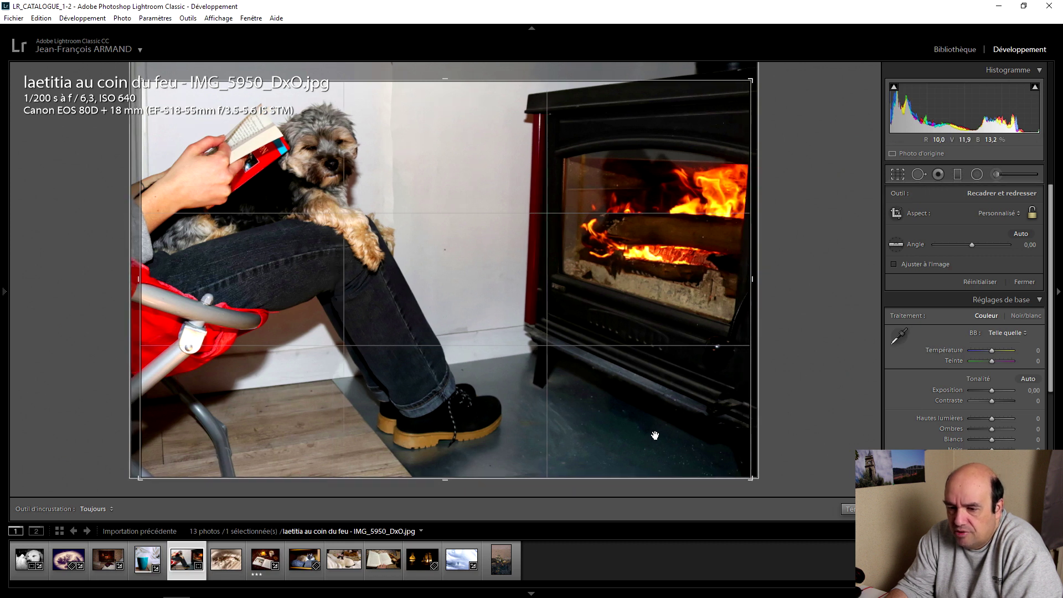
{"action": "left_click_drag", "start_coordinate": [479, 397], "coordinate": [478, 401]}
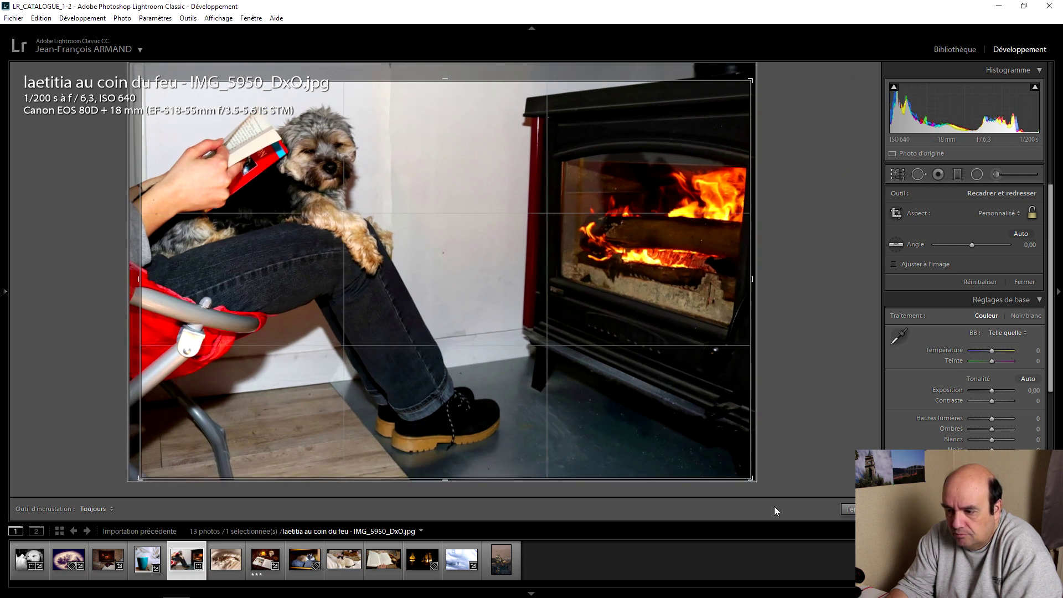
{"action": "left_click", "coordinate": [846, 508]}
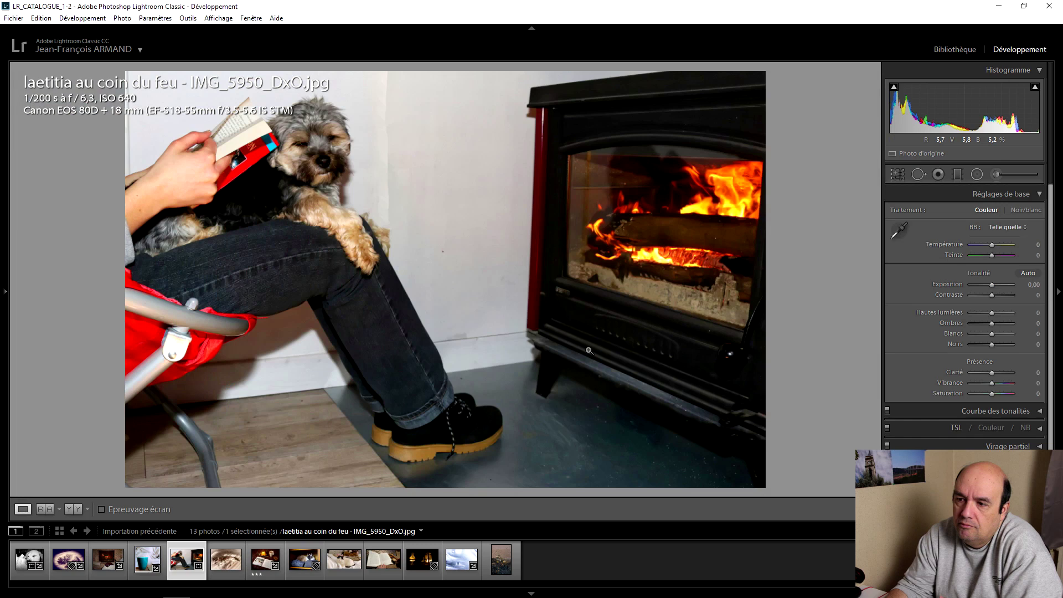
- Zoom in to check the cropped fireside photo, then confirm the crop frame
{"action": "left_click", "coordinate": [589, 122]}
{"action": "left_click", "coordinate": [590, 122]}
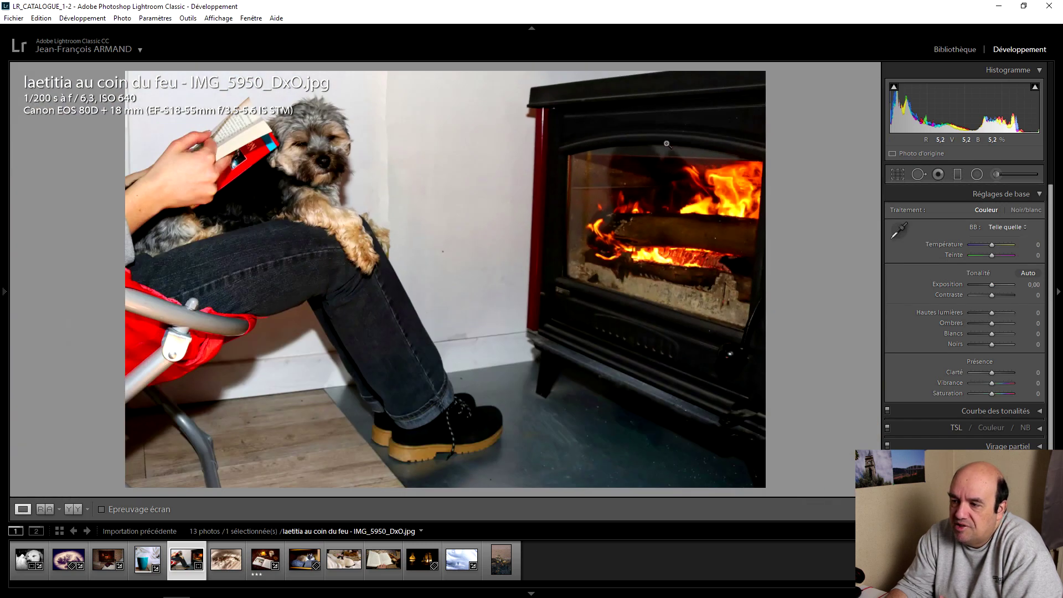
{"action": "left_click", "coordinate": [898, 174]}
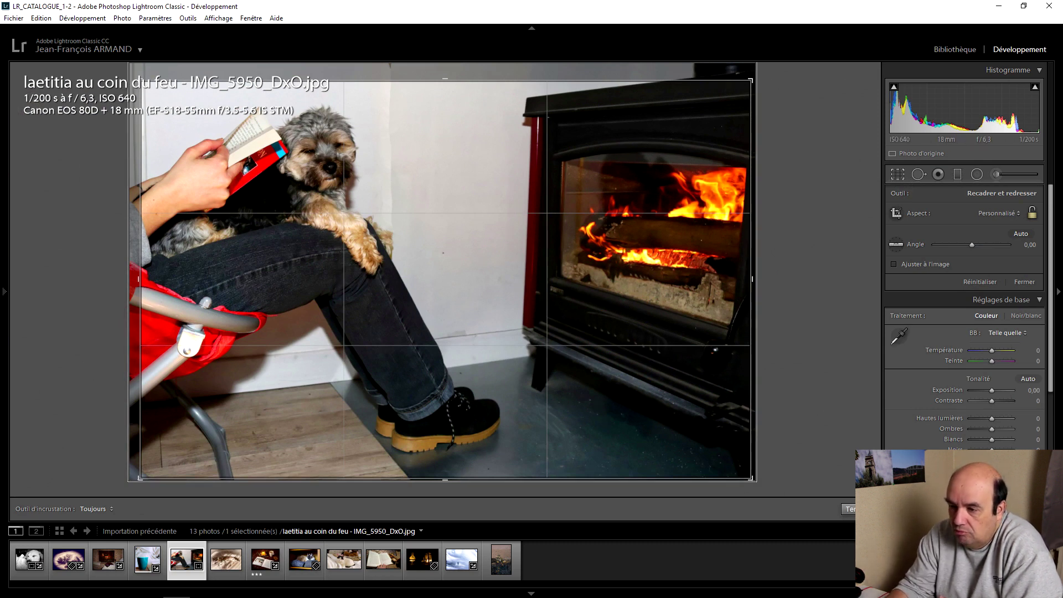
{"action": "key", "text": "r"}
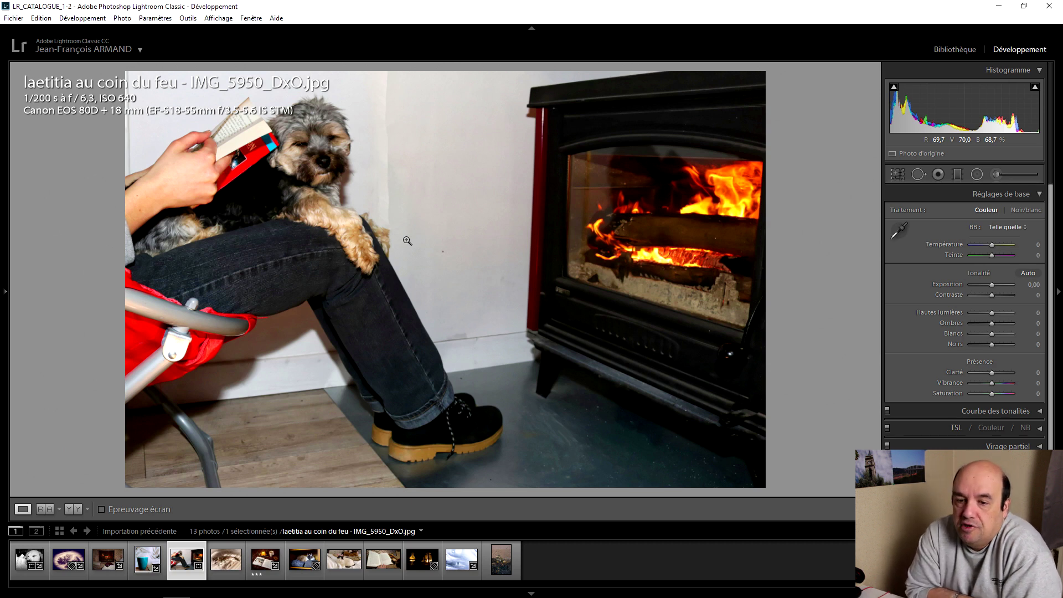
- Heal the dark blemish along the wall's bottom edge with Spot Removal, then advance to the cat photo
{"action": "left_click", "coordinate": [443, 252]}
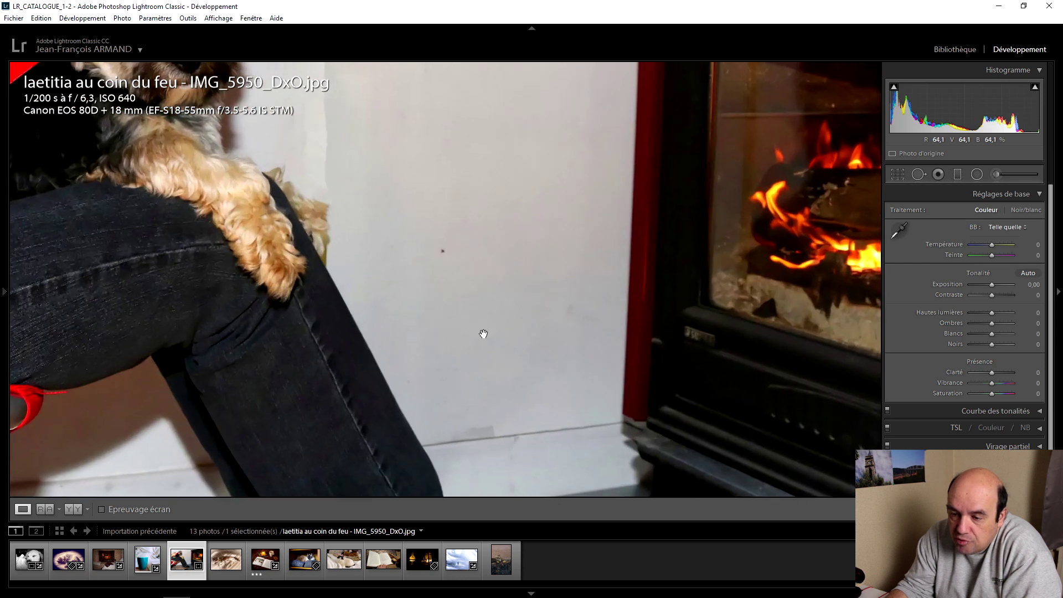
{"action": "left_click", "coordinate": [918, 174]}
{"action": "scroll", "coordinate": [421, 252], "scroll_direction": "down", "scroll_amount": 4}
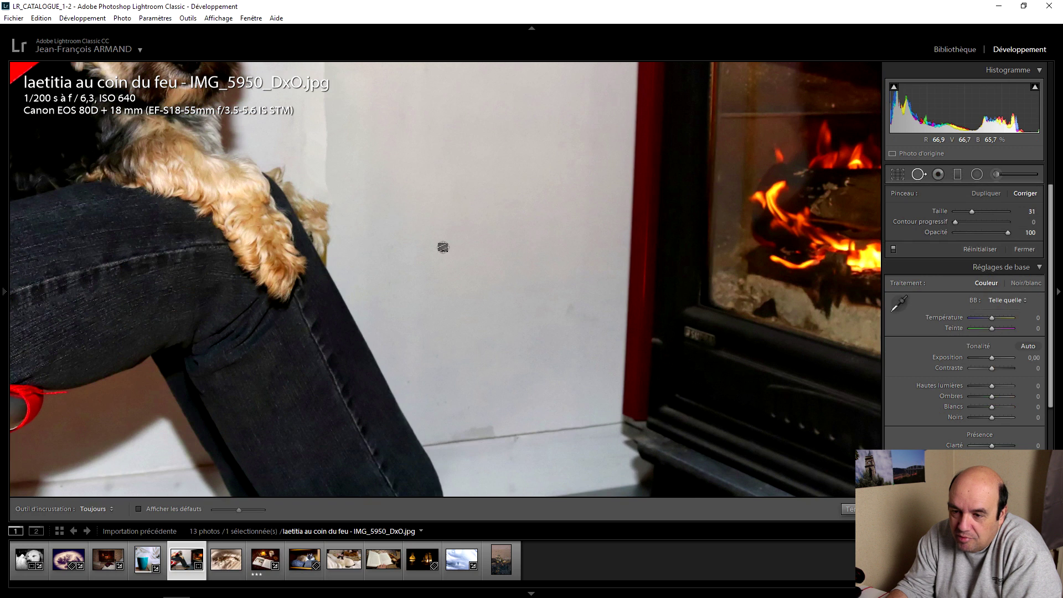
{"action": "left_click", "coordinate": [441, 252]}
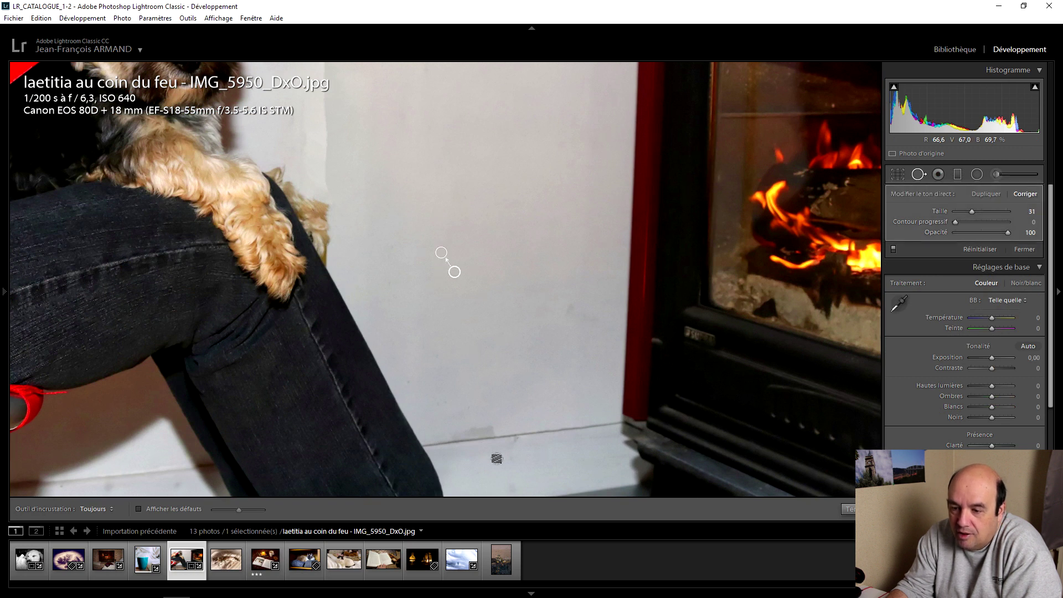
{"action": "left_click_drag", "start_coordinate": [454, 436], "coordinate": [485, 432]}
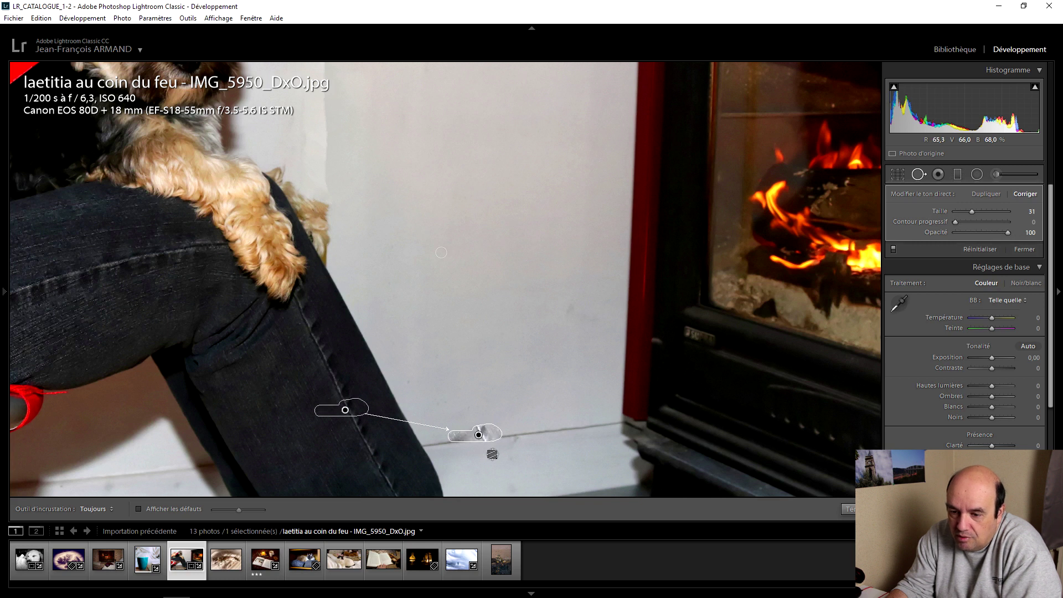
{"action": "left_click_drag", "start_coordinate": [343, 408], "coordinate": [521, 428]}
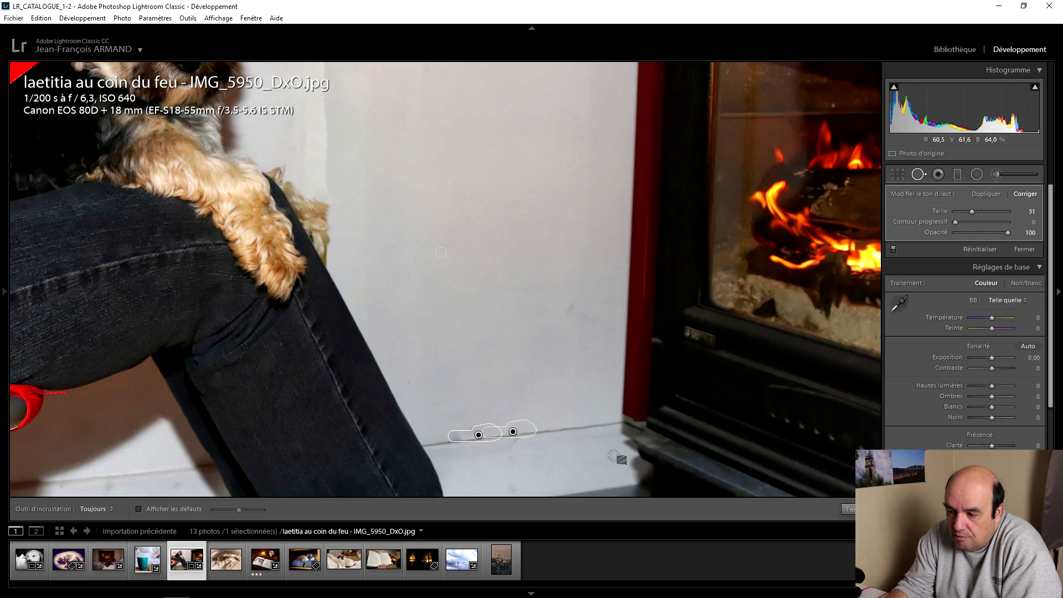
{"action": "key", "text": "q"}
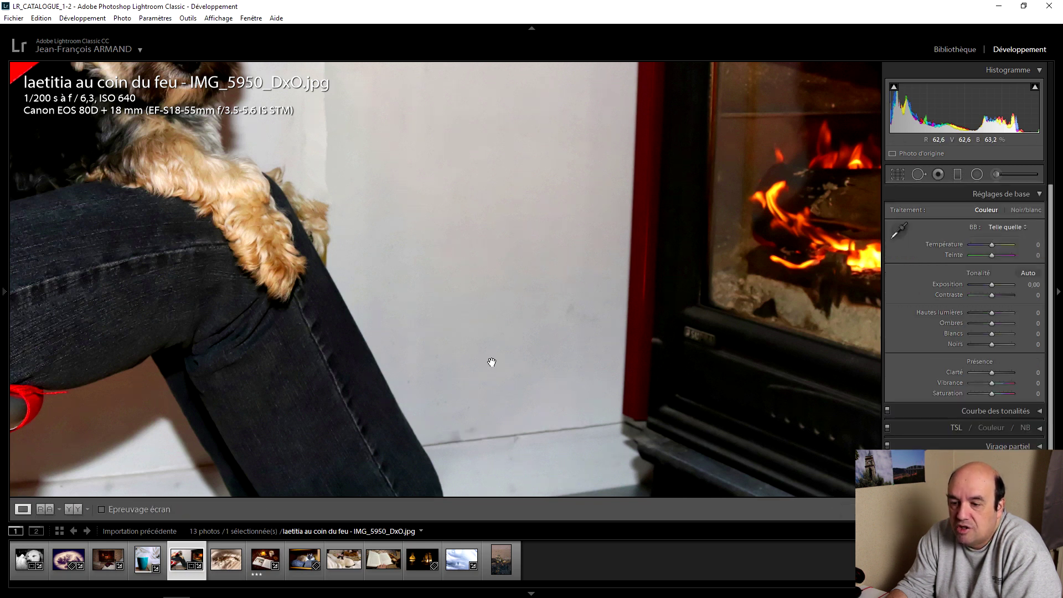
{"action": "left_click", "coordinate": [492, 361]}
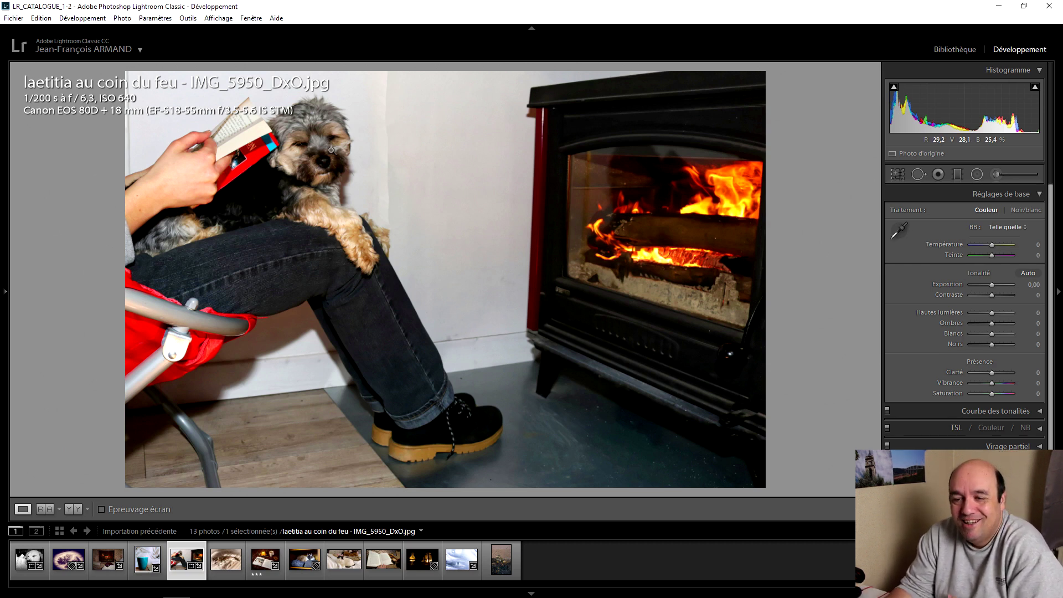
{"action": "key", "text": "Right"}
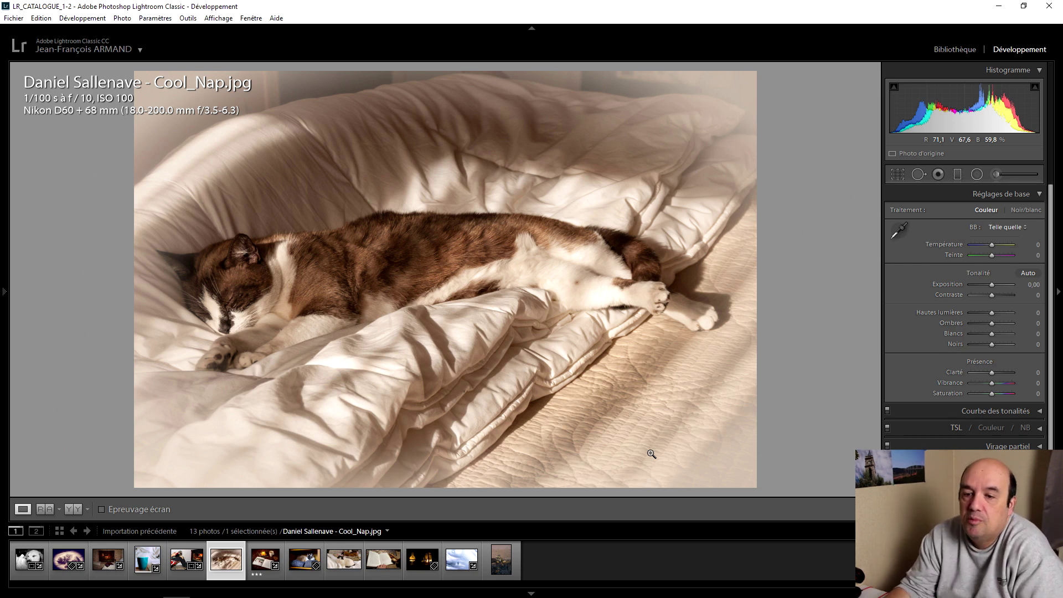
- Reset the cat photo's crop, shrink it with original proportions, and shift the image left
{"action": "left_click", "coordinate": [898, 175]}
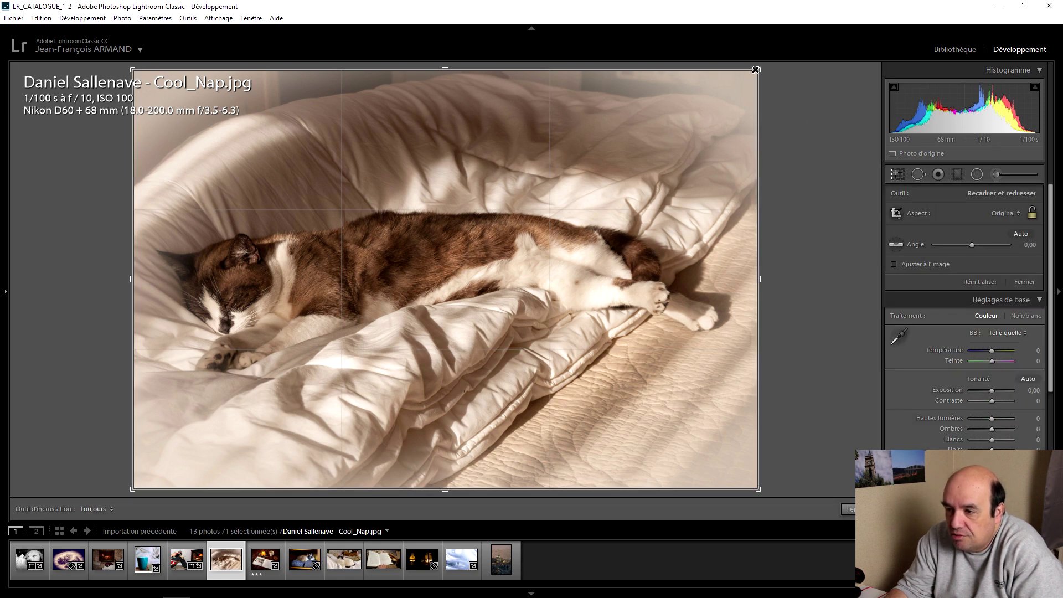
{"action": "left_click_drag", "start_coordinate": [755, 70], "coordinate": [744, 81]}
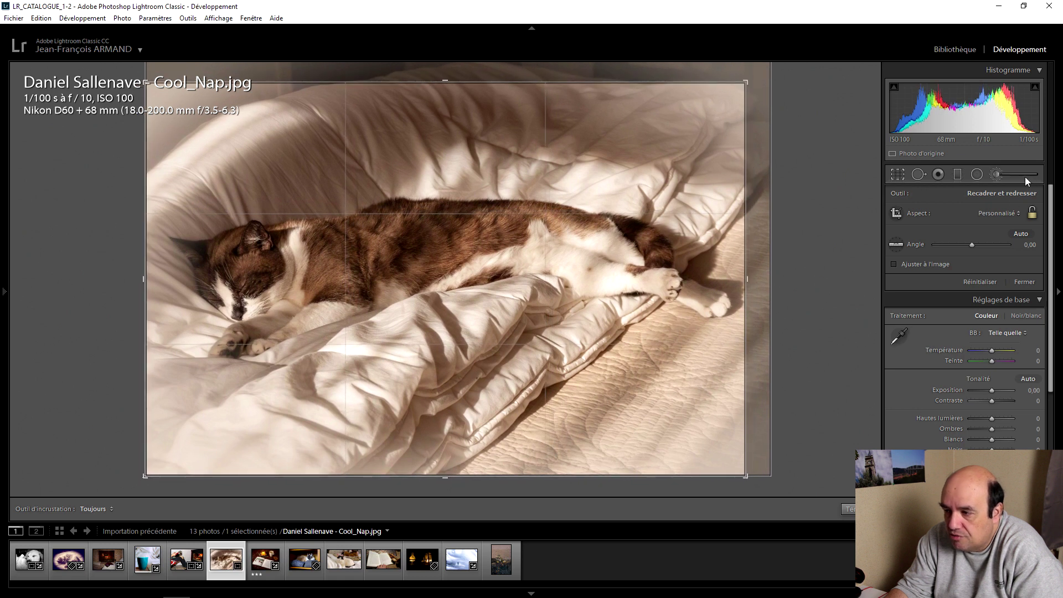
{"action": "right_click", "coordinate": [664, 173]}
{"action": "left_click", "coordinate": [714, 180]}
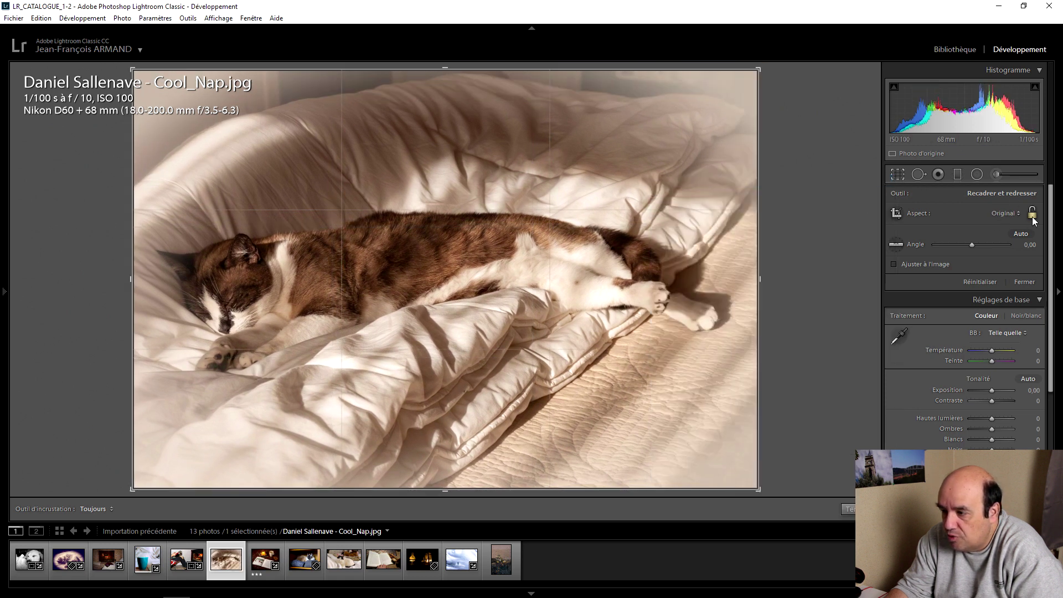
{"action": "left_click_drag", "start_coordinate": [756, 68], "coordinate": [739, 81]}
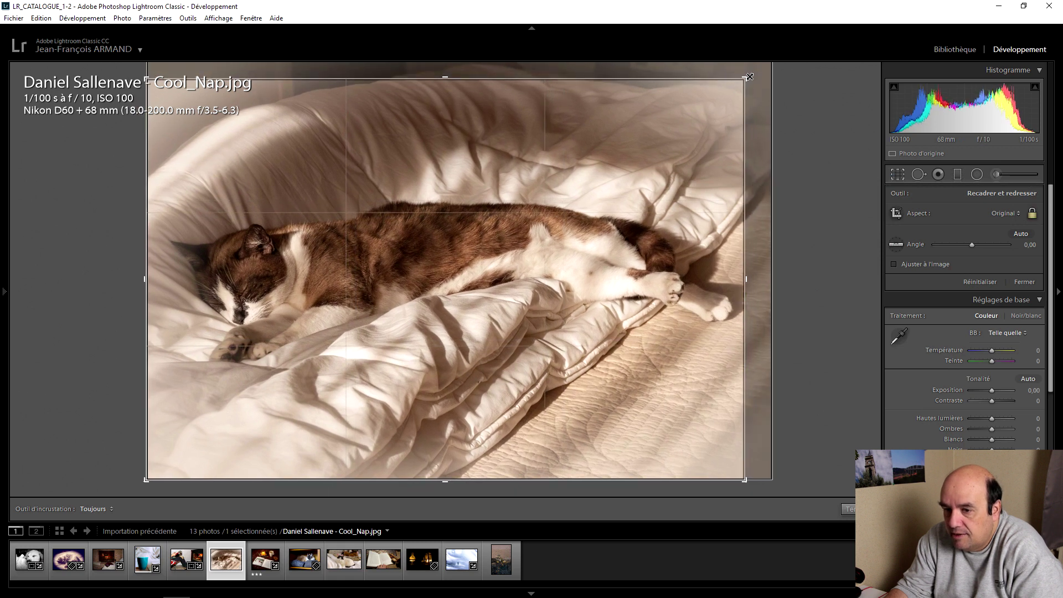
{"action": "left_click_drag", "start_coordinate": [592, 187], "coordinate": [589, 181]}
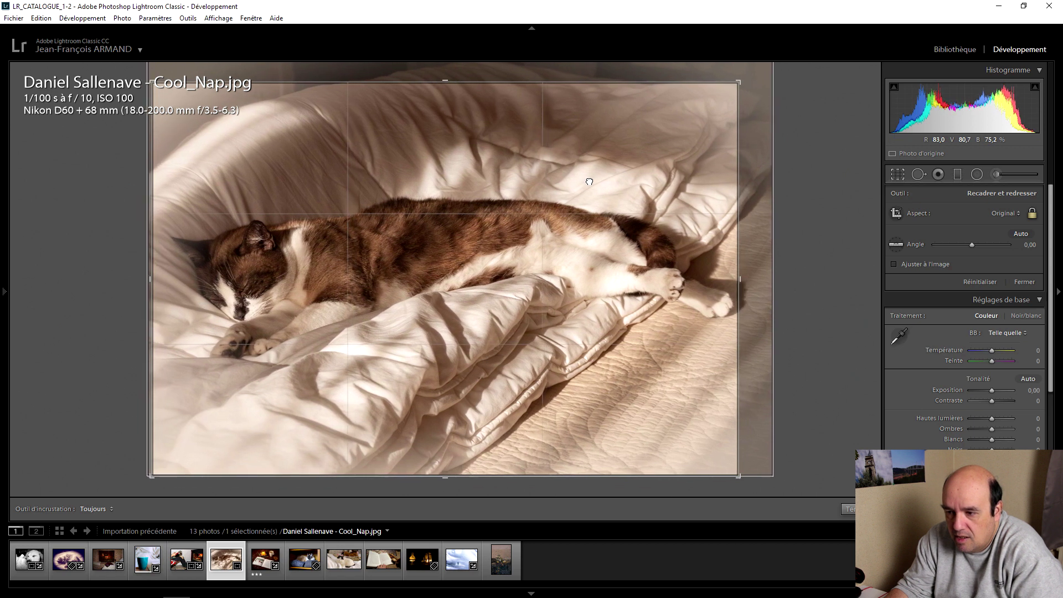
- Preview the cropped framing and fine-tune the cat's position within the crop
{"action": "left_click", "coordinate": [847, 513]}
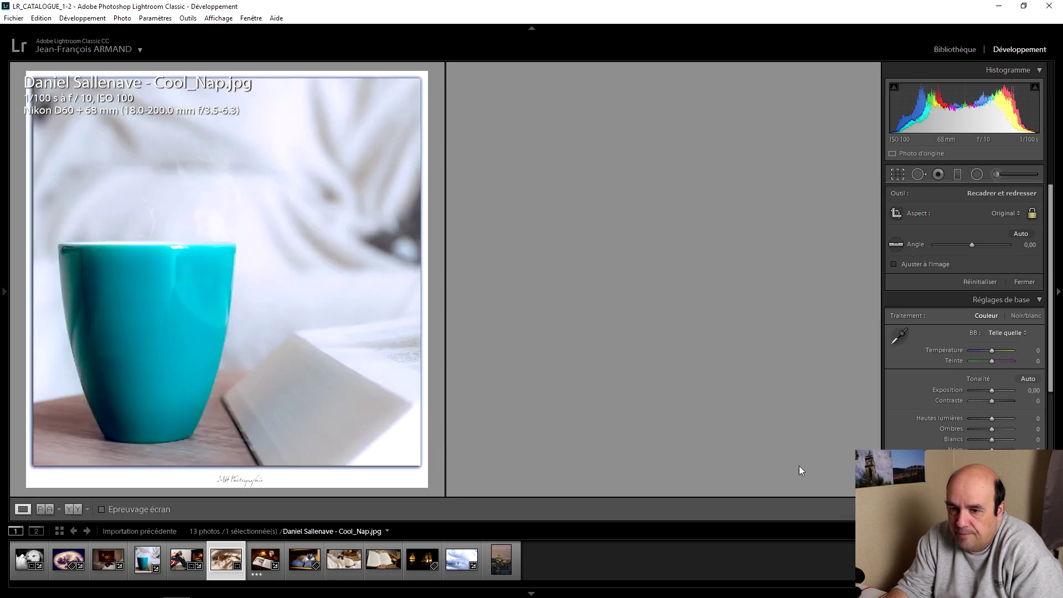
{"action": "left_click", "coordinate": [899, 176]}
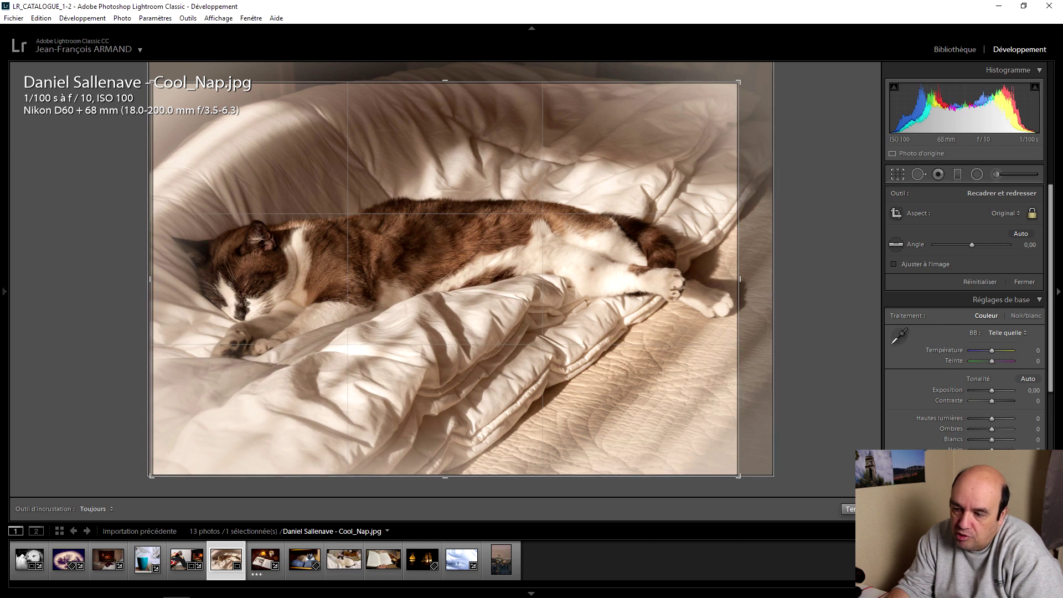
{"action": "left_click", "coordinate": [898, 174]}
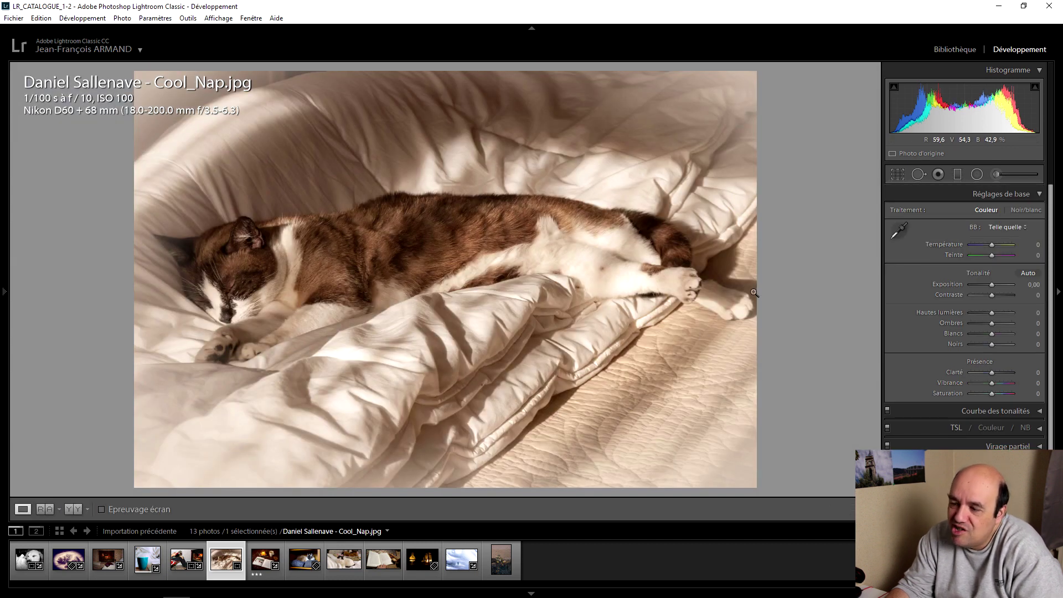
{"action": "left_click", "coordinate": [893, 176]}
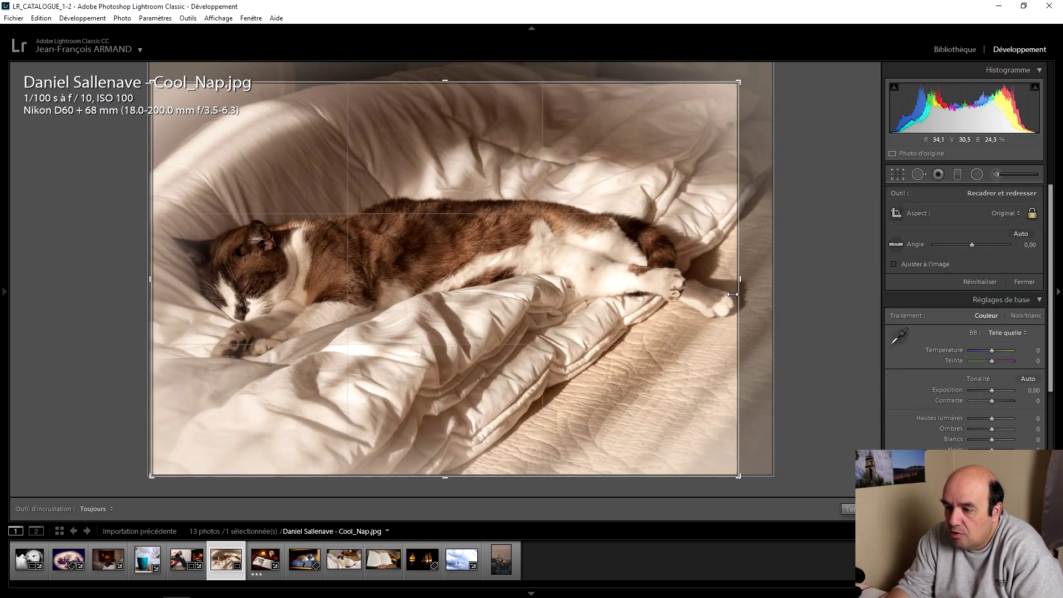
{"action": "left_click_drag", "start_coordinate": [708, 276], "coordinate": [699, 275]}
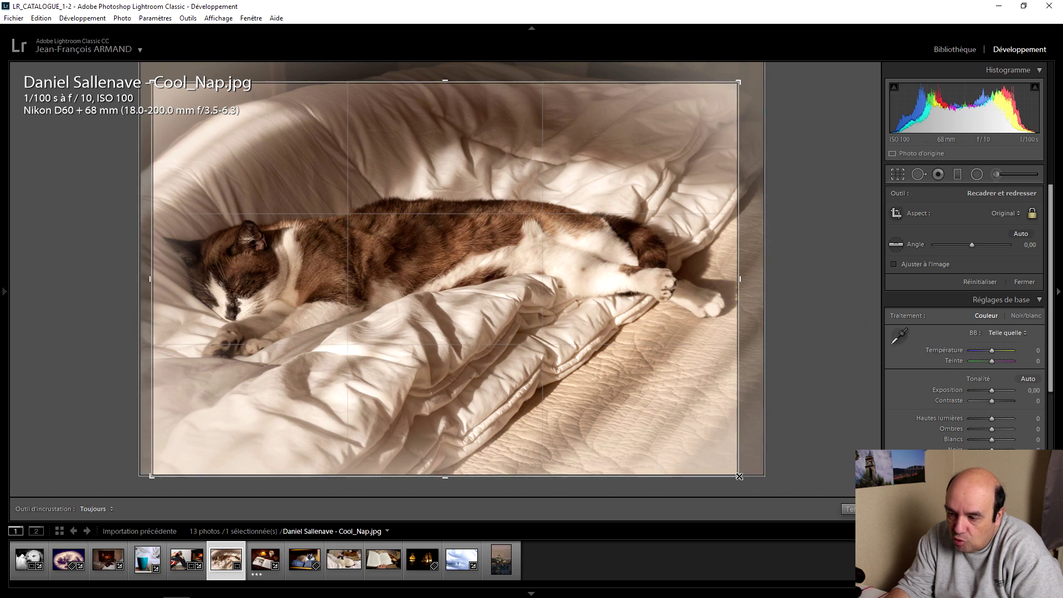
{"action": "left_click_drag", "start_coordinate": [694, 409], "coordinate": [697, 408]}
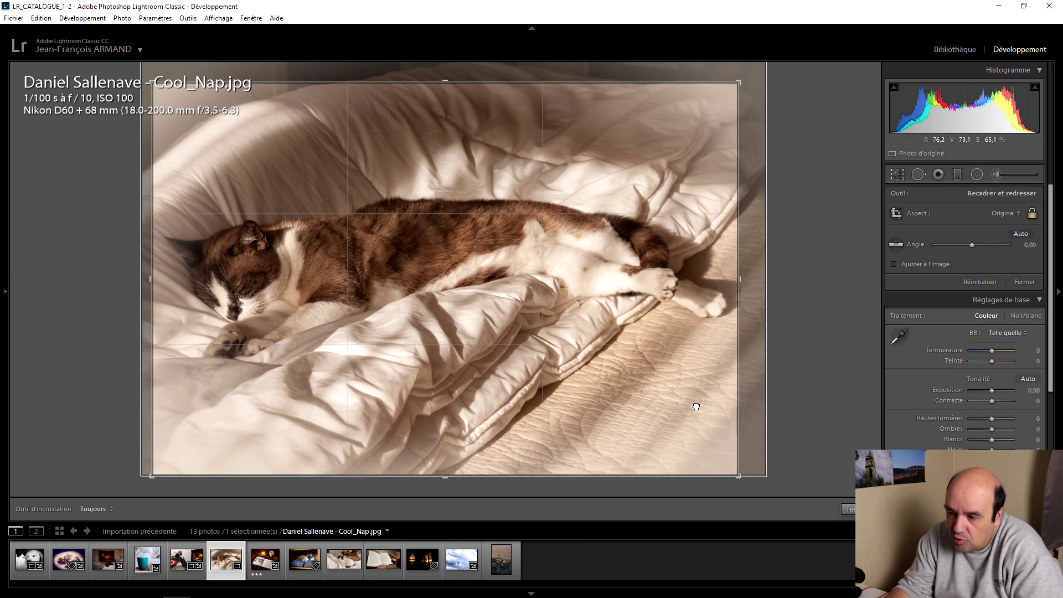
- Close the crop tool to apply the tightened cat crop
{"action": "left_click", "coordinate": [848, 509]}
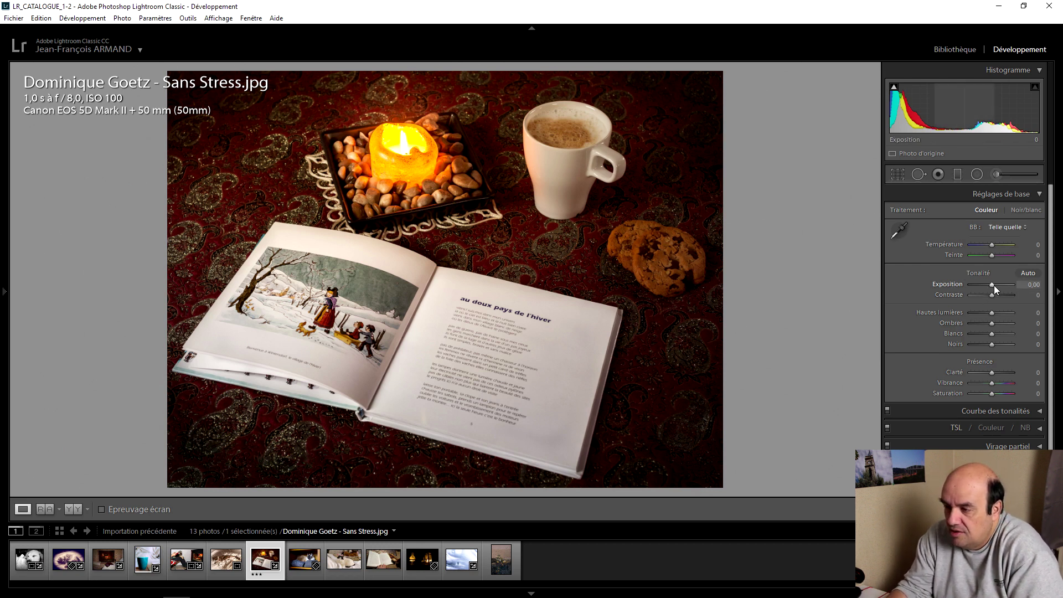
- Set Exposition to +1,40 and Température to +15 on the candle-and-book photo
{"action": "scroll", "coordinate": [994, 285], "scroll_direction": "up", "scroll_amount": 3}
{"action": "scroll", "coordinate": [995, 284], "scroll_direction": "up", "scroll_amount": 2}
{"action": "scroll", "coordinate": [994, 285], "scroll_direction": "up", "scroll_amount": 2}
{"action": "scroll", "coordinate": [994, 285], "scroll_direction": "up", "scroll_amount": 2}
{"action": "scroll", "coordinate": [995, 284], "scroll_direction": "up", "scroll_amount": 3}
{"action": "scroll", "coordinate": [994, 284], "scroll_direction": "up", "scroll_amount": 1}
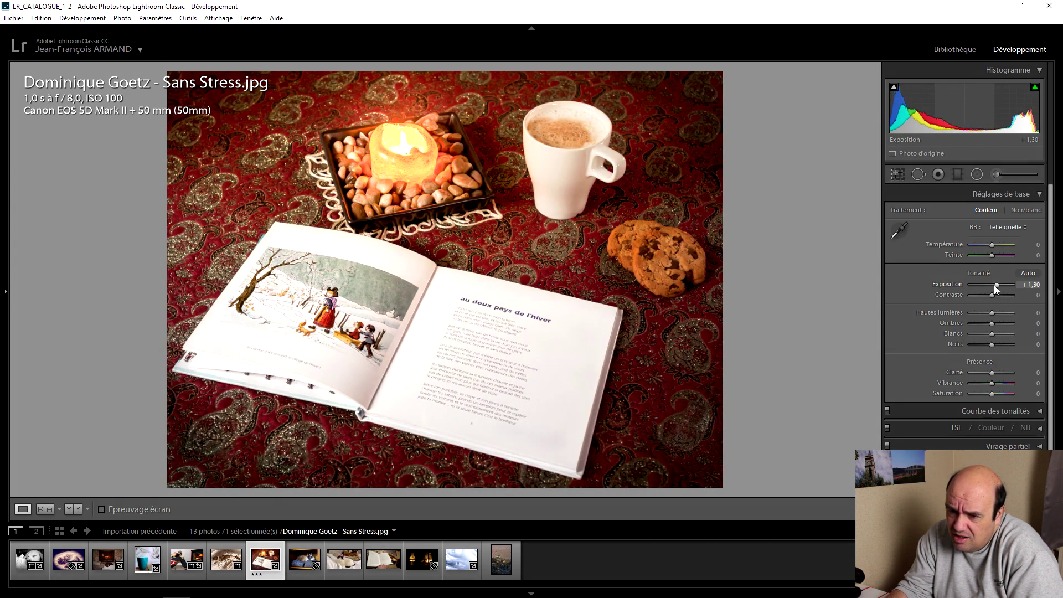
{"action": "scroll", "coordinate": [994, 285], "scroll_direction": "up", "scroll_amount": 2}
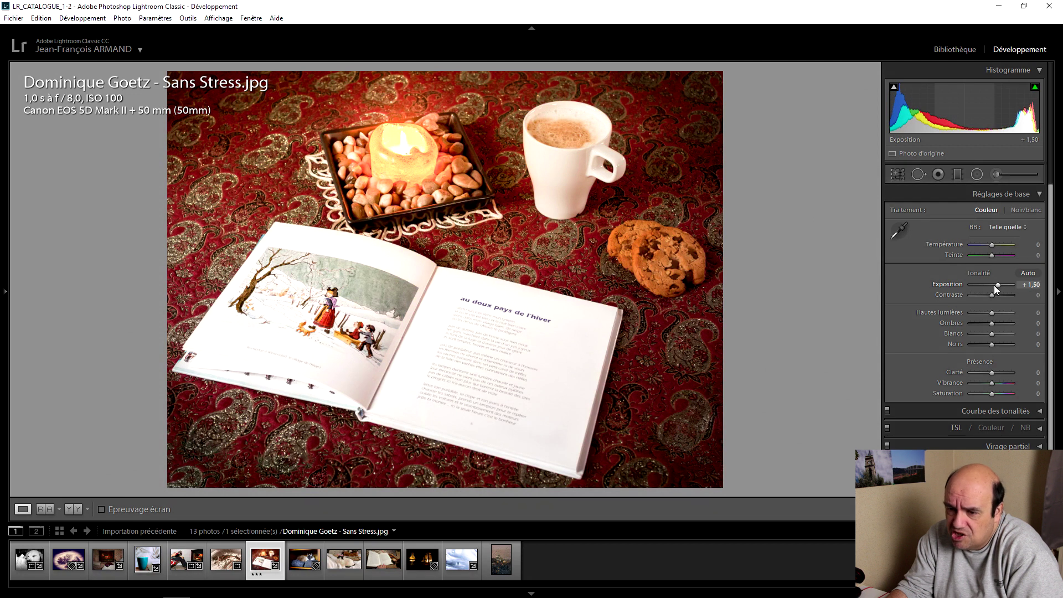
{"action": "scroll", "coordinate": [995, 285], "scroll_direction": "down", "scroll_amount": 1}
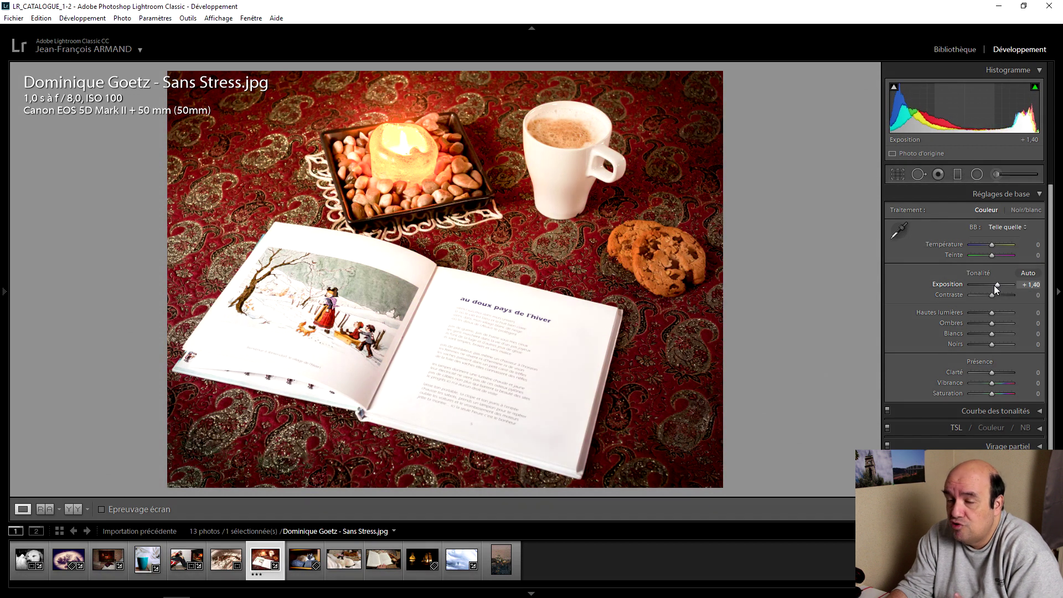
{"action": "scroll", "coordinate": [995, 284], "scroll_direction": "down", "scroll_amount": 1}
{"action": "scroll", "coordinate": [994, 285], "scroll_direction": "up", "scroll_amount": 1}
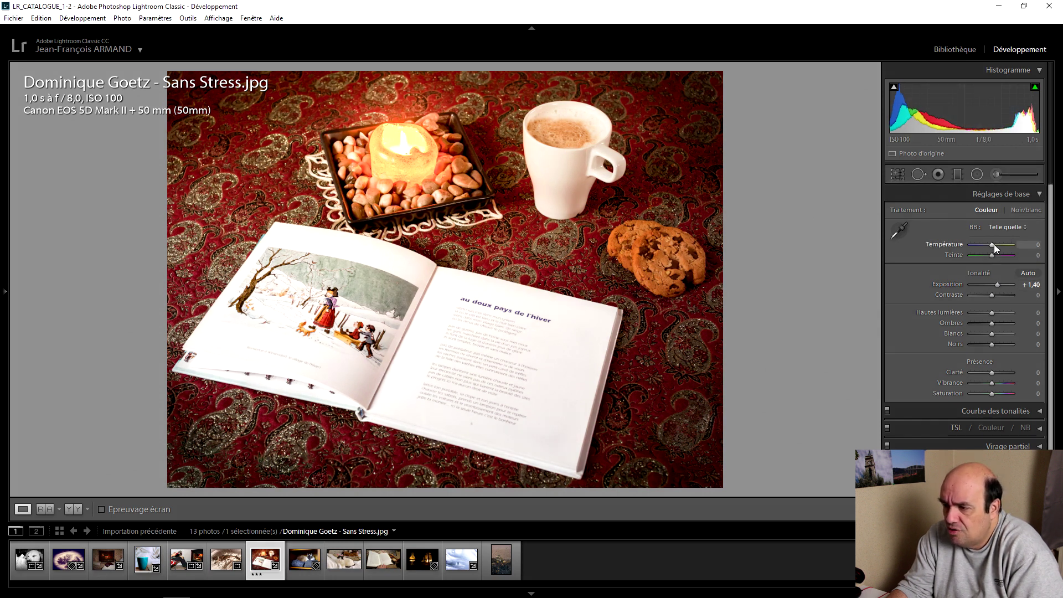
{"action": "scroll", "coordinate": [995, 244], "scroll_direction": "up", "scroll_amount": 5}
{"action": "scroll", "coordinate": [995, 245], "scroll_direction": "down", "scroll_amount": 3}
{"action": "scroll", "coordinate": [995, 244], "scroll_direction": "up", "scroll_amount": 1}
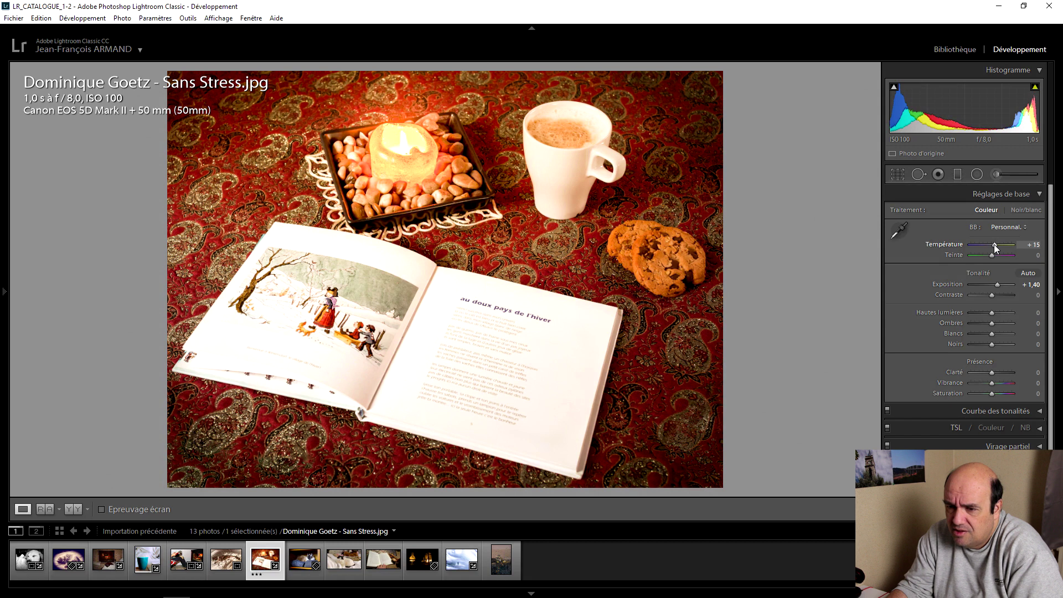
- Add an inverted radial filter around the candle dish with lowered exposure
{"action": "left_click", "coordinate": [977, 174]}
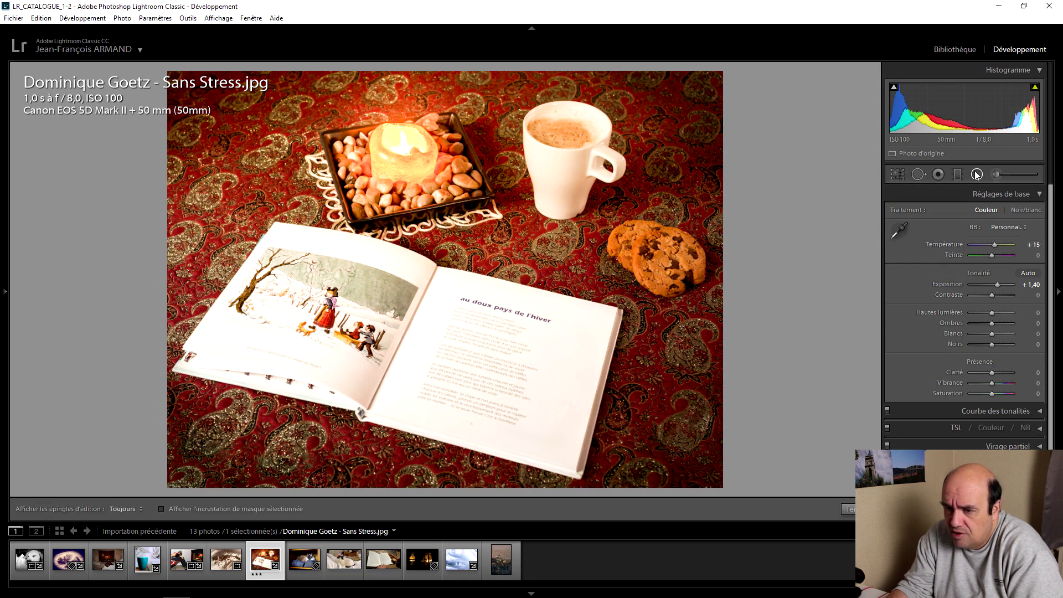
{"action": "left_click_drag", "start_coordinate": [396, 153], "coordinate": [489, 227]}
{"action": "left_click_drag", "start_coordinate": [418, 170], "coordinate": [421, 179]}
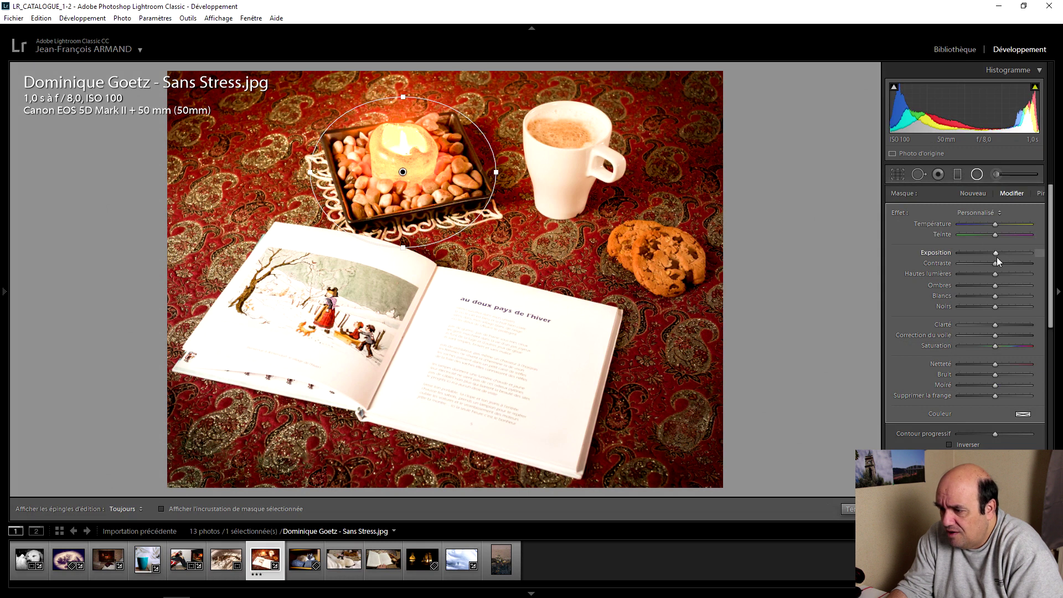
{"action": "left_click", "coordinate": [950, 445]}
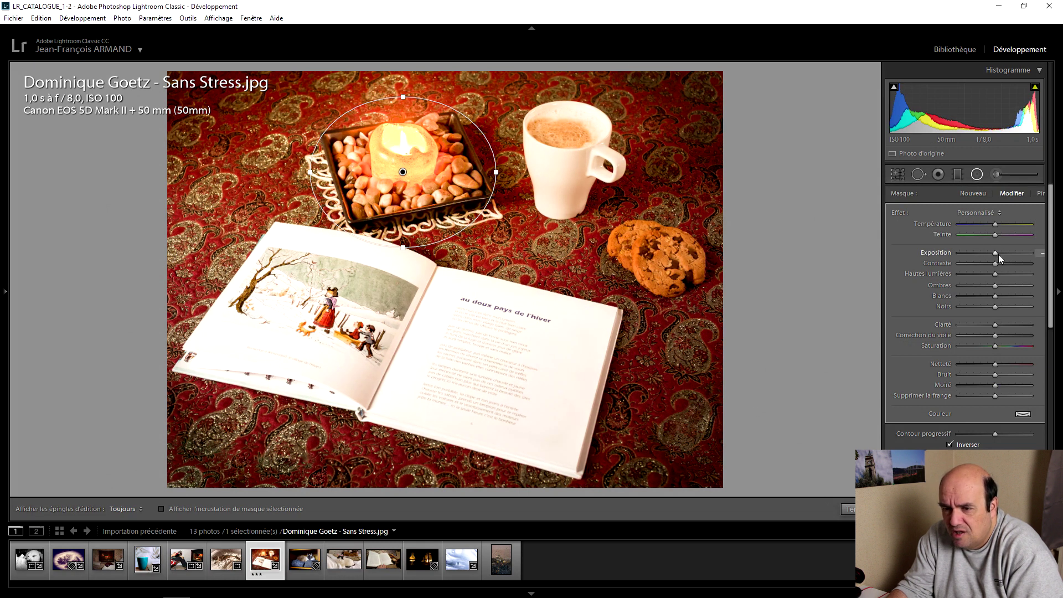
{"action": "key", "text": "Down"}
{"action": "key", "text": "Down"}
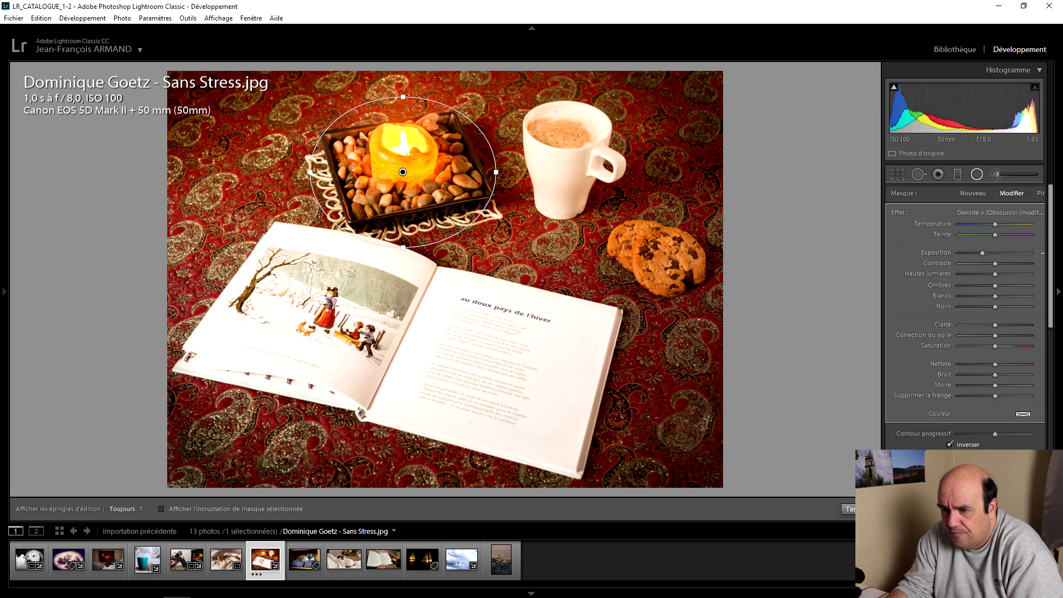
{"action": "key", "text": "shift+m"}
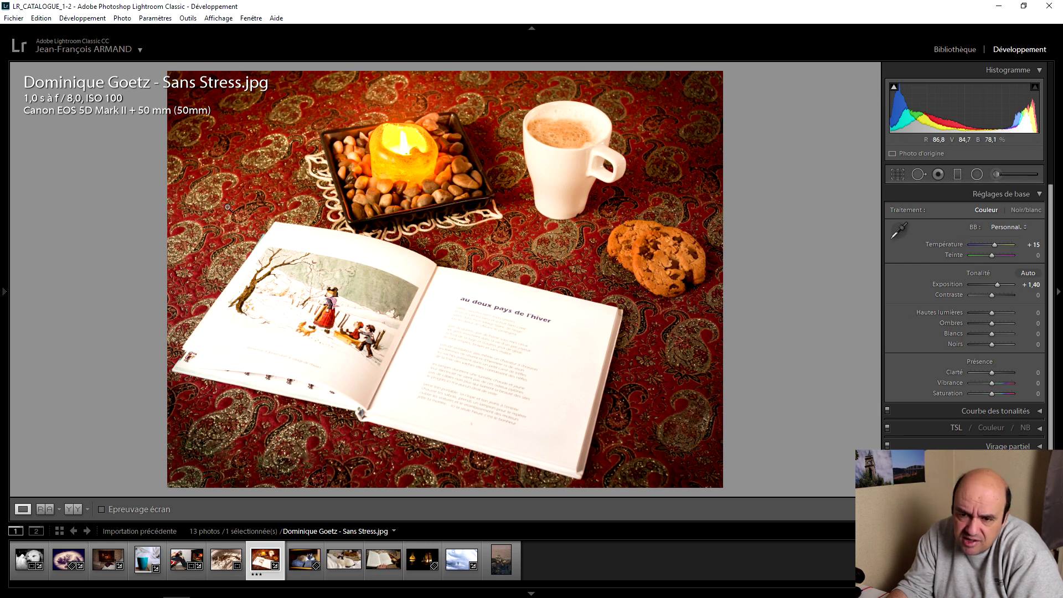
- Add a post-crop vignette in the Effects panel with amount -50 and midpoint 75
{"action": "scroll", "coordinate": [923, 421], "scroll_direction": "down", "scroll_amount": 2}
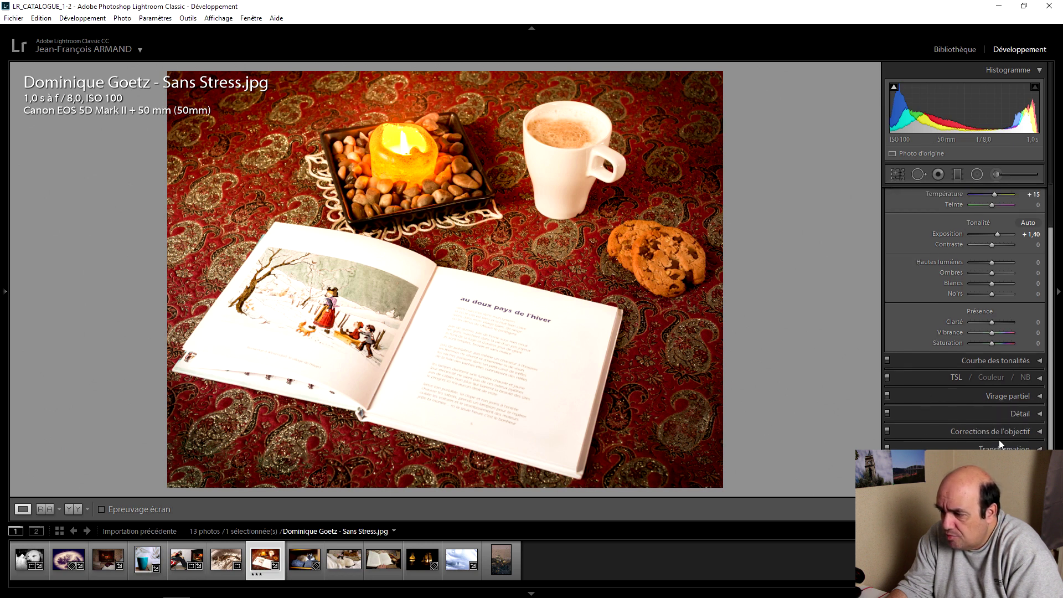
{"action": "scroll", "coordinate": [1007, 437], "scroll_direction": "down", "scroll_amount": 3}
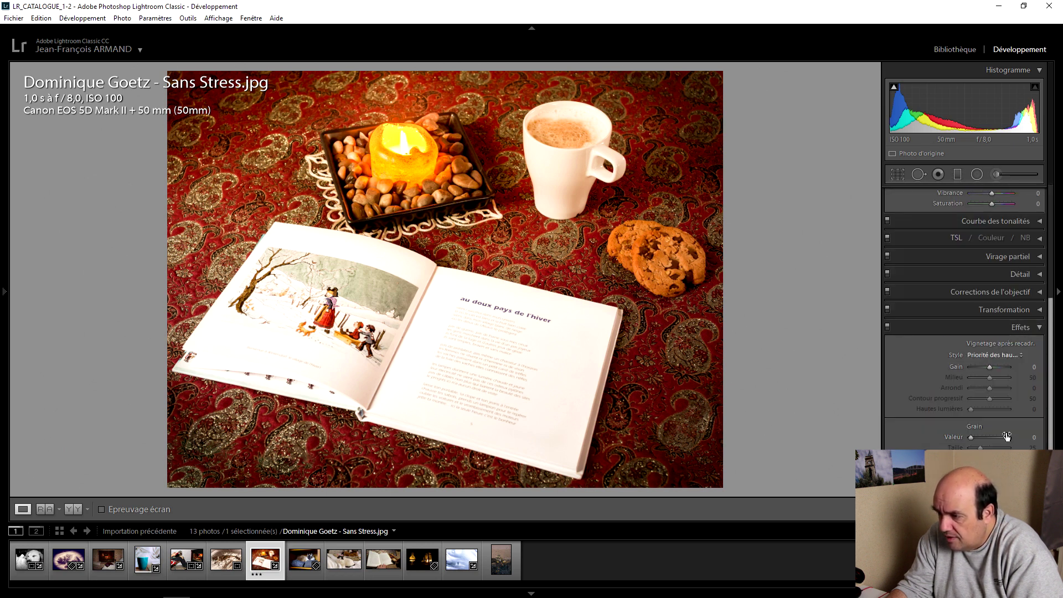
{"action": "left_click", "coordinate": [988, 367]}
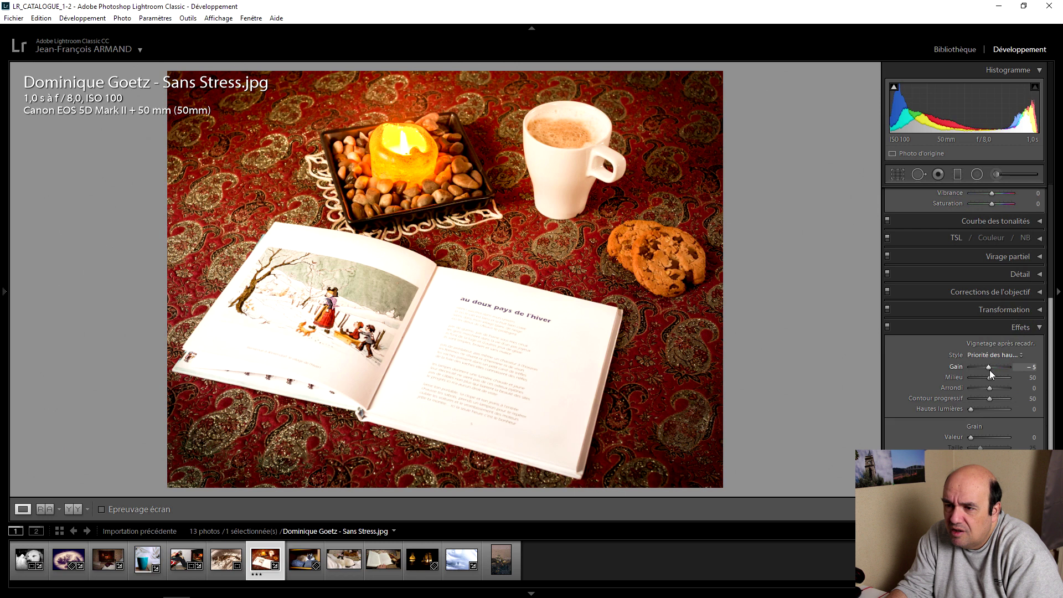
{"action": "scroll", "coordinate": [989, 370], "scroll_direction": "down", "scroll_amount": 3}
{"action": "scroll", "coordinate": [989, 370], "scroll_direction": "down", "scroll_amount": 3}
{"action": "scroll", "coordinate": [989, 370], "scroll_direction": "down", "scroll_amount": 2}
{"action": "scroll", "coordinate": [989, 369], "scroll_direction": "down", "scroll_amount": 1}
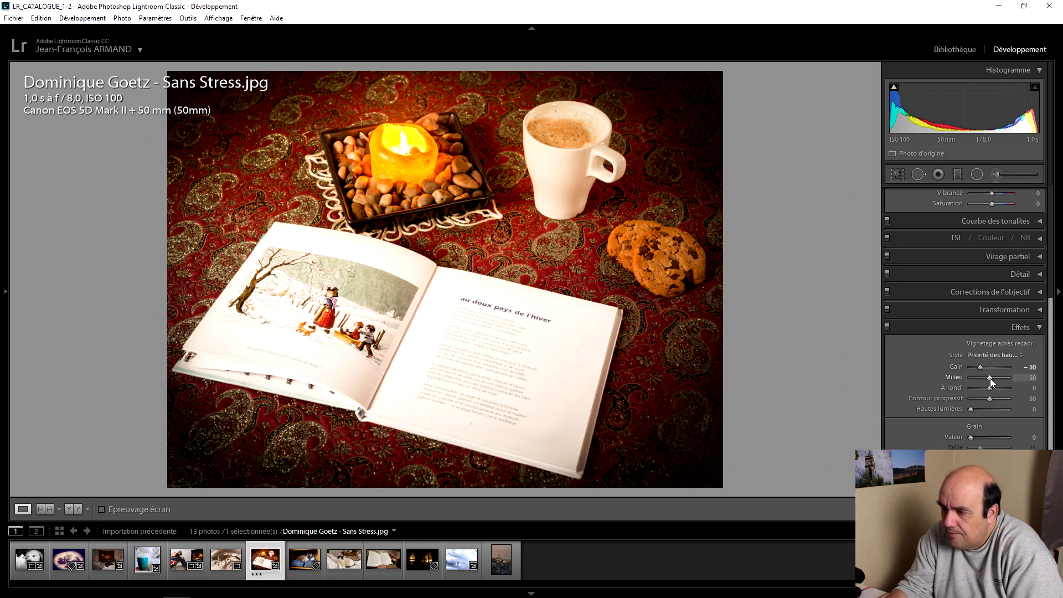
{"action": "scroll", "coordinate": [990, 378], "scroll_direction": "up", "scroll_amount": 4}
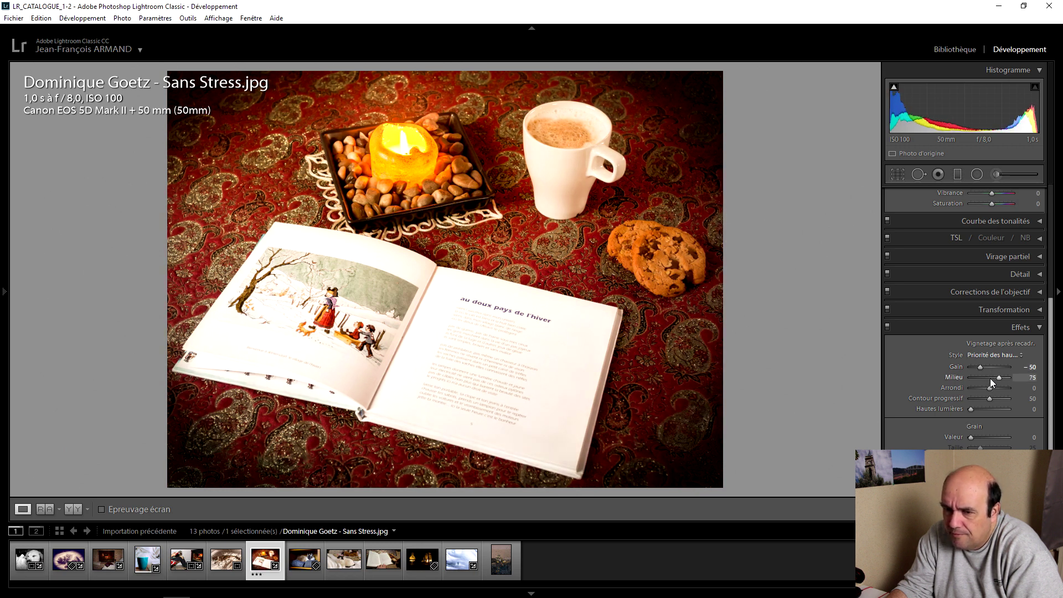
{"action": "scroll", "coordinate": [990, 377], "scroll_direction": "up", "scroll_amount": 3}
{"action": "scroll", "coordinate": [990, 378], "scroll_direction": "down", "scroll_amount": 1}
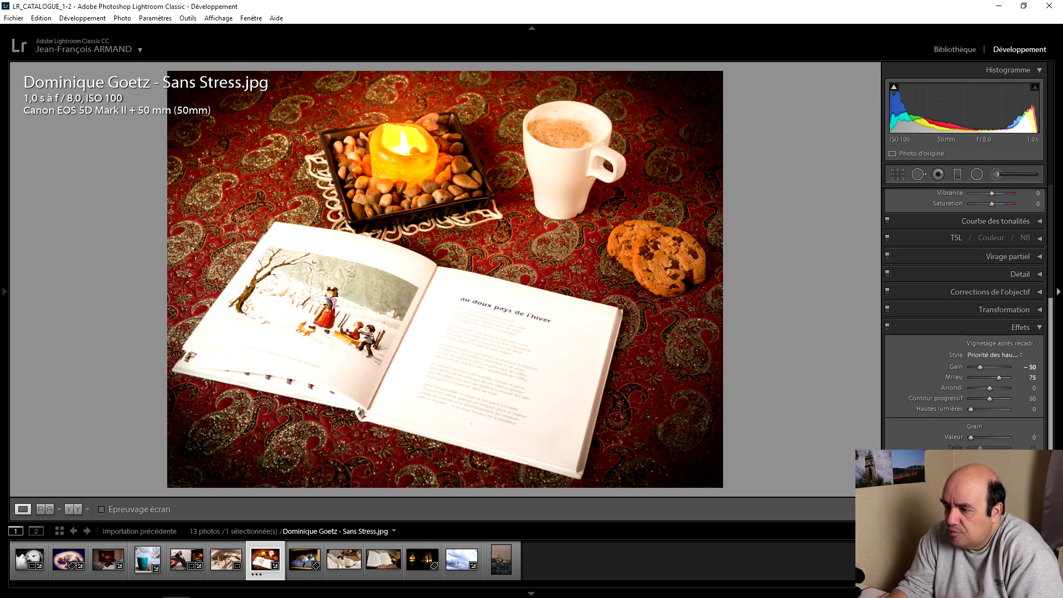
- Brush a slightly lowered exposure over the open book's pages
{"action": "left_click", "coordinate": [996, 175]}
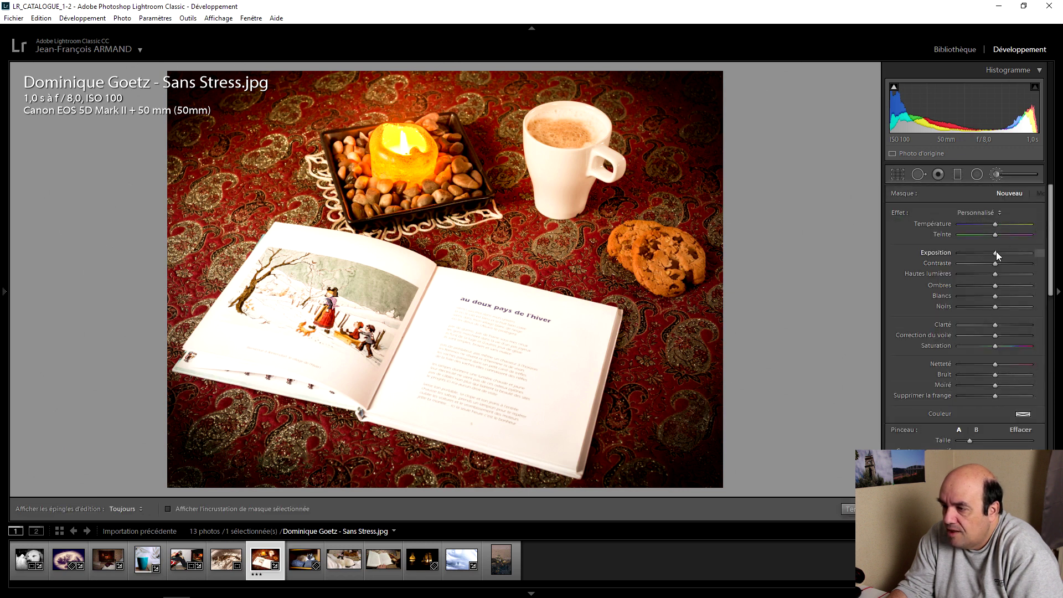
{"action": "left_click_drag", "start_coordinate": [993, 254], "coordinate": [991, 254]}
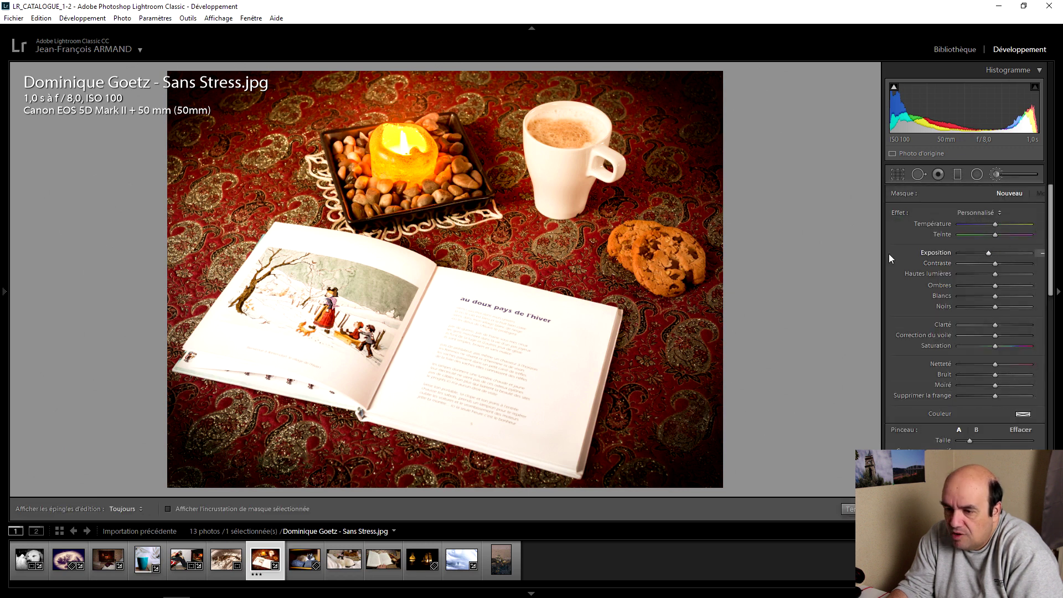
{"action": "key", "text": "h"}
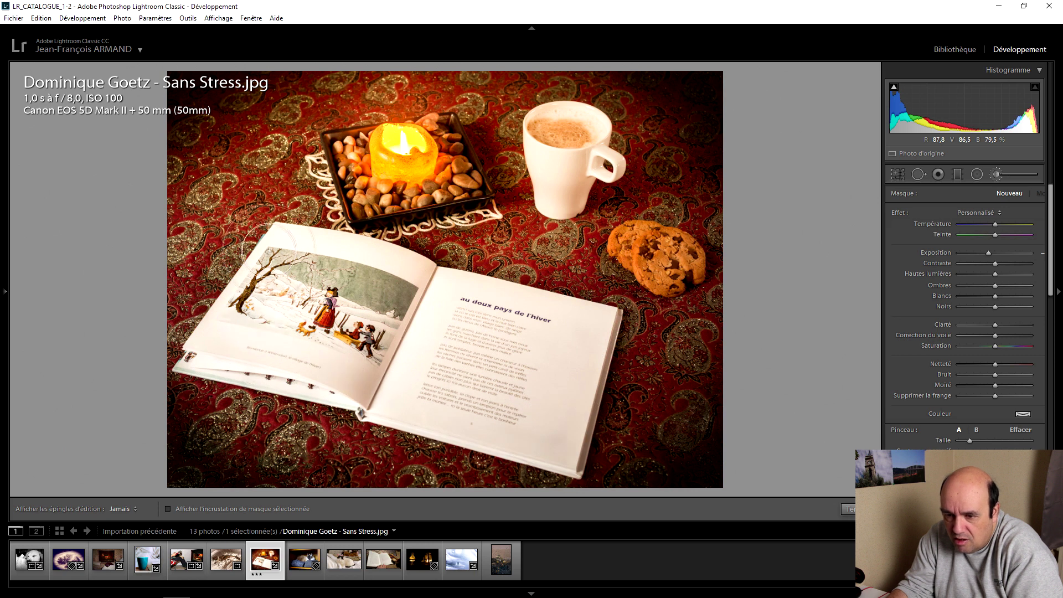
{"action": "left_click_drag", "start_coordinate": [443, 299], "coordinate": [387, 288]}
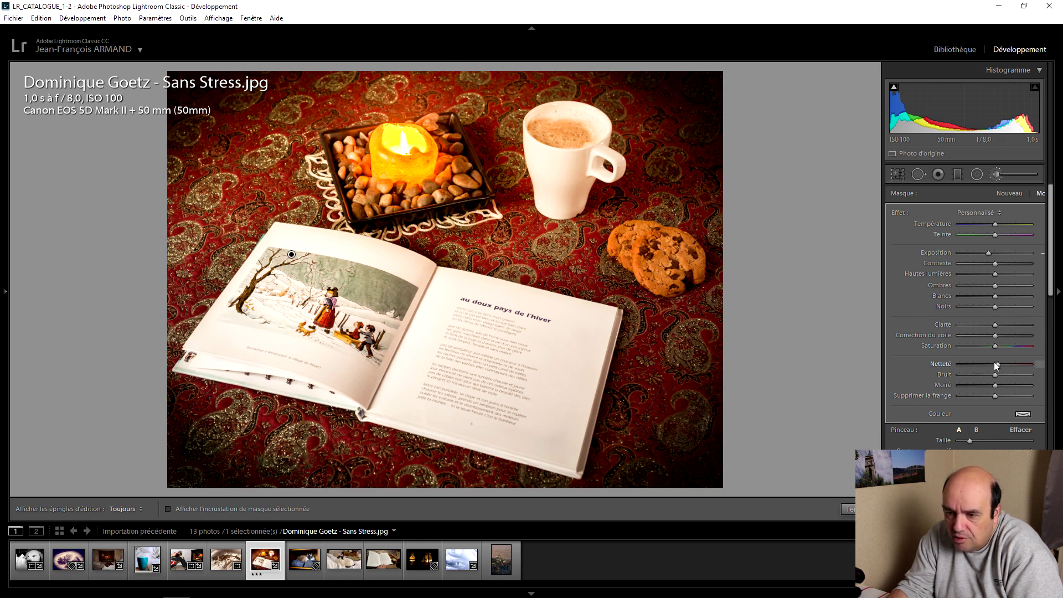
{"action": "left_click", "coordinate": [849, 509]}
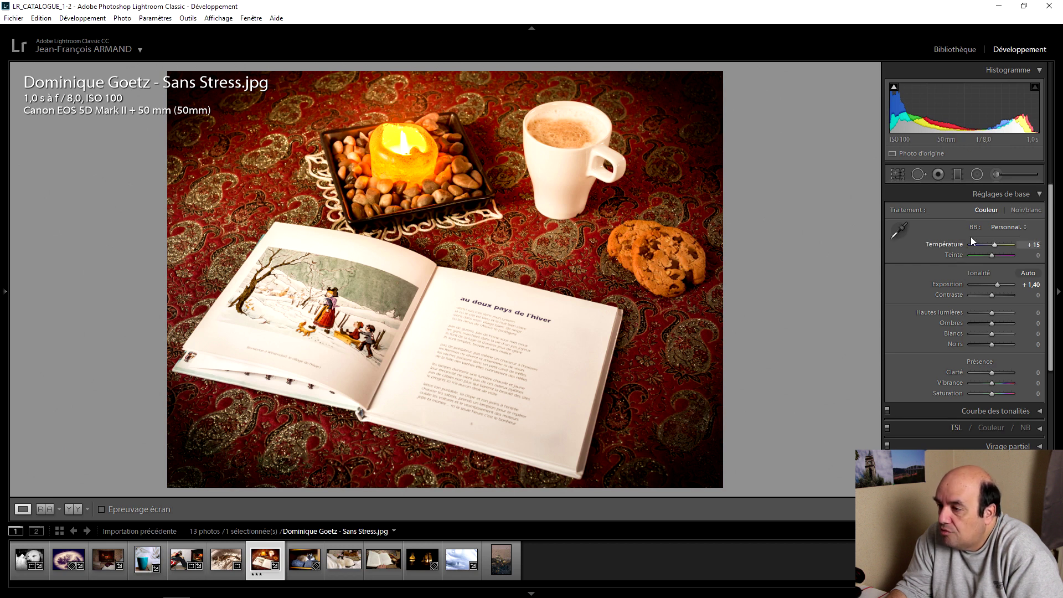
- Brush raised temperature onto the cookies, then show Before/After side by side
{"action": "left_click", "coordinate": [996, 174]}
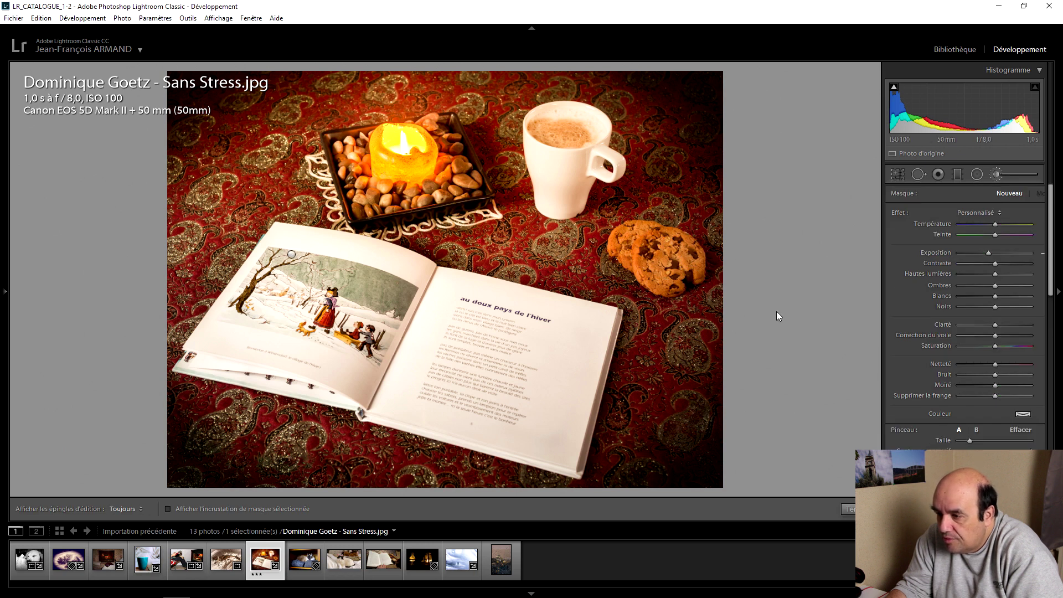
{"action": "key", "text": "h"}
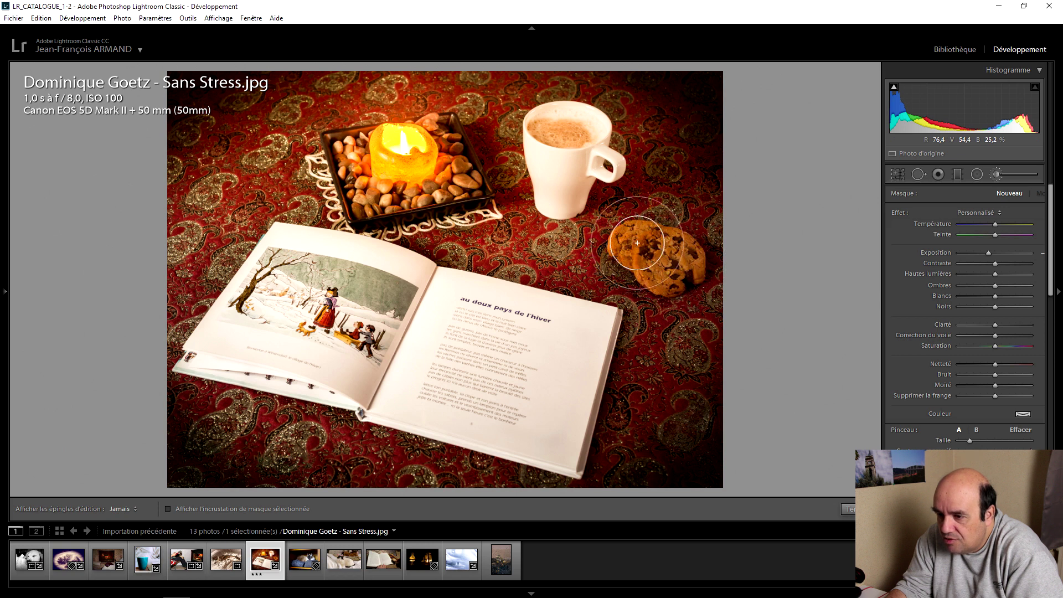
{"action": "key", "text": "h"}
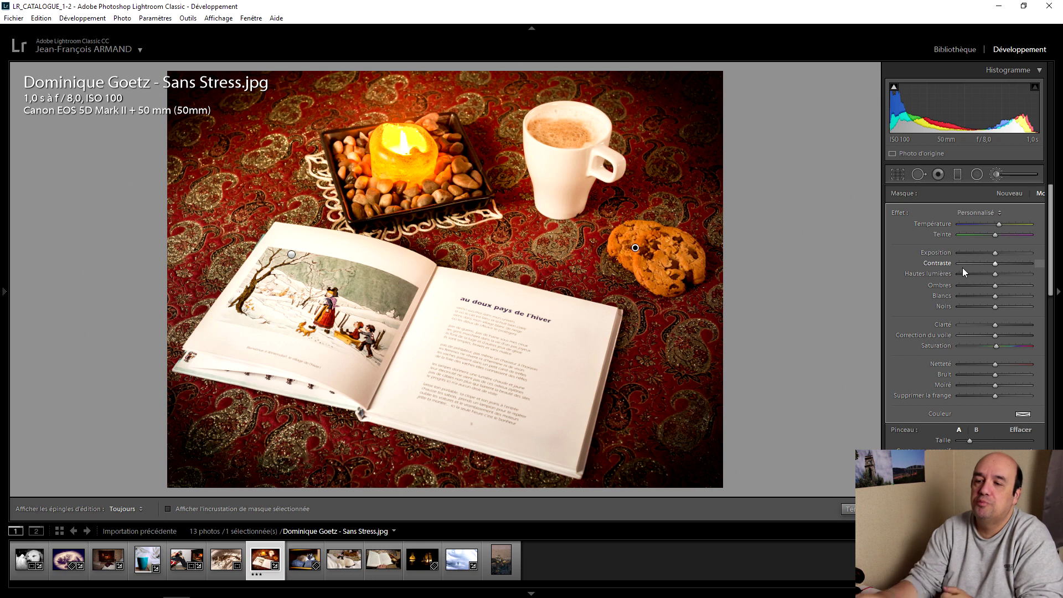
{"action": "left_click", "coordinate": [849, 509]}
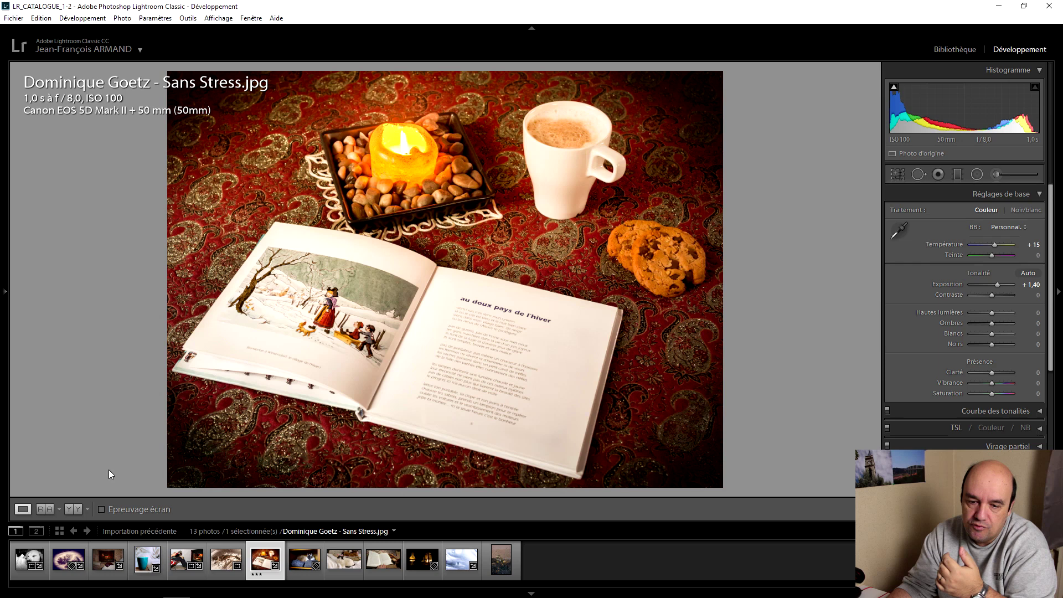
{"action": "left_click", "coordinate": [78, 510]}
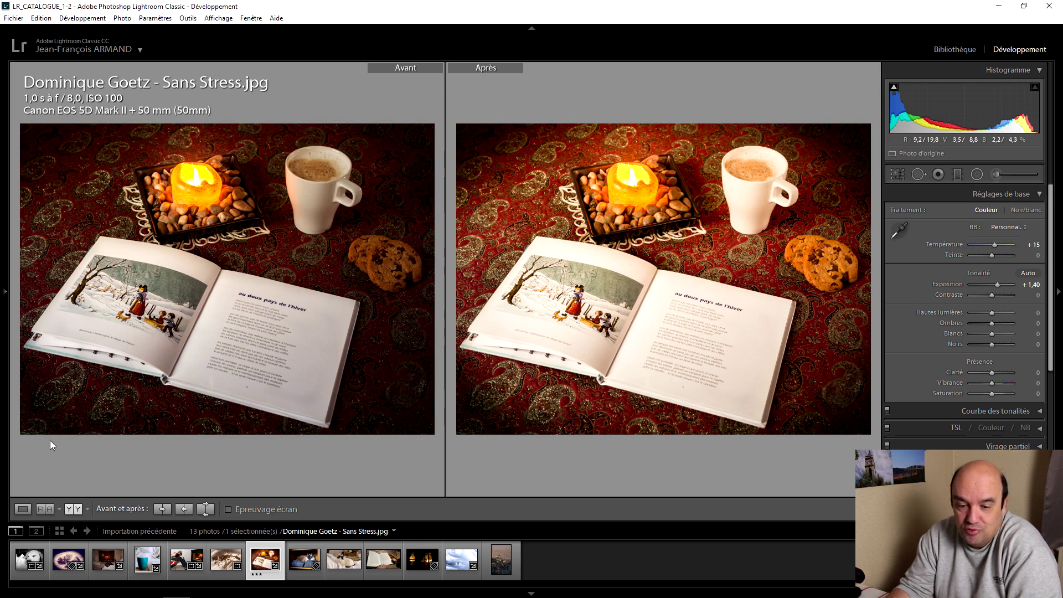
- Exit the Before/After comparison back to the single Loupe view
{"action": "left_click", "coordinate": [22, 509]}
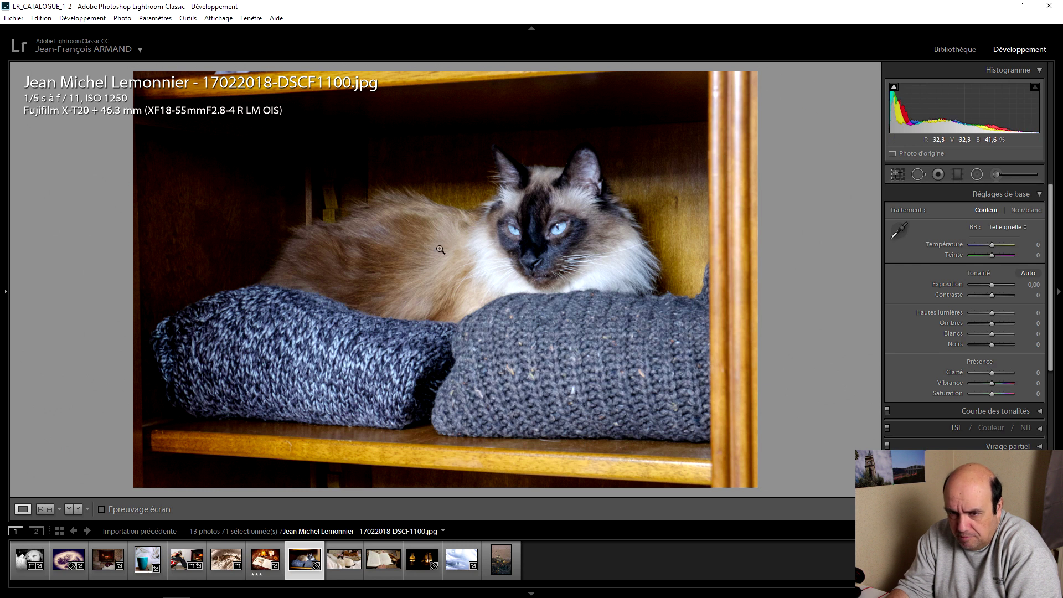
- Tighten the crop from the top-left corner and reposition the cat within the frame
{"action": "left_click", "coordinate": [898, 175]}
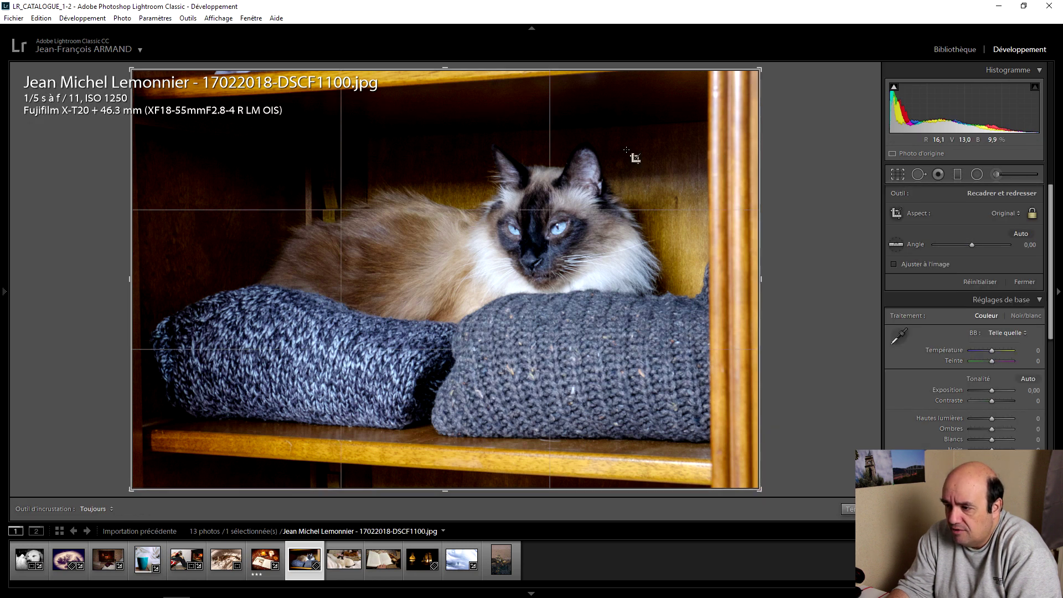
{"action": "left_click_drag", "start_coordinate": [131, 69], "coordinate": [151, 77]}
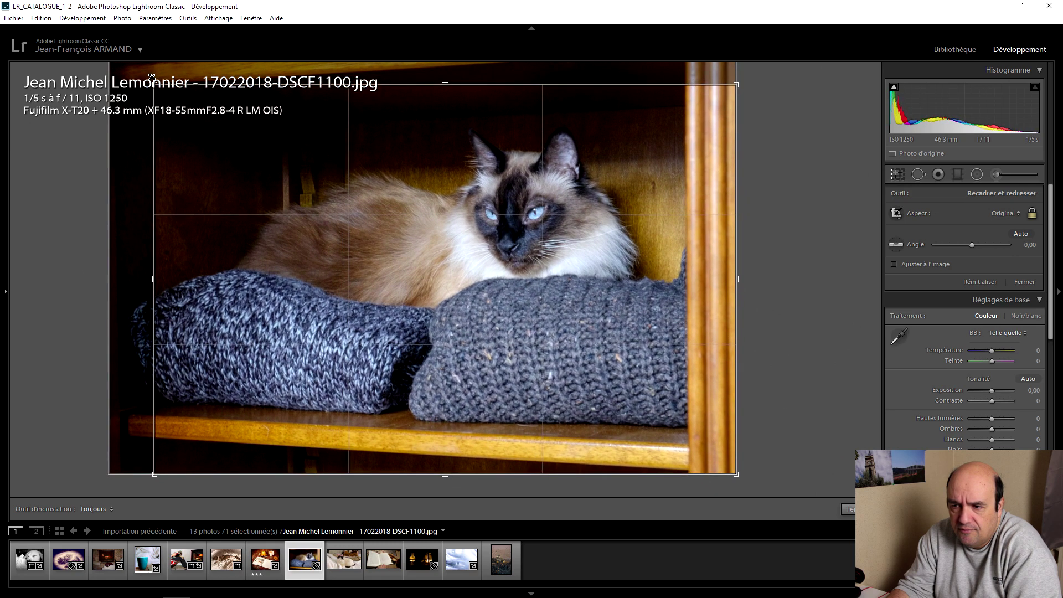
{"action": "left_click_drag", "start_coordinate": [284, 138], "coordinate": [309, 140]}
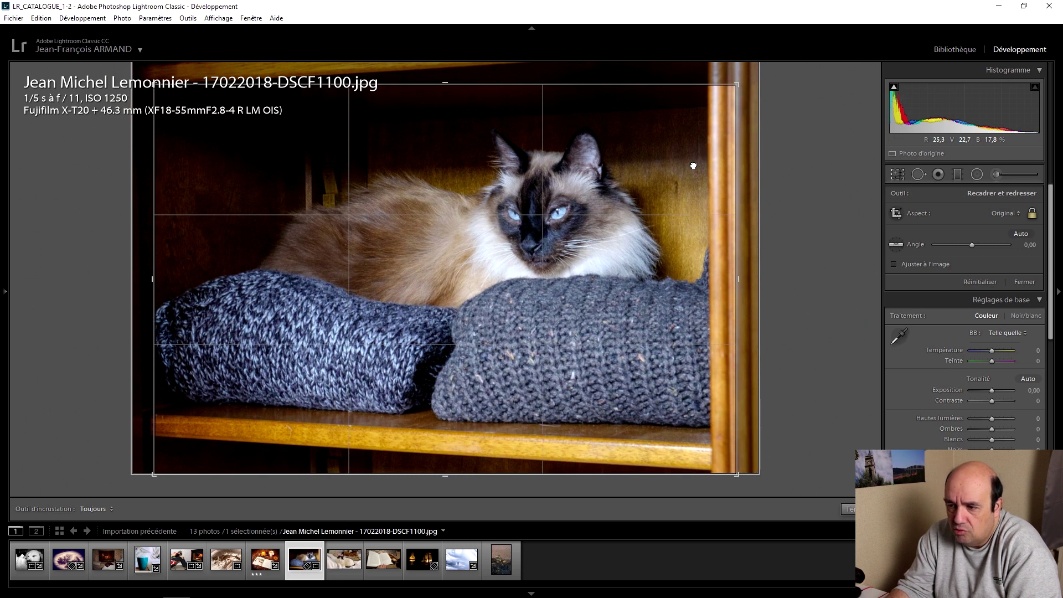
{"action": "left_click_drag", "start_coordinate": [694, 166], "coordinate": [704, 167]}
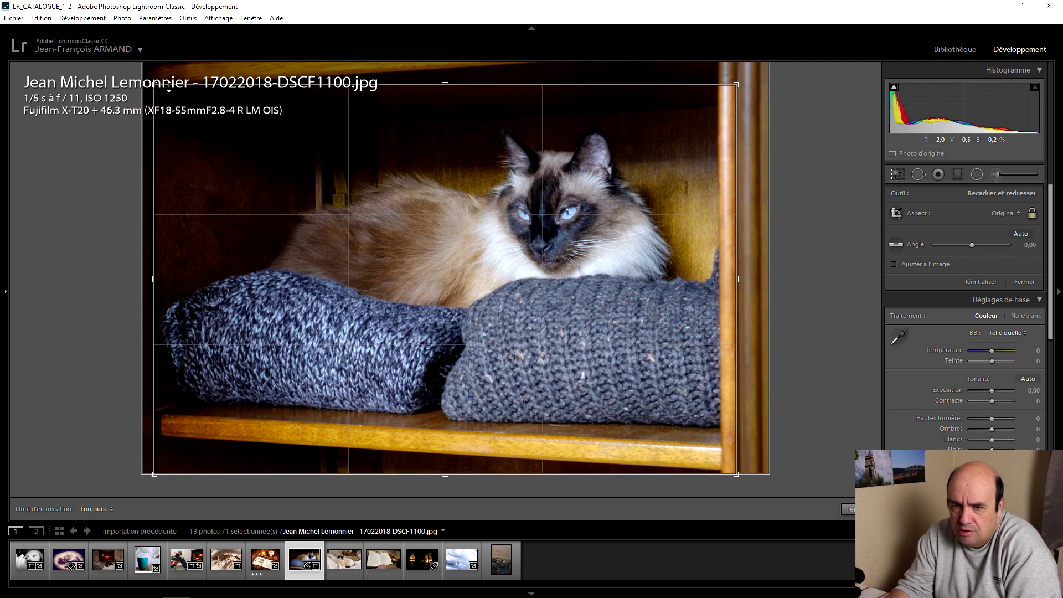
{"action": "left_click_drag", "start_coordinate": [154, 82], "coordinate": [168, 84]}
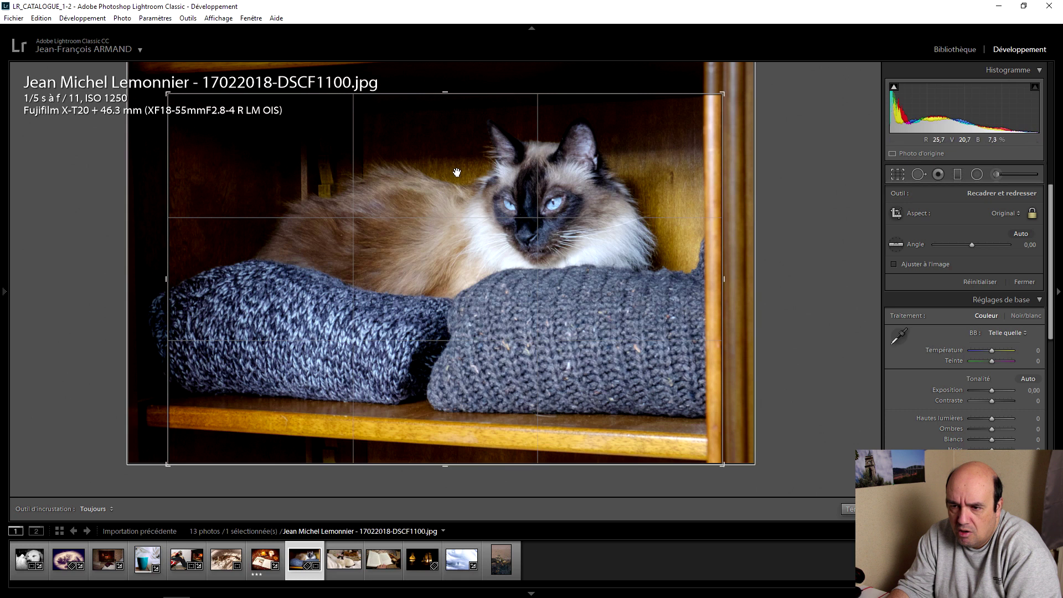
{"action": "left_click_drag", "start_coordinate": [482, 165], "coordinate": [479, 183]}
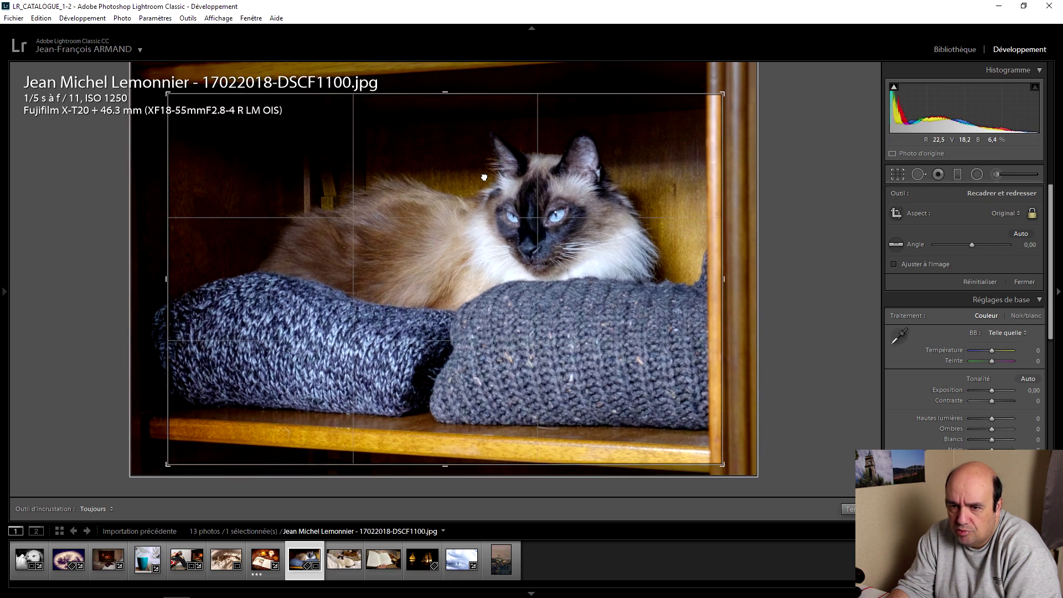
{"action": "left_click_drag", "start_coordinate": [479, 183], "coordinate": [478, 177]}
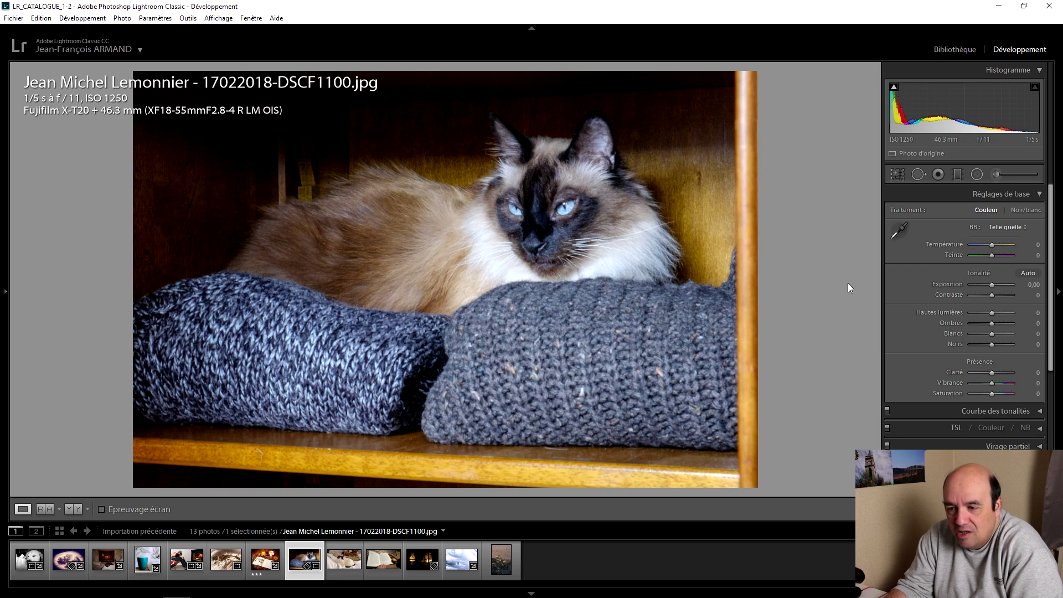
- Add an Iris Enhance radial filter over the cat's right eye with slightly raised exposure
{"action": "left_click", "coordinate": [564, 207]}
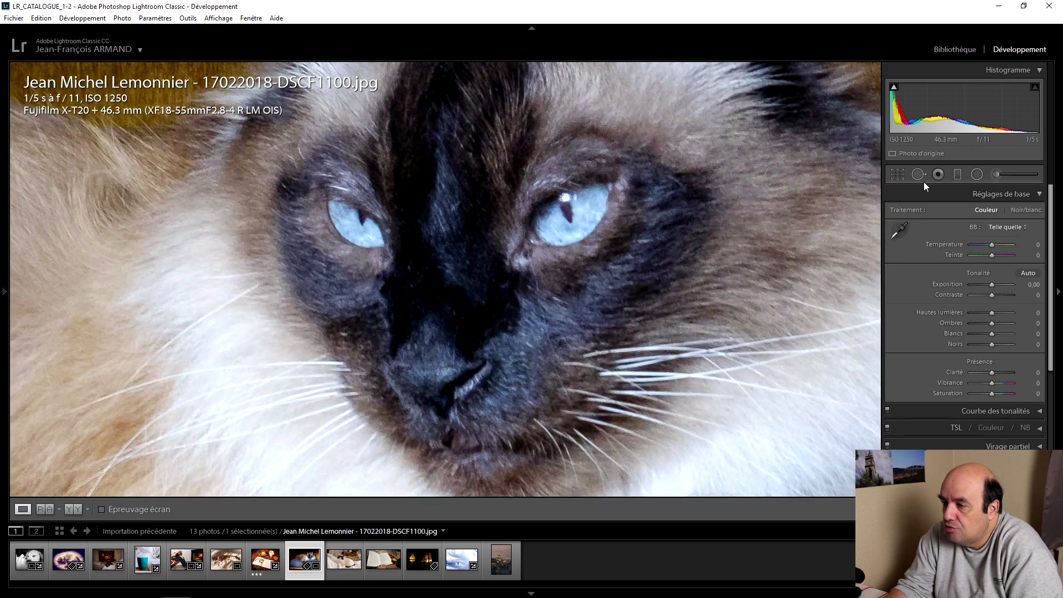
{"action": "left_click", "coordinate": [977, 175]}
{"action": "mouse_move", "coordinate": [568, 211]}
{"action": "left_mouse_down"}
{"action": "mouse_move", "coordinate": [601, 211]}
{"action": "mouse_move", "coordinate": [609, 230]}
{"action": "mouse_move", "coordinate": [609, 176]}
{"action": "left_mouse_up"}
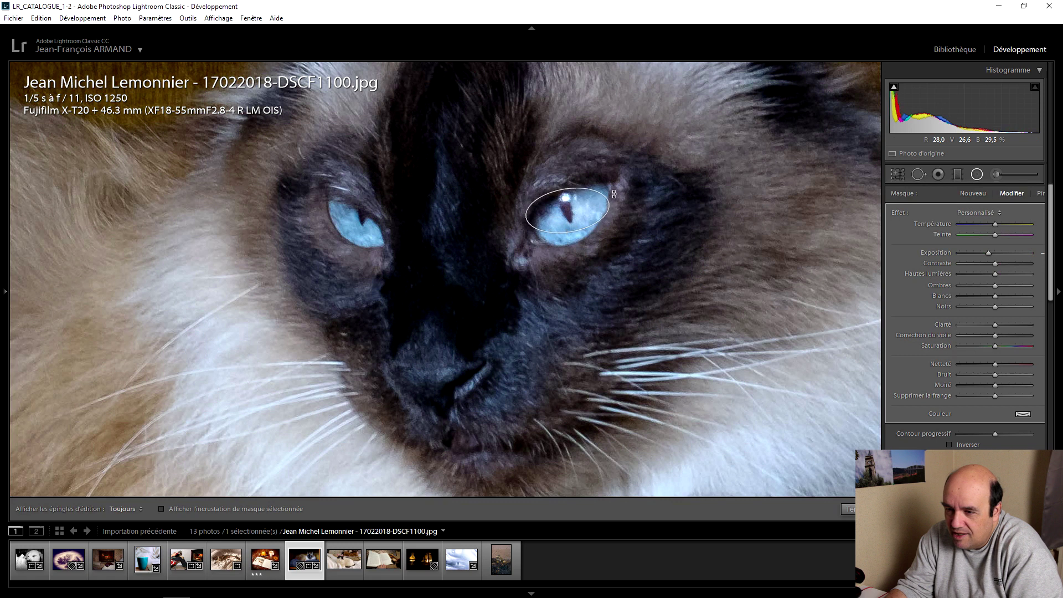
{"action": "left_click_drag", "start_coordinate": [568, 212], "coordinate": [580, 220]}
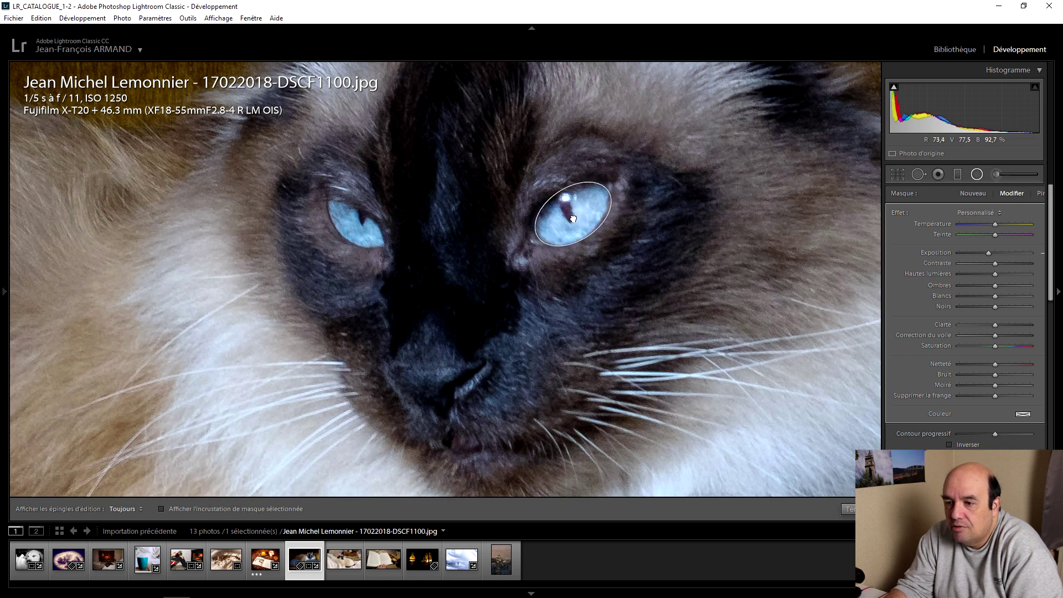
{"action": "left_click", "coordinate": [973, 213]}
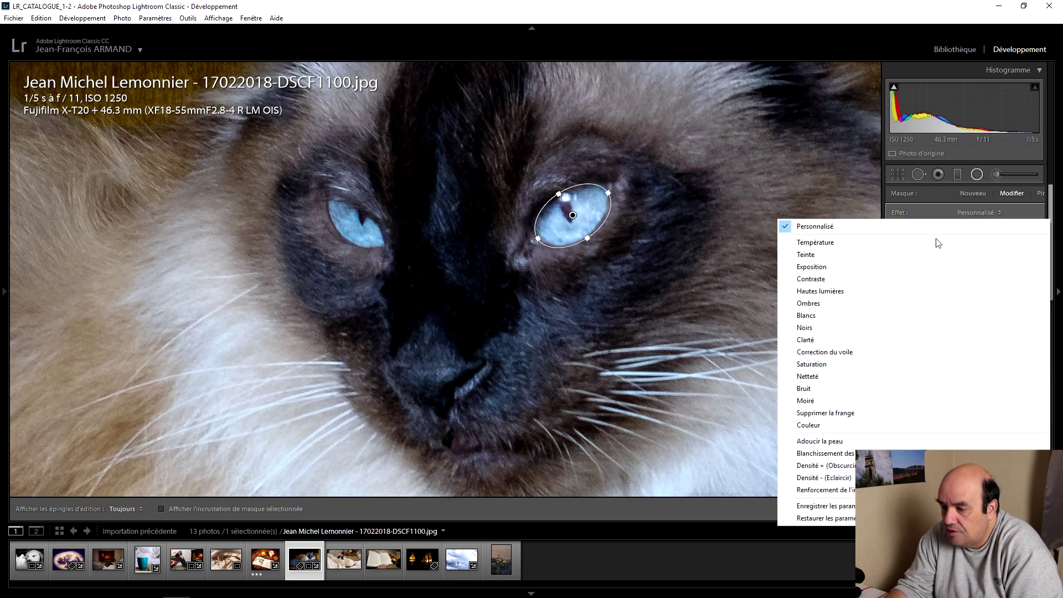
{"action": "left_click", "coordinate": [831, 489]}
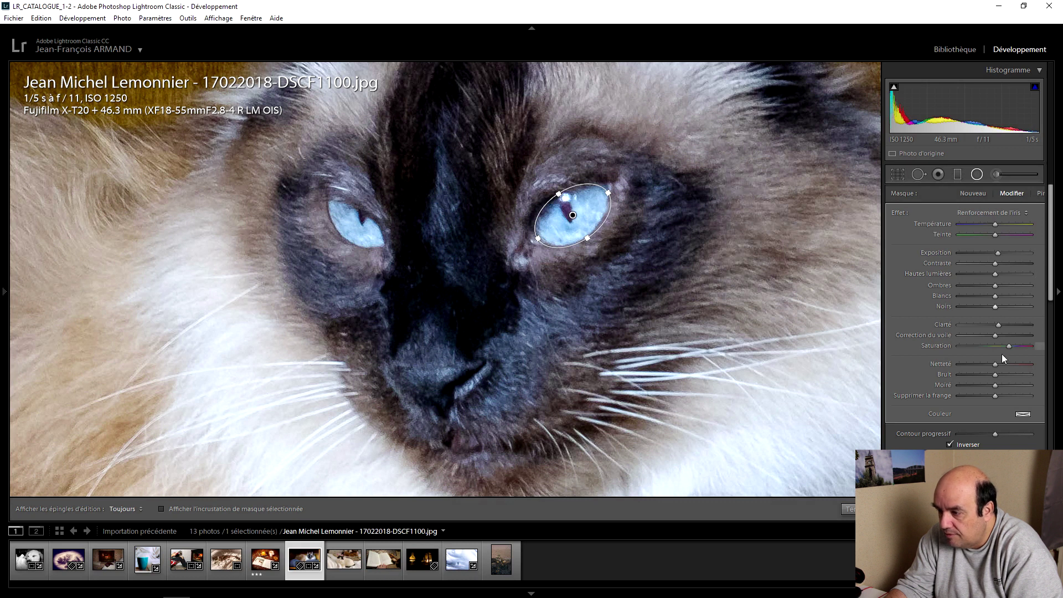
{"action": "left_click_drag", "start_coordinate": [999, 253], "coordinate": [1001, 253]}
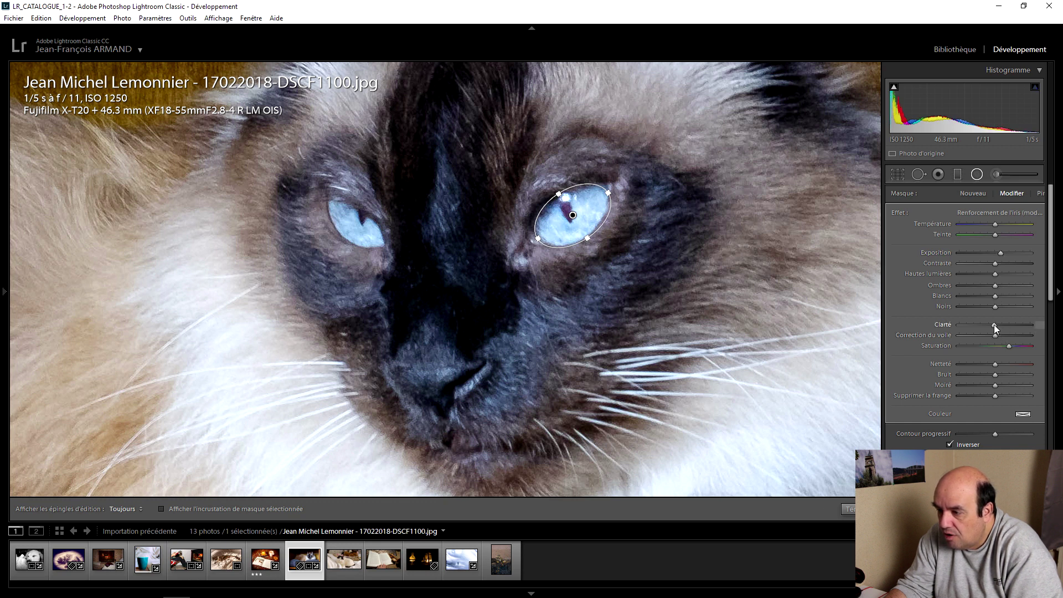
{"action": "scroll", "coordinate": [994, 327], "scroll_direction": "up", "scroll_amount": 2}
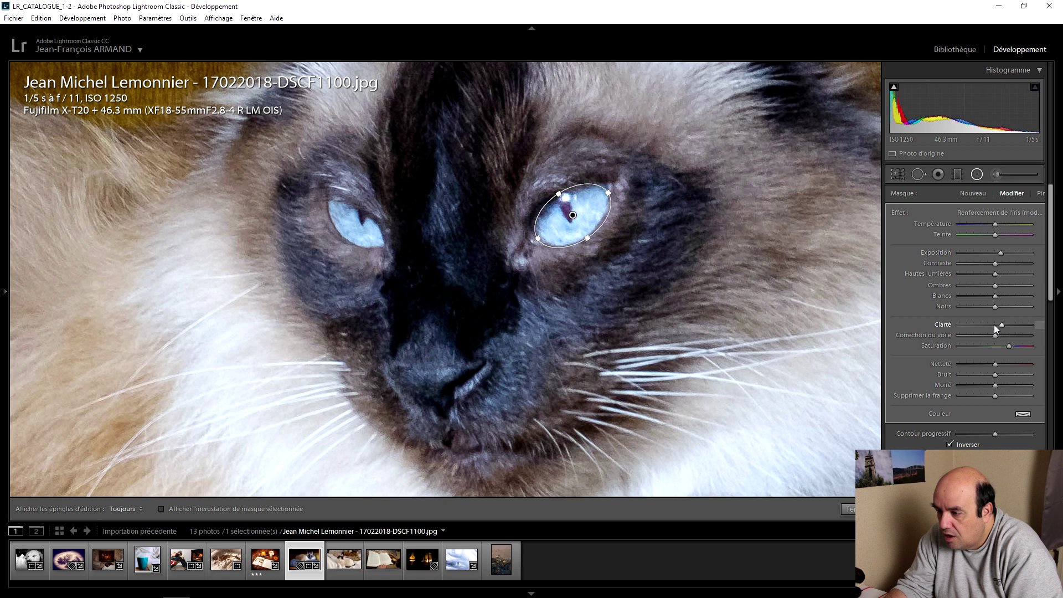
{"action": "scroll", "coordinate": [995, 328], "scroll_direction": "up", "scroll_amount": 1}
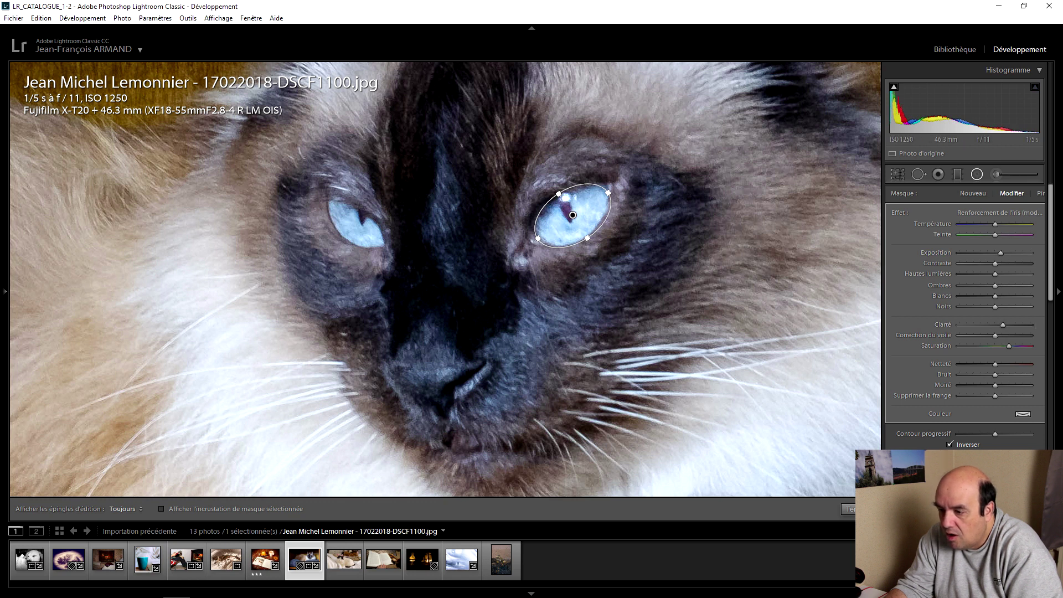
{"action": "key", "text": "h"}
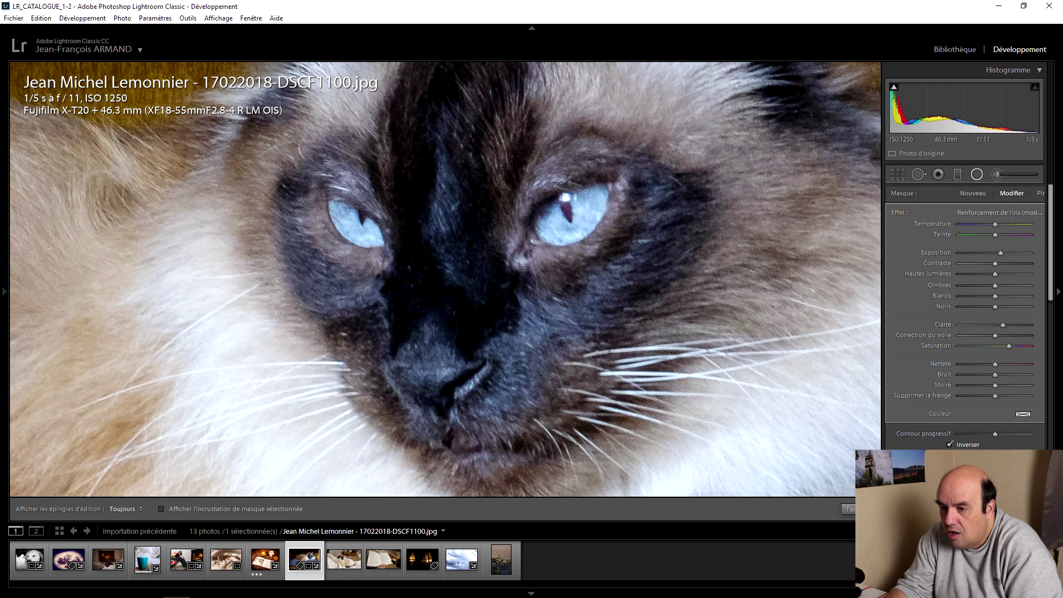
{"action": "key", "text": "h"}
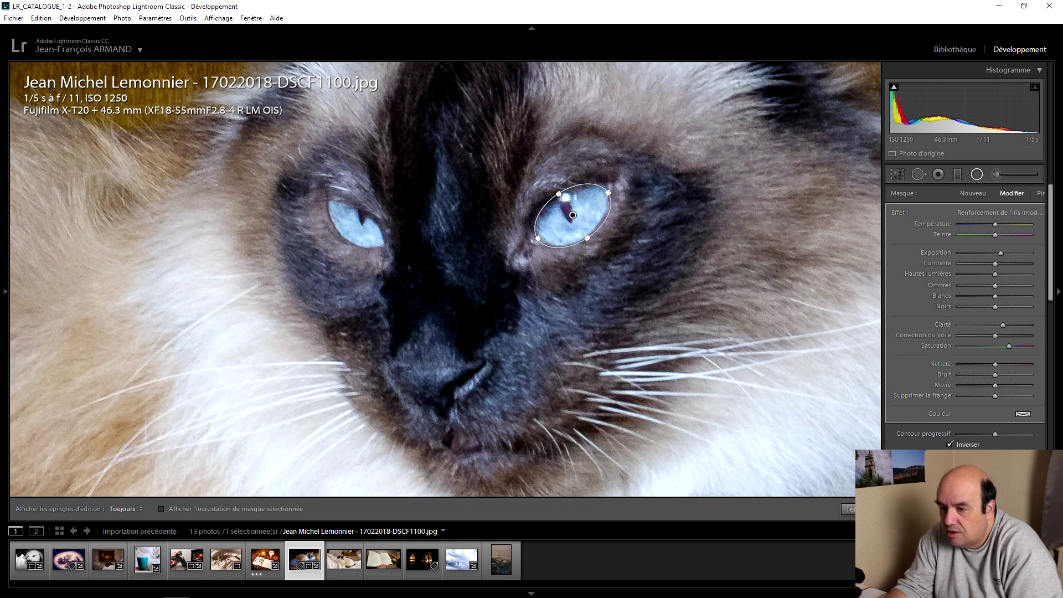
- Duplicate the eye filter and fit the rotated copy over the cat's left eye
{"action": "right_click", "coordinate": [573, 216]}
{"action": "left_click", "coordinate": [590, 224]}
{"action": "mouse_move", "coordinate": [573, 216]}
{"action": "left_mouse_down"}
{"action": "mouse_move", "coordinate": [357, 213]}
{"action": "mouse_move", "coordinate": [380, 201]}
{"action": "left_mouse_up"}
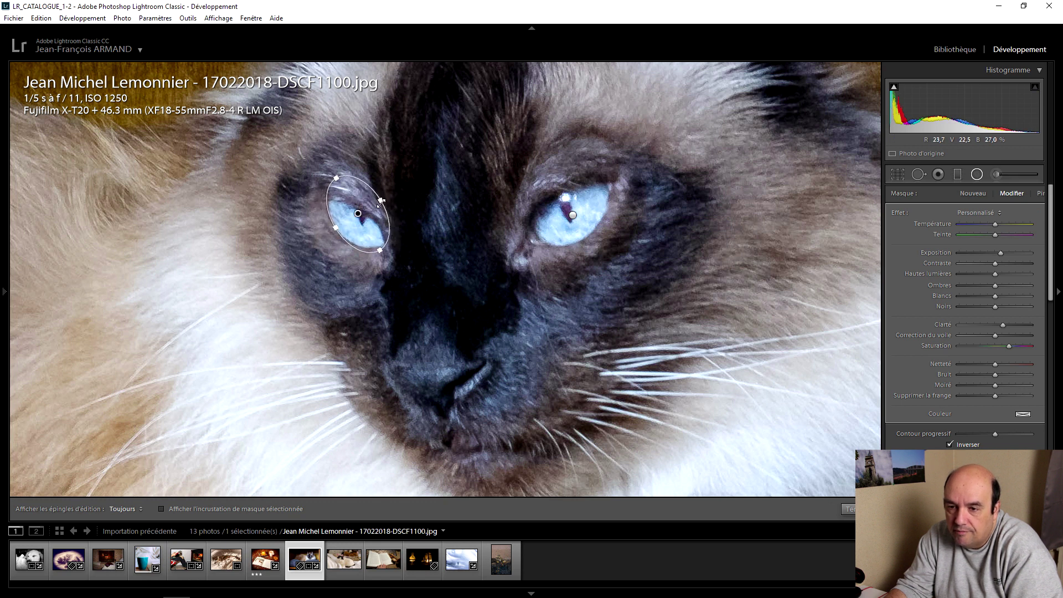
{"action": "left_click_drag", "start_coordinate": [380, 183], "coordinate": [375, 194]}
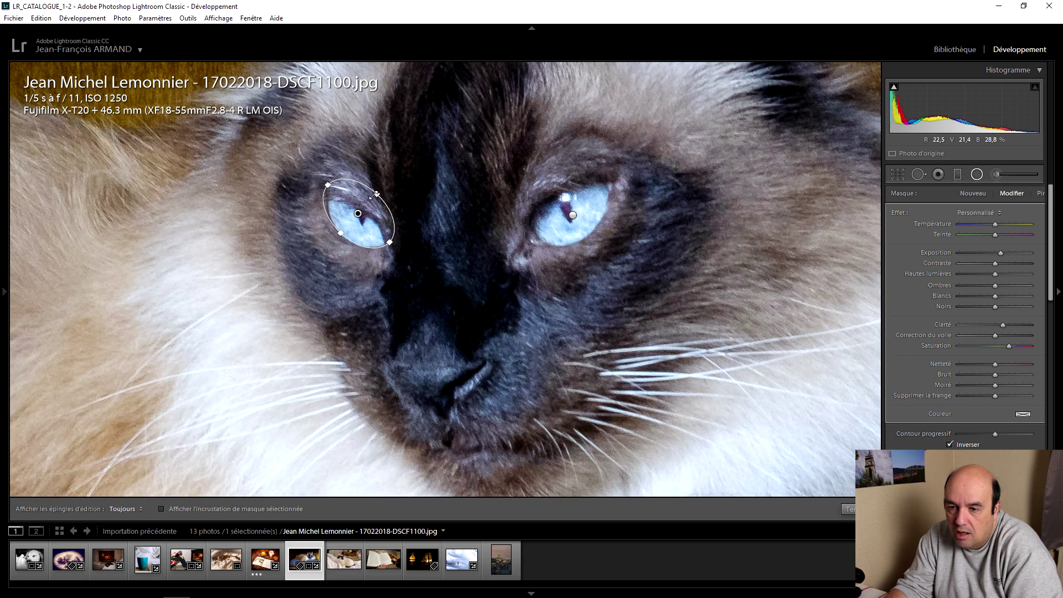
{"action": "left_click_drag", "start_coordinate": [357, 217], "coordinate": [353, 221]}
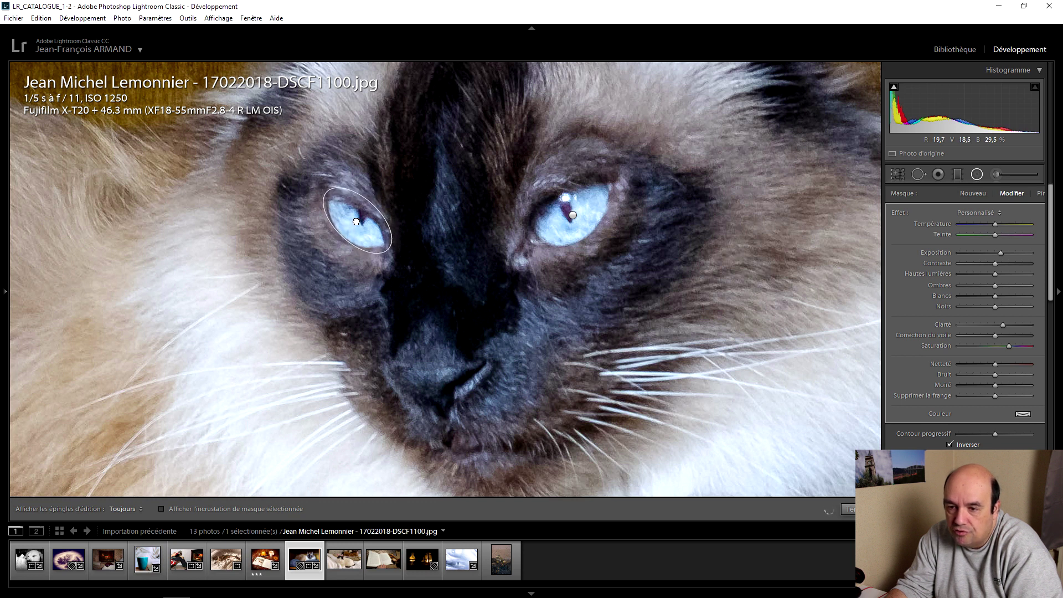
{"action": "key", "text": "shift+m"}
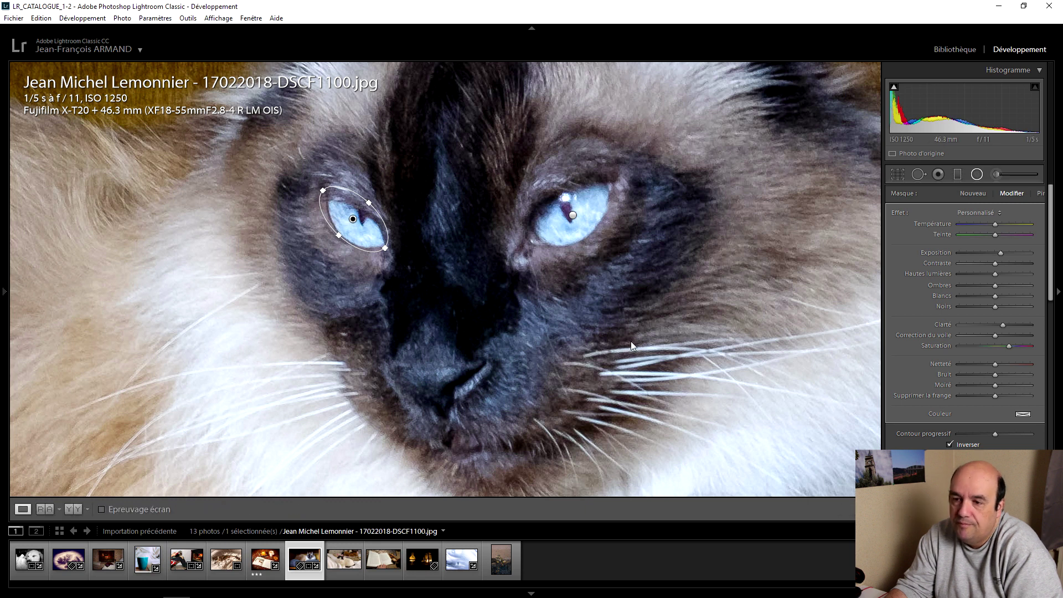
{"action": "left_click", "coordinate": [648, 331]}
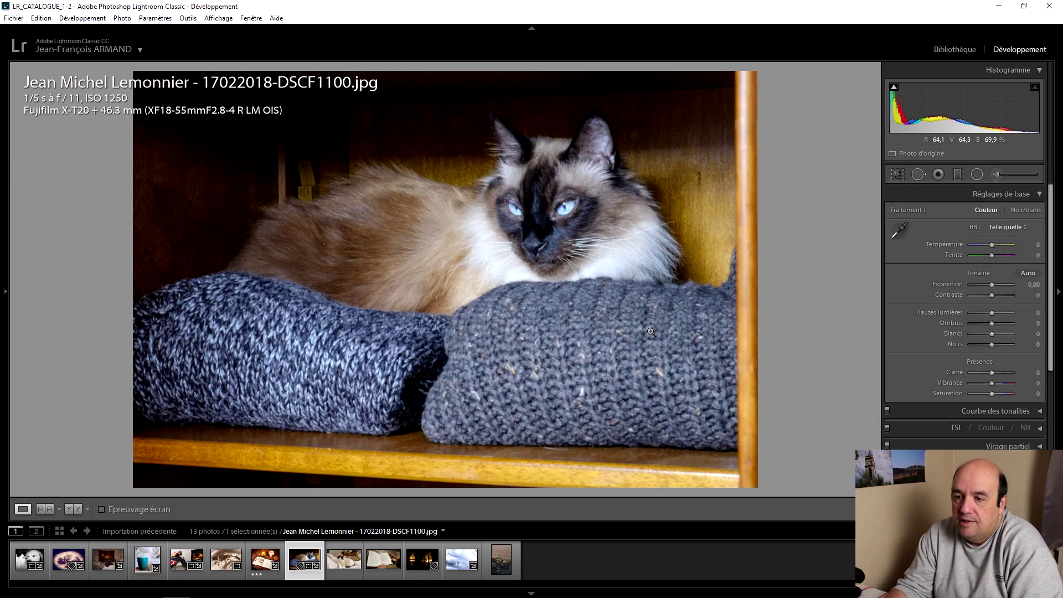
{"action": "left_click", "coordinate": [982, 176]}
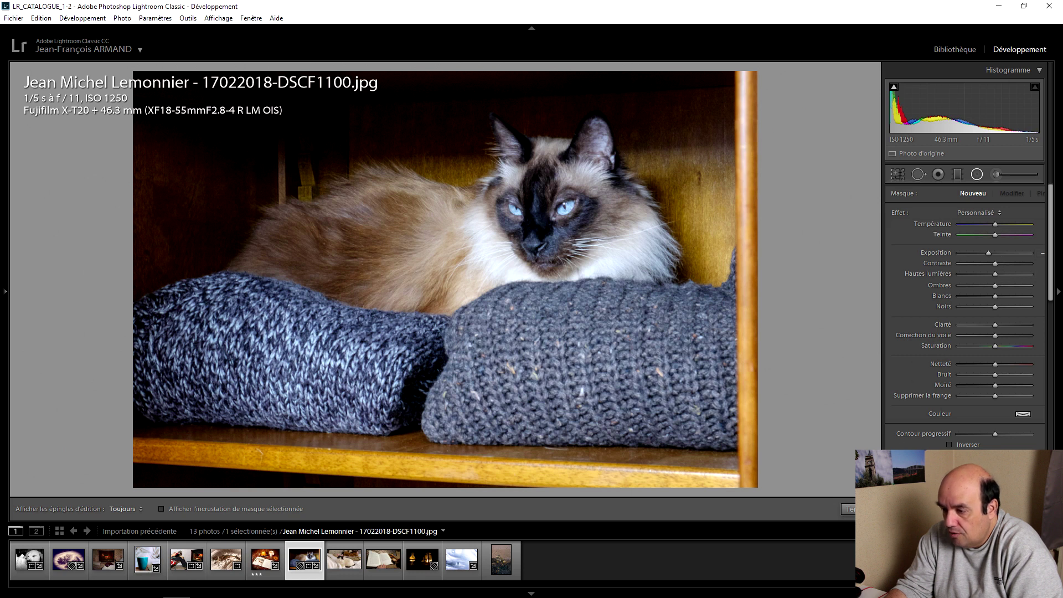
{"action": "key", "text": "k"}
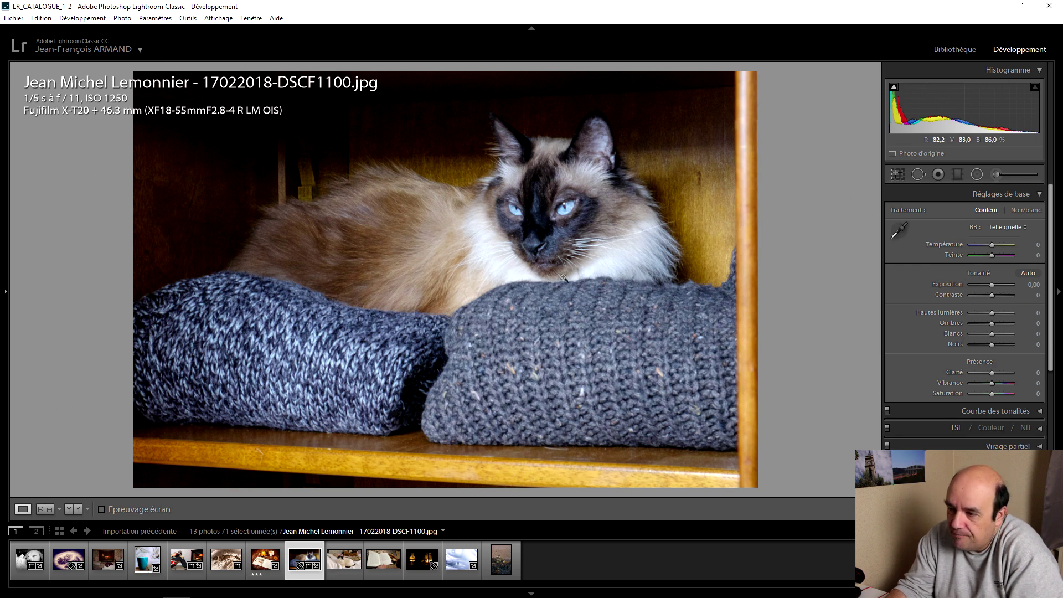
- Raise the cat photo's Contrast to +30
{"action": "left_click_drag", "start_coordinate": [994, 295], "coordinate": [995, 297]}
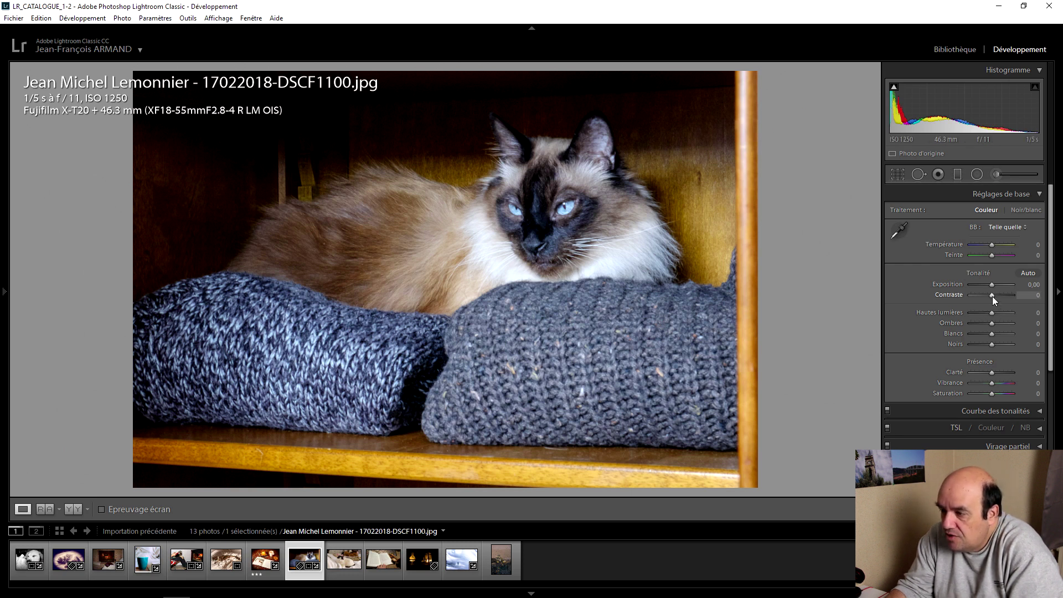
{"action": "scroll", "coordinate": [993, 297], "scroll_direction": "up", "scroll_amount": 1}
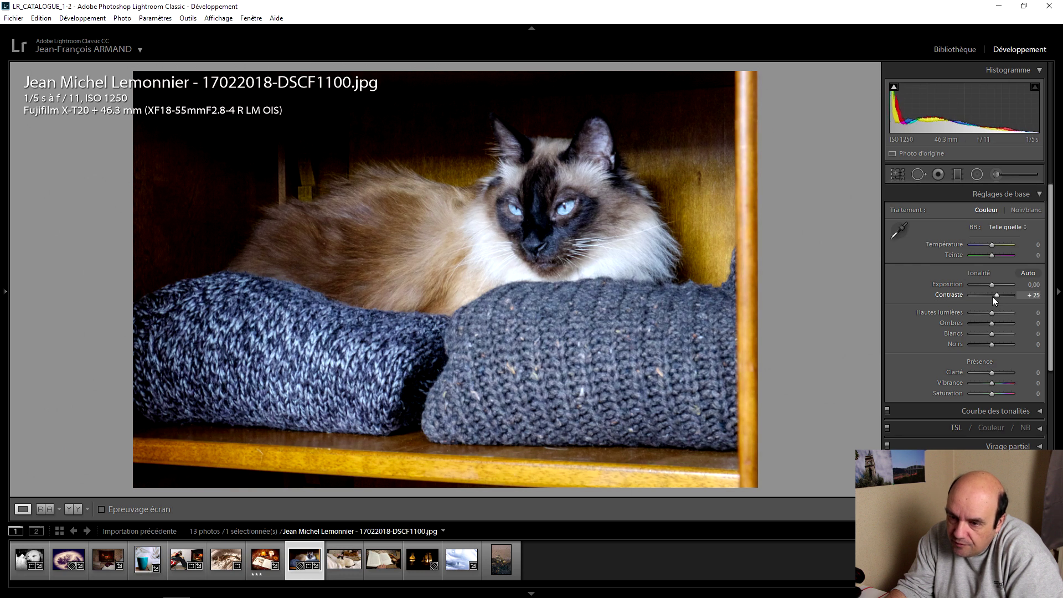
{"action": "left_click", "coordinate": [420, 242]}
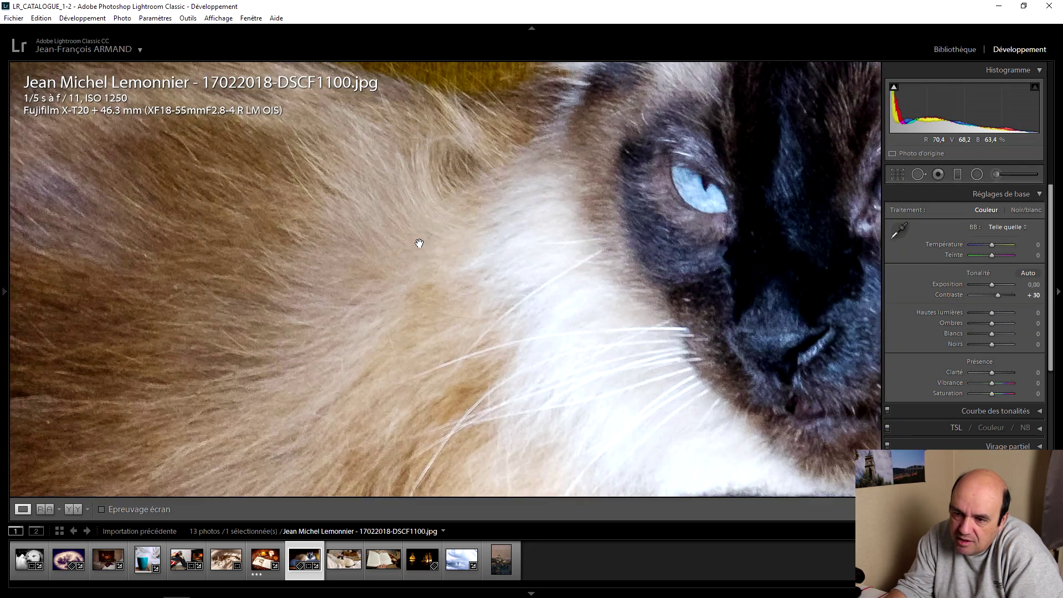
- Set Sharpening Amount to 65 while inspecting the cat's face at 1:1
{"action": "left_click_drag", "start_coordinate": [440, 344], "coordinate": [518, 360]}
{"action": "left_click_drag", "start_coordinate": [450, 306], "coordinate": [411, 206]}
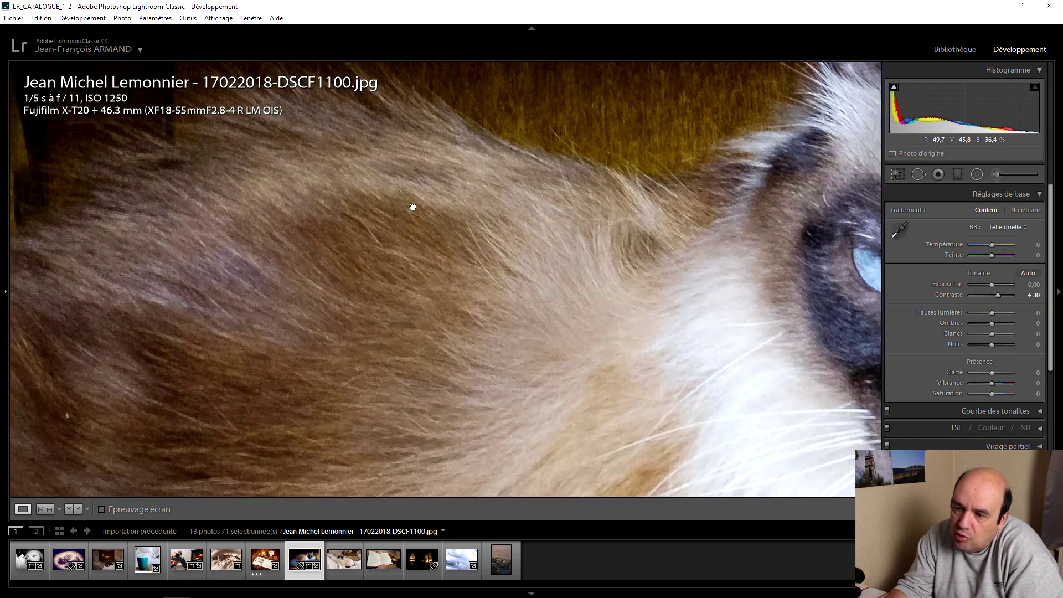
{"action": "left_click_drag", "start_coordinate": [656, 293], "coordinate": [414, 289]}
{"action": "left_click_drag", "start_coordinate": [529, 292], "coordinate": [560, 206]}
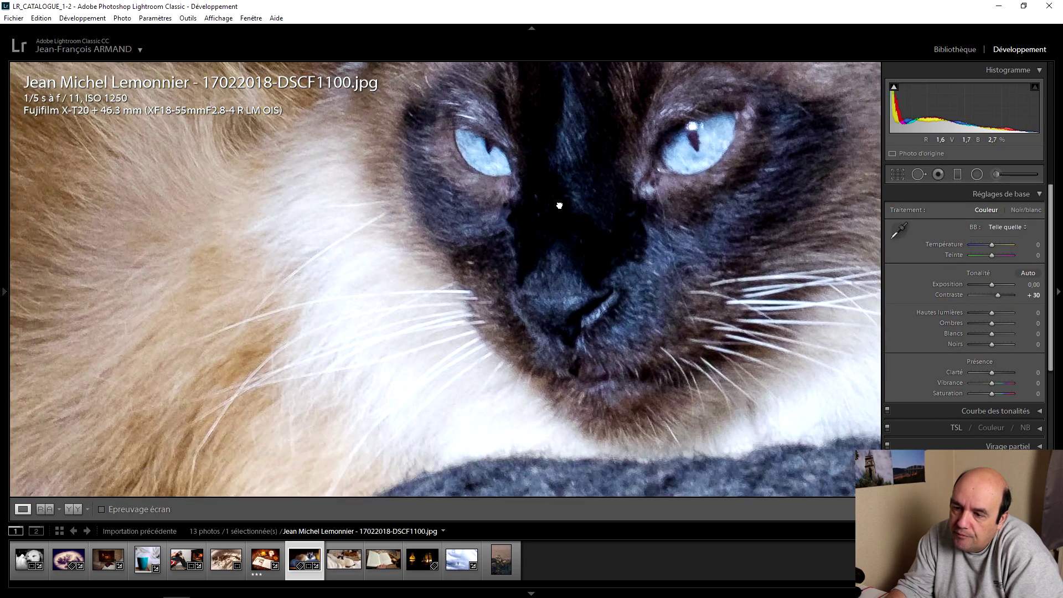
{"action": "left_click_drag", "start_coordinate": [487, 311], "coordinate": [524, 249]}
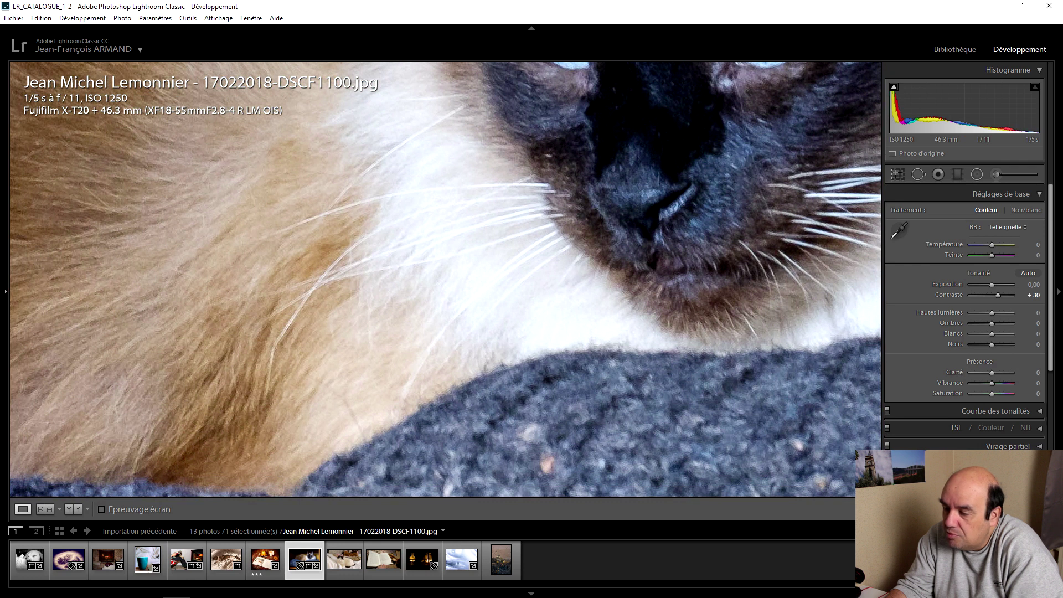
{"action": "scroll", "coordinate": [970, 429], "scroll_direction": "down", "scroll_amount": 5}
{"action": "scroll", "coordinate": [971, 370], "scroll_direction": "up", "scroll_amount": 8}
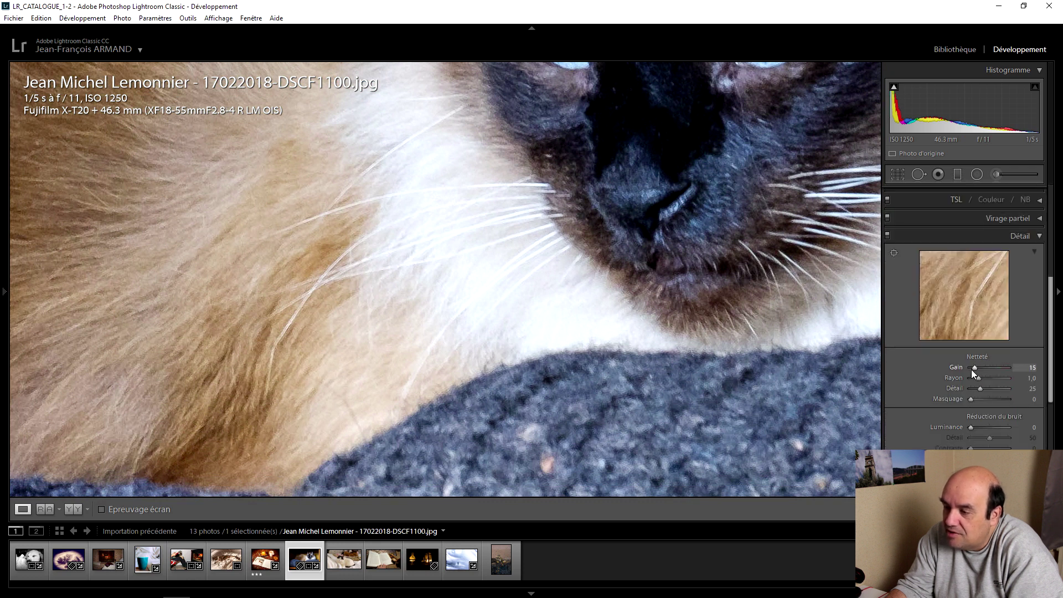
{"action": "scroll", "coordinate": [972, 370], "scroll_direction": "up", "scroll_amount": 1}
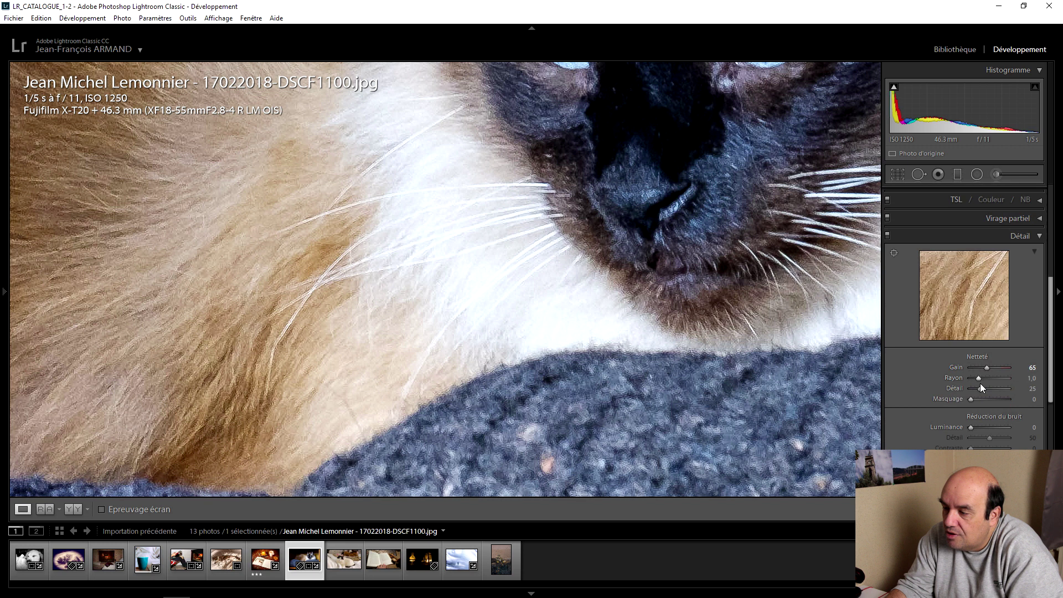
{"action": "left_click", "coordinate": [630, 289]}
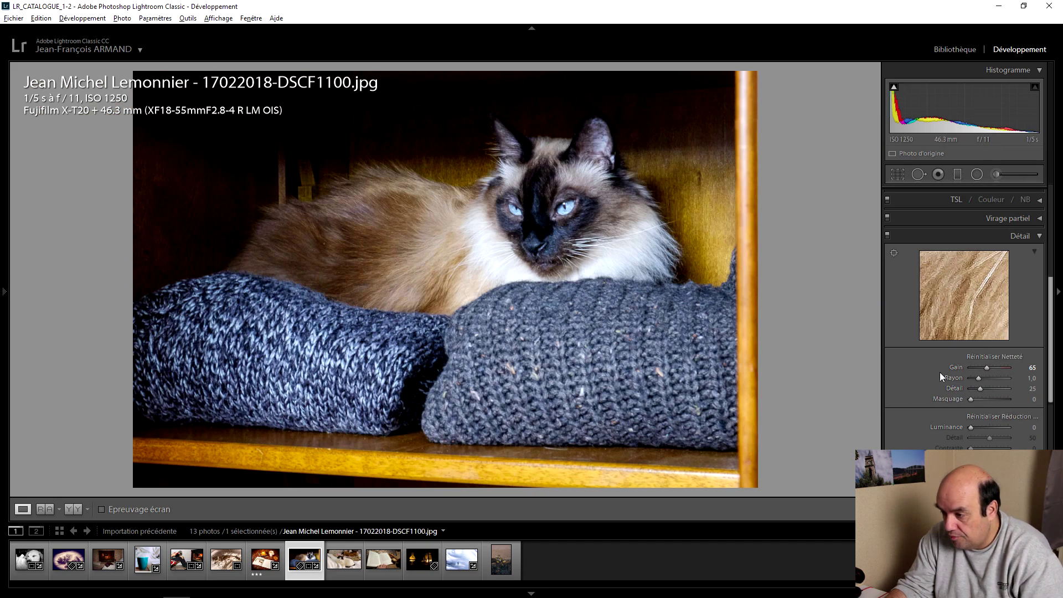
- Raise Sharpening Detail to 99 using the Alt mask preview; try Shadows, then reset them to 0
{"action": "key", "text": "alt"}
{"action": "mouse_move", "coordinate": [981, 389]}
{"action": "left_mouse_down"}
{"action": "mouse_move", "coordinate": [1008, 389]}
{"action": "mouse_move", "coordinate": [989, 400]}
{"action": "mouse_move", "coordinate": [1003, 401]}
{"action": "left_mouse_up"}
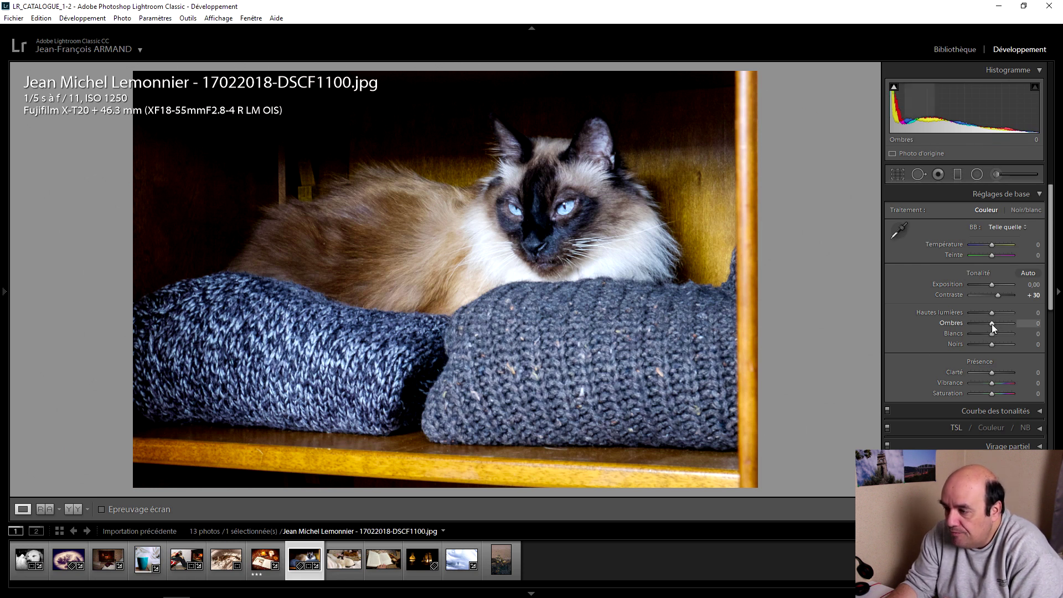
{"action": "mouse_move", "coordinate": [992, 324]}
{"action": "left_mouse_down"}
{"action": "mouse_move", "coordinate": [1022, 330]}
{"action": "mouse_move", "coordinate": [1005, 329]}
{"action": "left_mouse_up"}
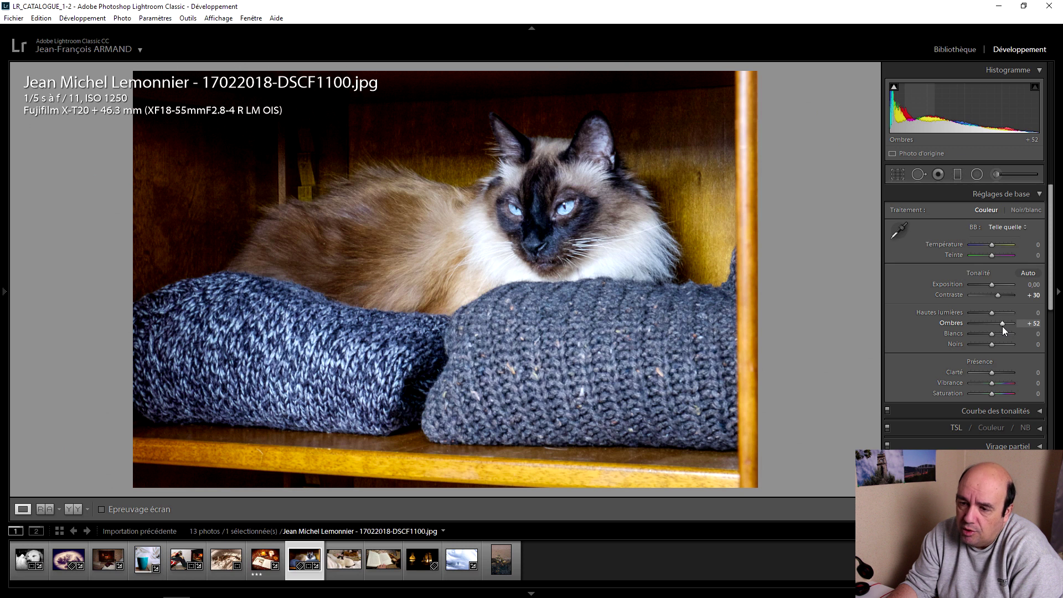
{"action": "double_click", "coordinate": [1002, 326]}
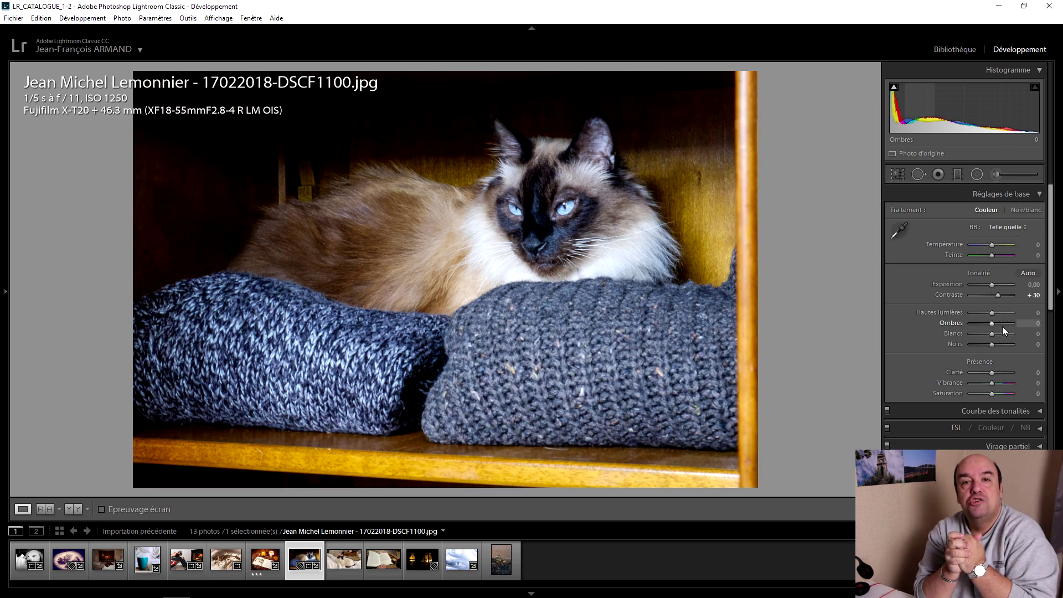
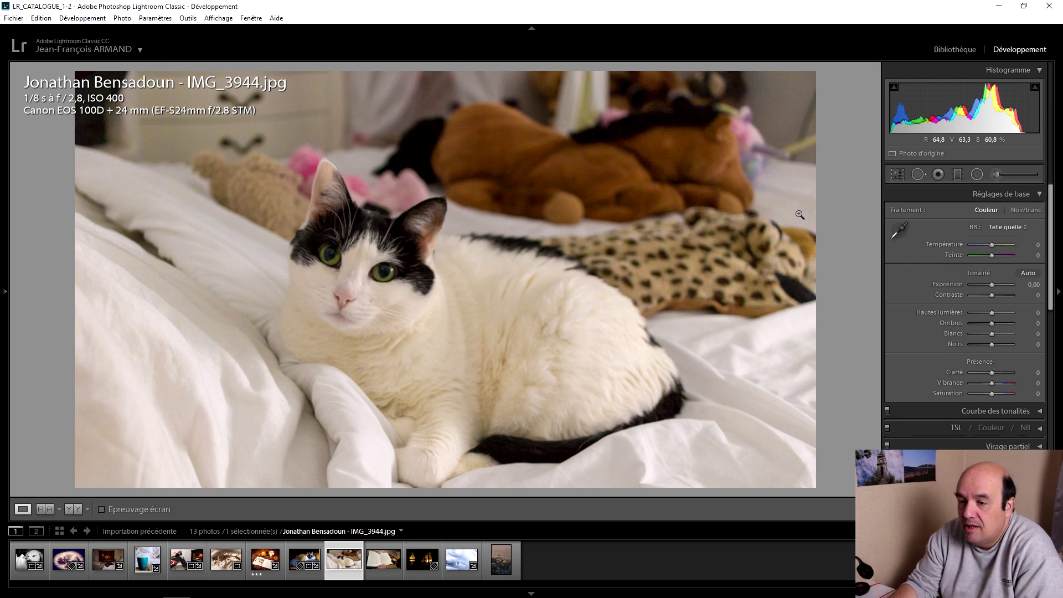
- Unlock the crop aspect and trim the left side off the cat photo
{"action": "left_click", "coordinate": [896, 175]}
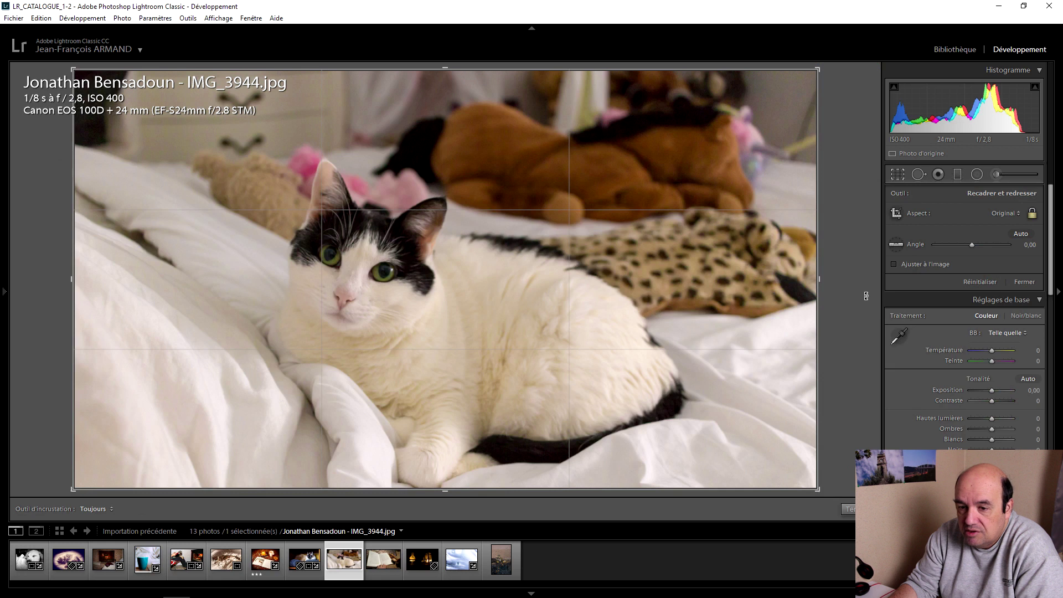
{"action": "left_click", "coordinate": [1033, 214]}
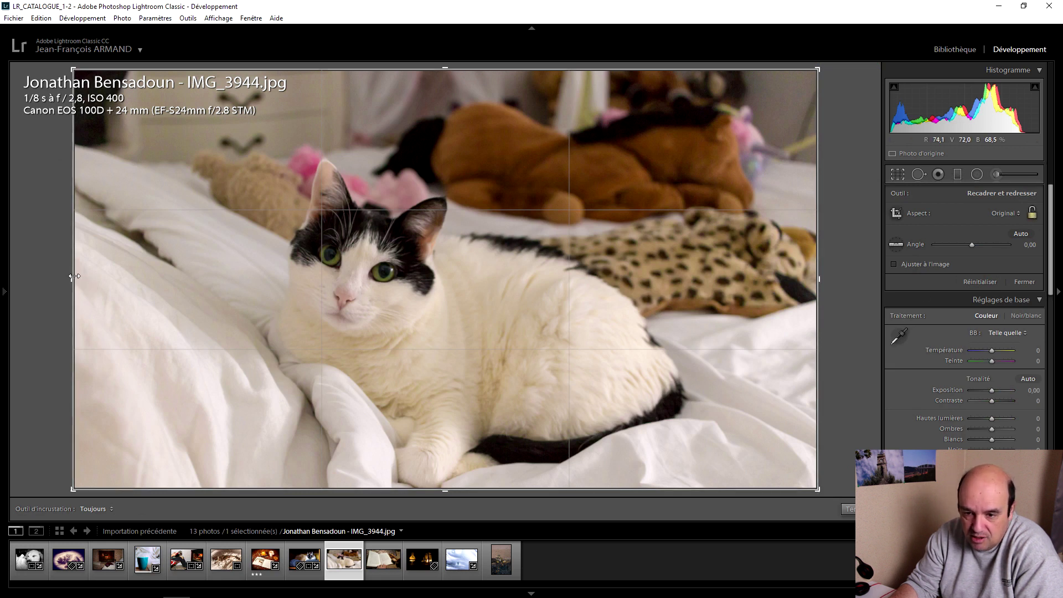
{"action": "left_click_drag", "start_coordinate": [74, 276], "coordinate": [121, 275]}
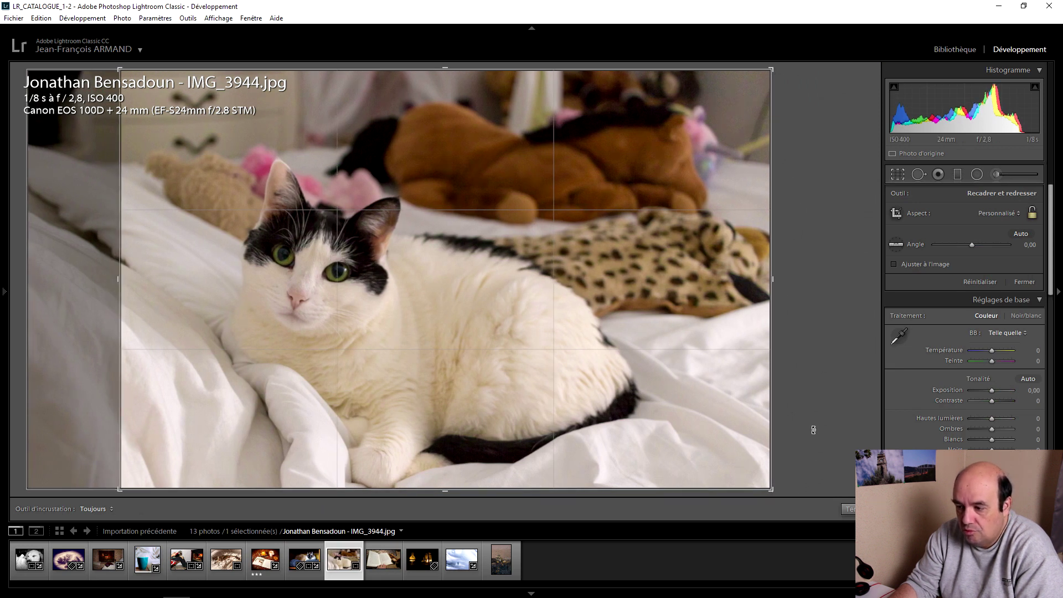
{"action": "key", "text": "Return"}
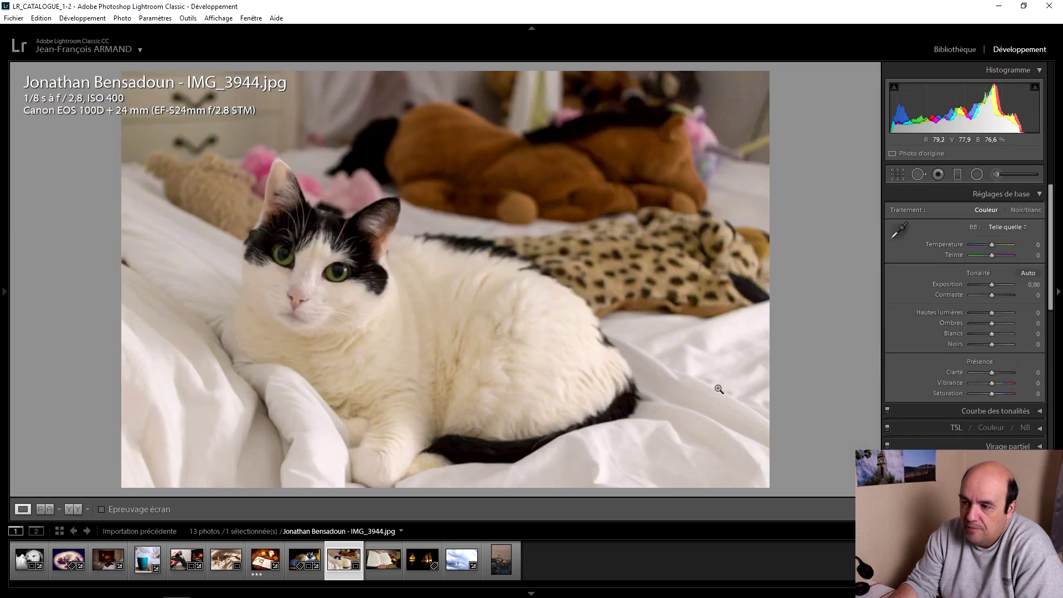
- Try a 2 x 3 crop with a slight tilt, then reset to the original framing
{"action": "left_click", "coordinate": [897, 174]}
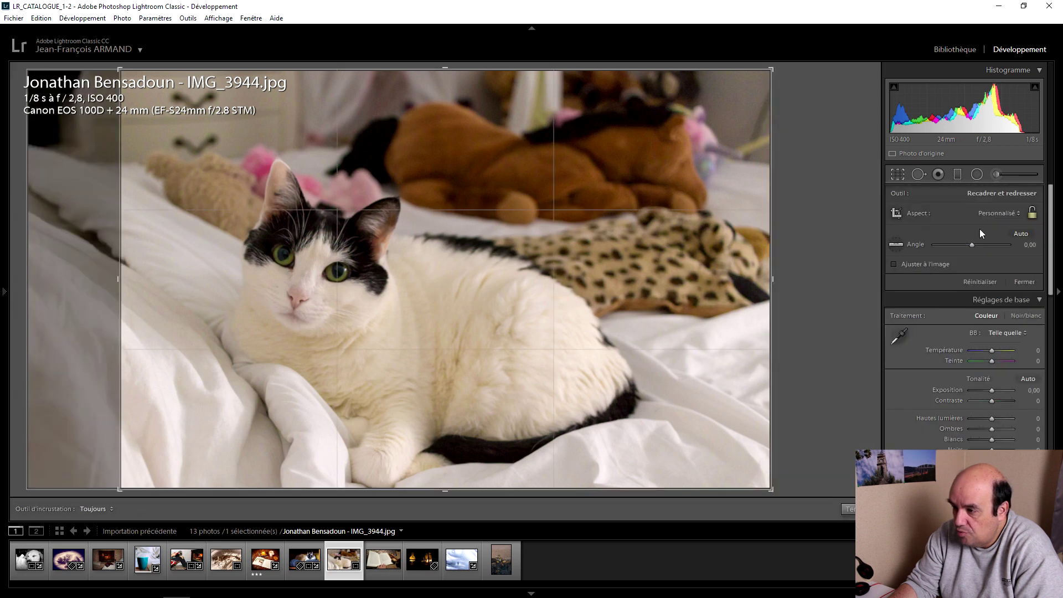
{"action": "left_click", "coordinate": [999, 214]}
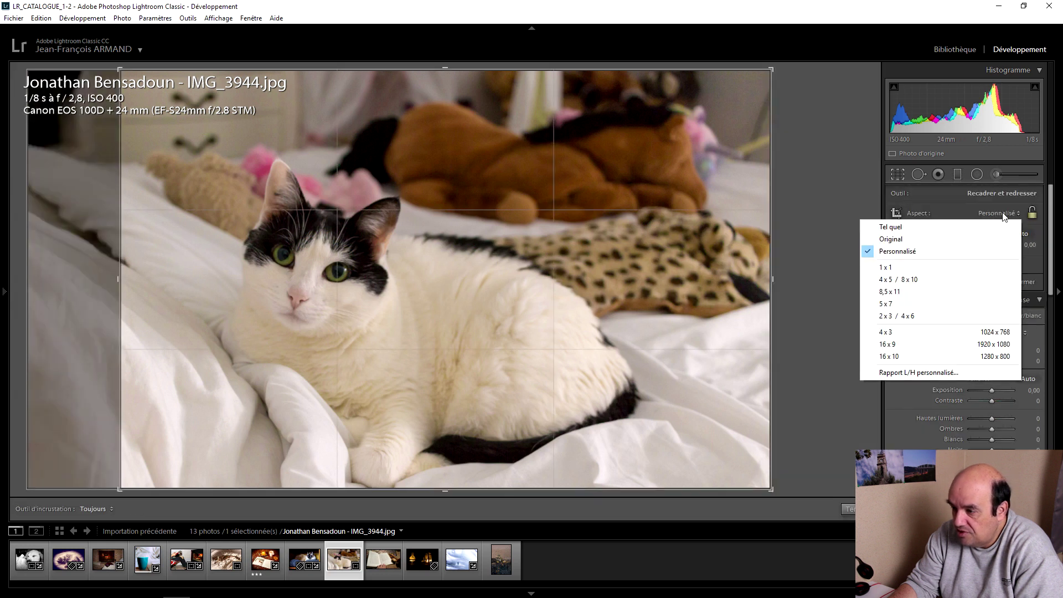
{"action": "left_click", "coordinate": [900, 317]}
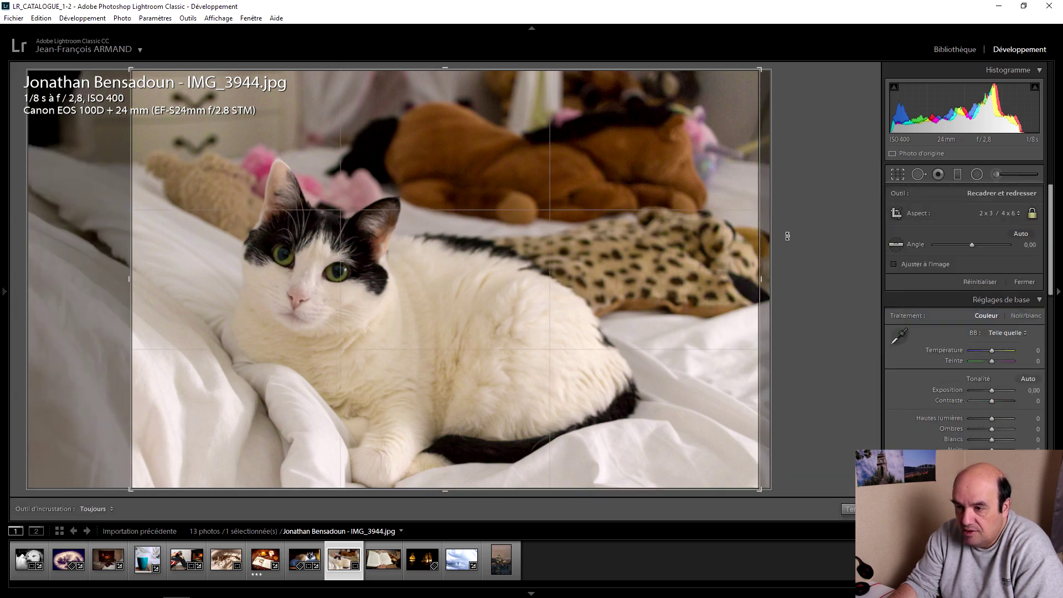
{"action": "left_click_drag", "start_coordinate": [766, 72], "coordinate": [777, 83]}
{"action": "right_click", "coordinate": [779, 84]}
{"action": "left_click", "coordinate": [800, 88]}
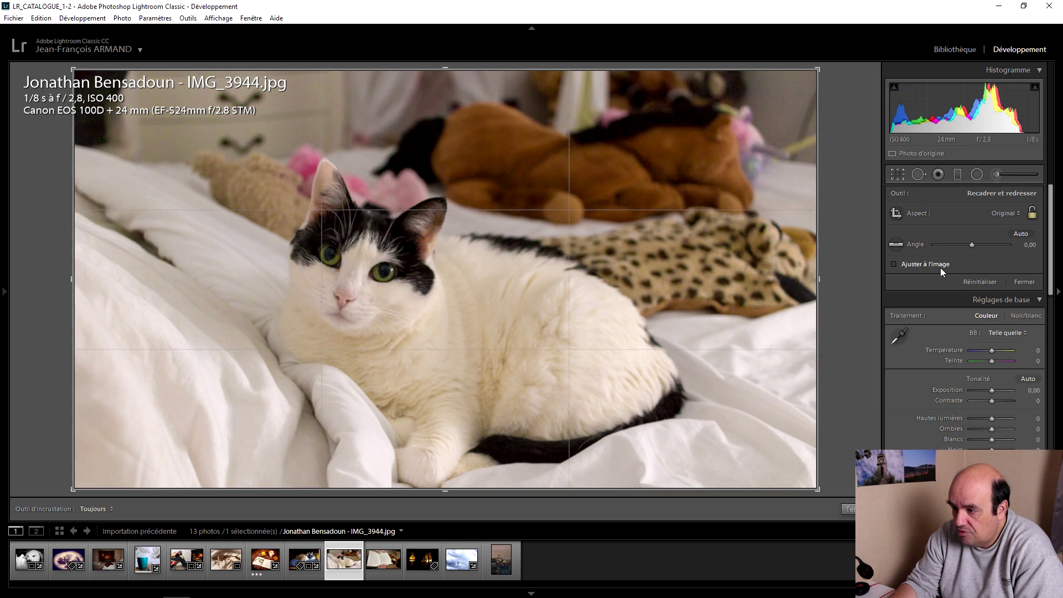
- Crop the cat photo to 2 x 3, shrinking from the top-right corner and centring the cat
{"action": "left_click", "coordinate": [1005, 213]}
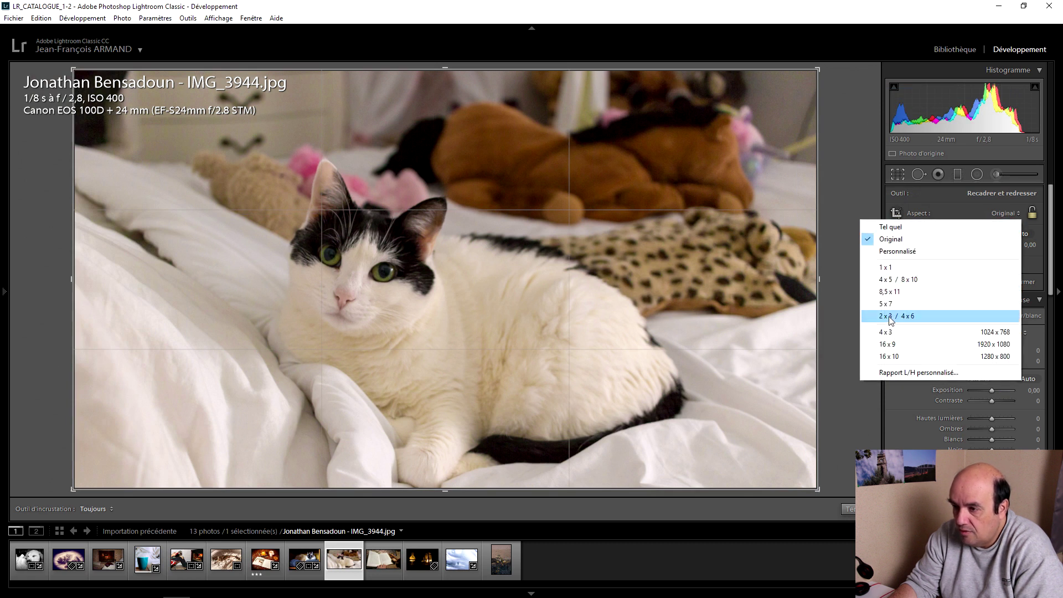
{"action": "left_click", "coordinate": [897, 316]}
{"action": "left_click_drag", "start_coordinate": [758, 71], "coordinate": [750, 83]}
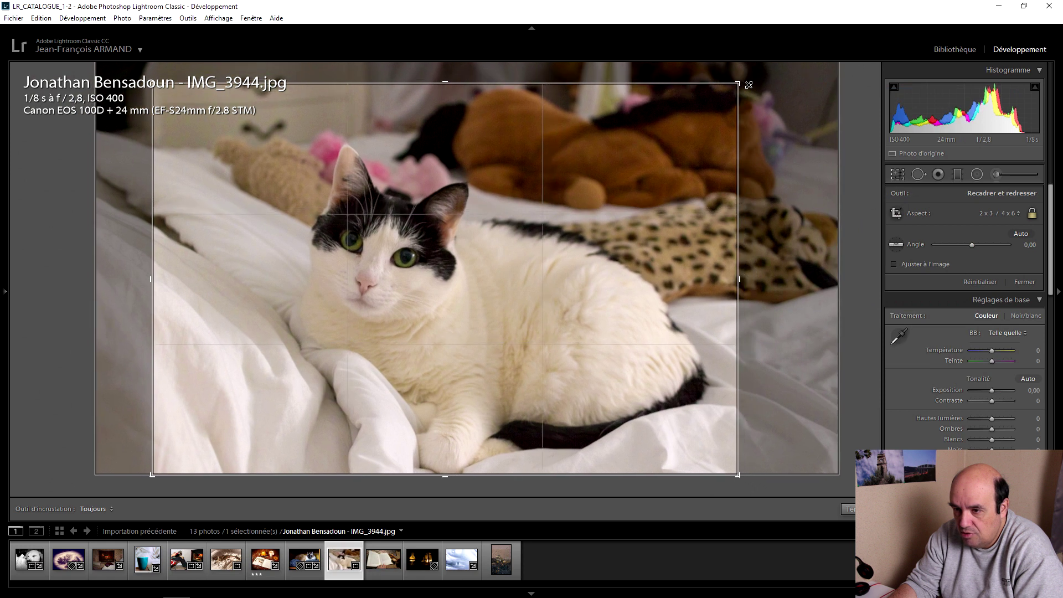
{"action": "left_click_drag", "start_coordinate": [669, 161], "coordinate": [627, 166]}
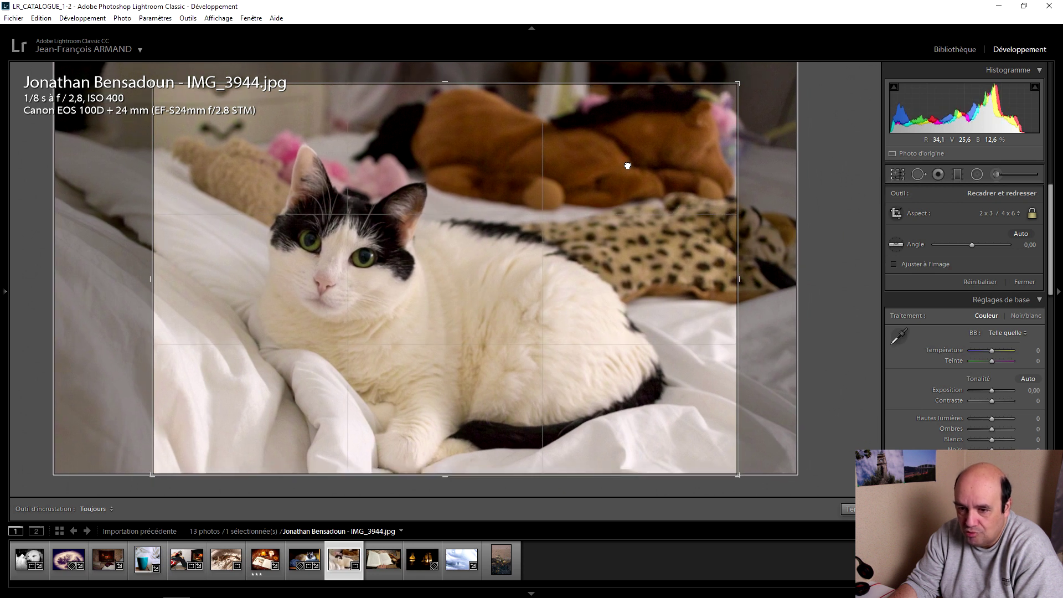
{"action": "left_click_drag", "start_coordinate": [628, 166], "coordinate": [627, 165]}
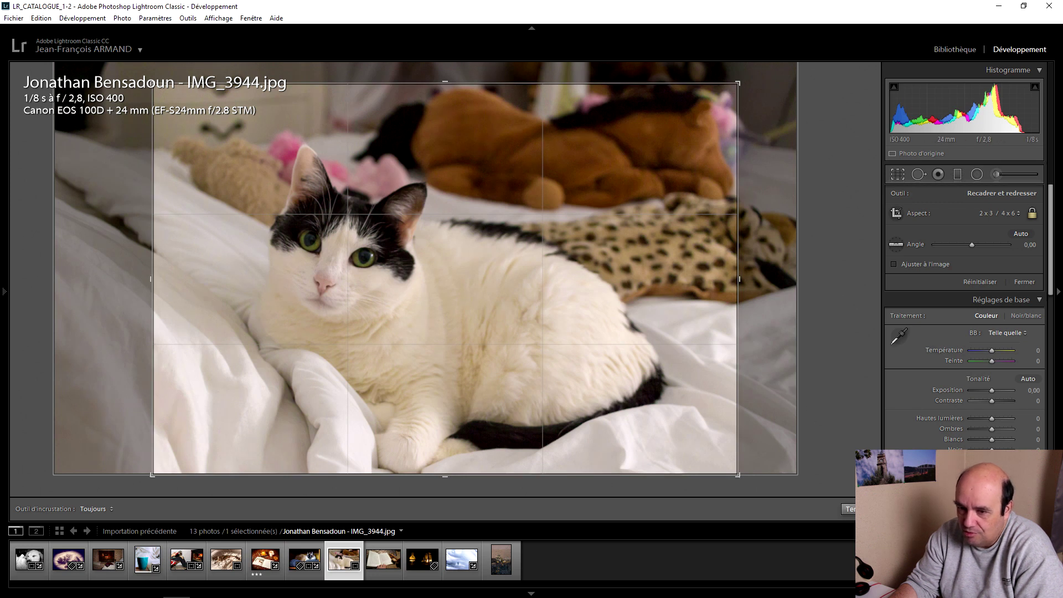
{"action": "key", "text": "r"}
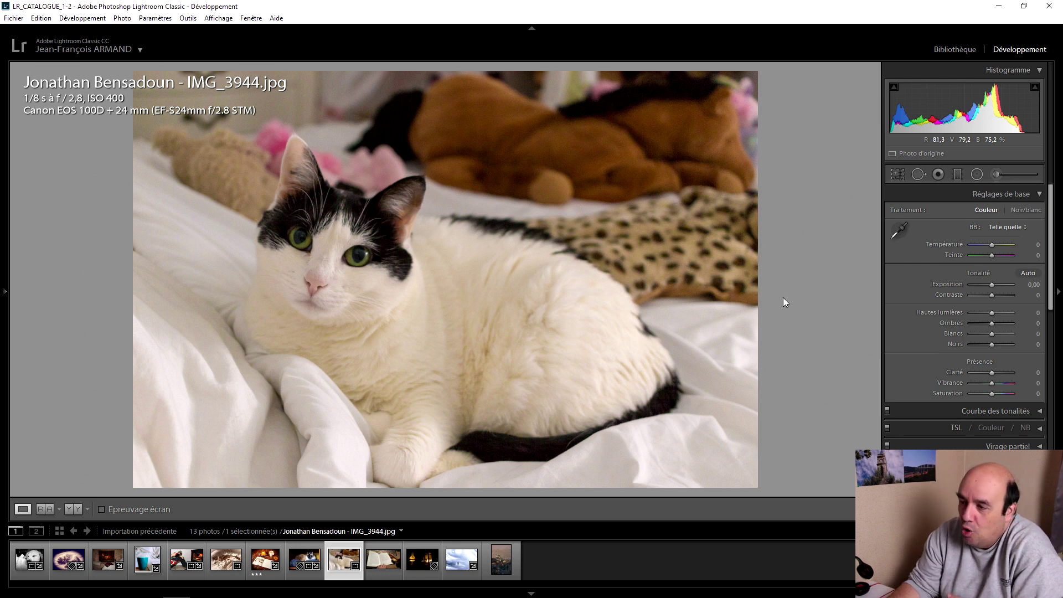
{"action": "left_click", "coordinate": [898, 229]}
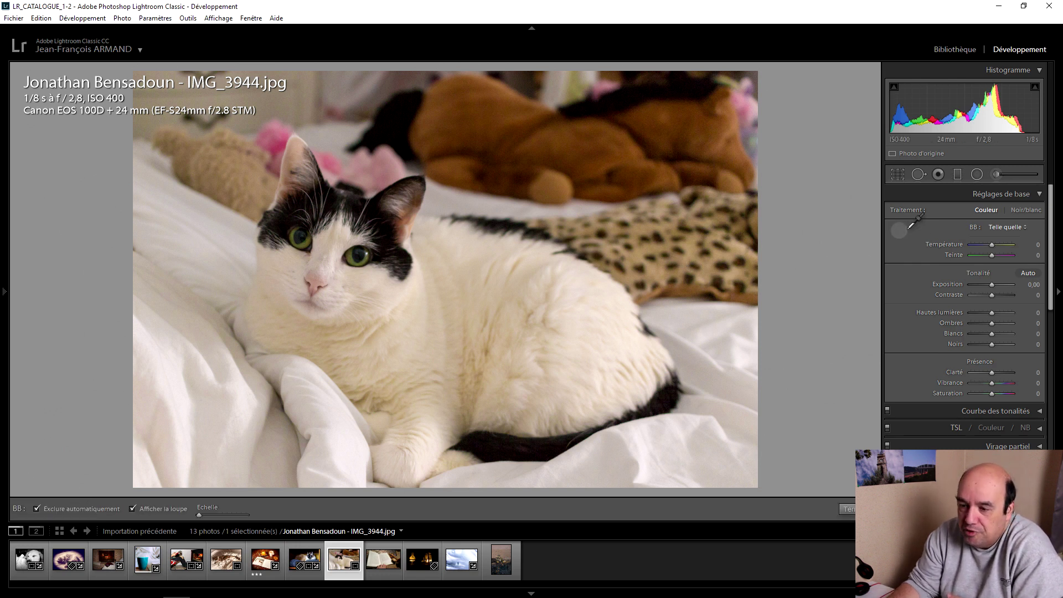
{"action": "left_click", "coordinate": [577, 324]}
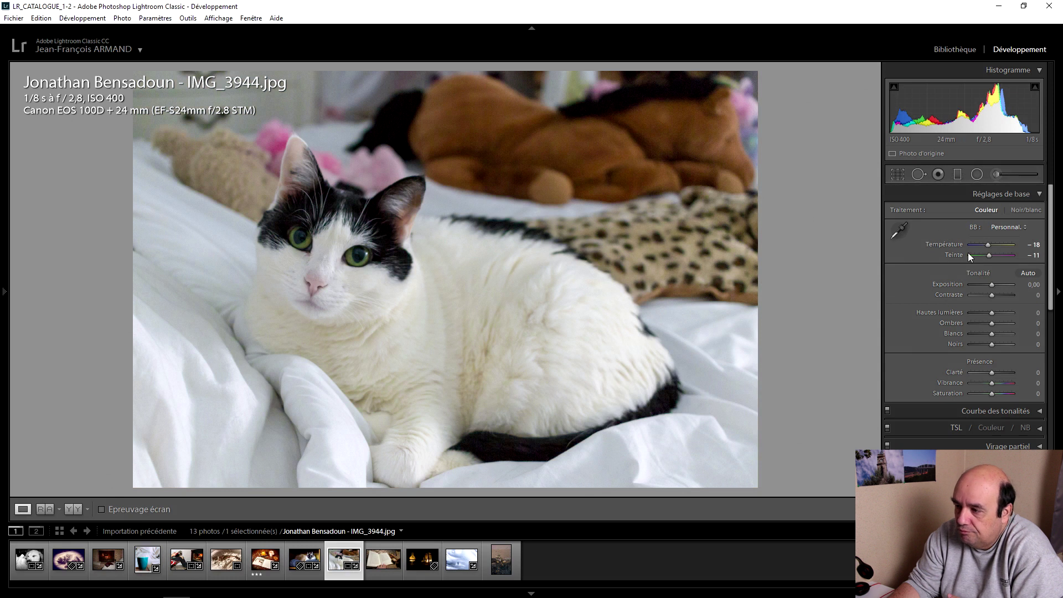
{"action": "left_click", "coordinate": [1010, 227]}
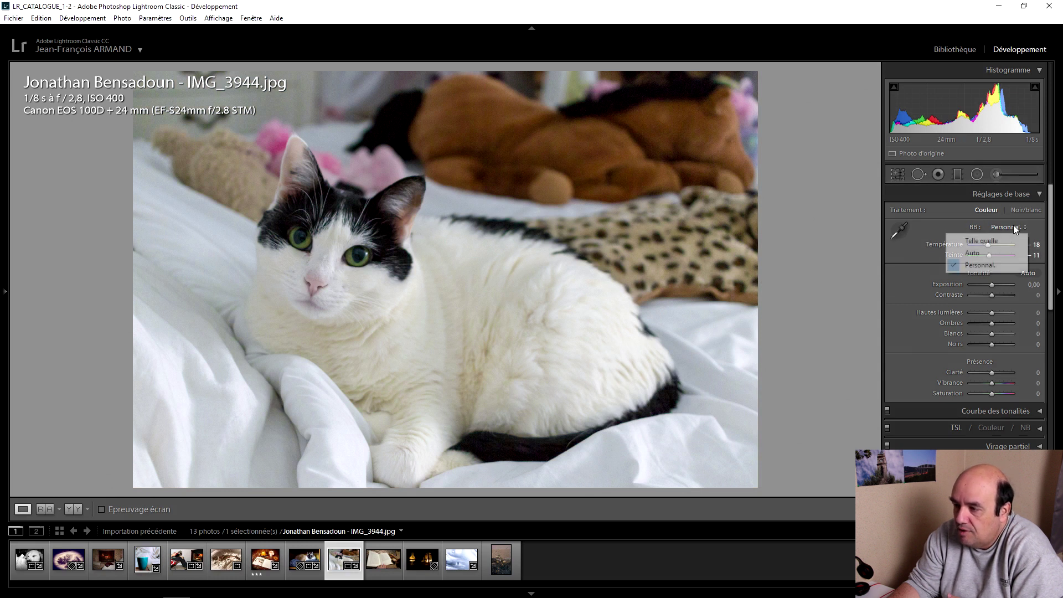
{"action": "left_click", "coordinate": [983, 241]}
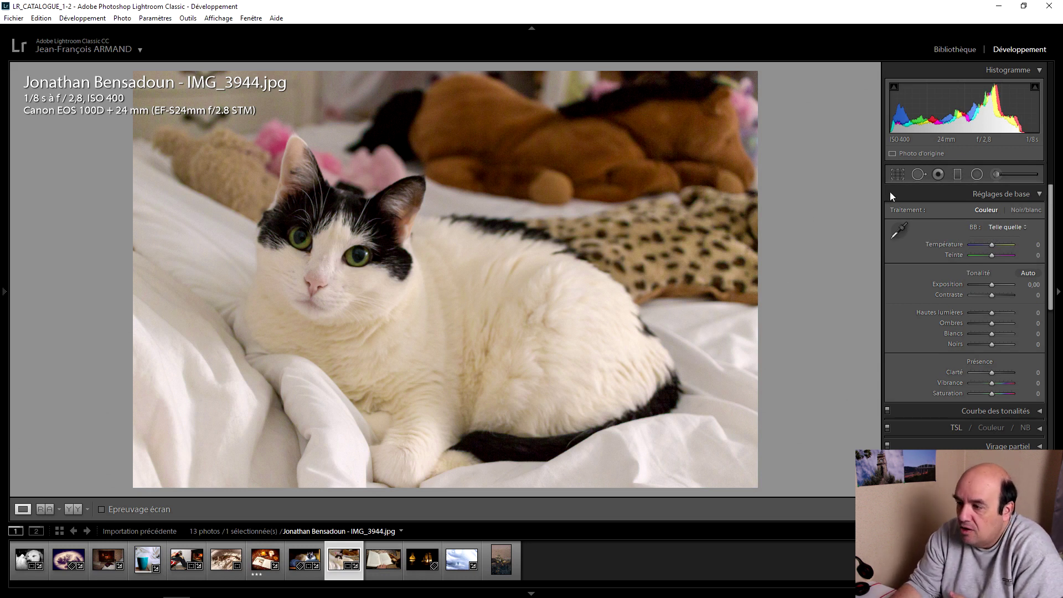
- Draw a trial radial filter around the cat's right eye, then zoom to full size on the eye
{"action": "left_click", "coordinate": [977, 174]}
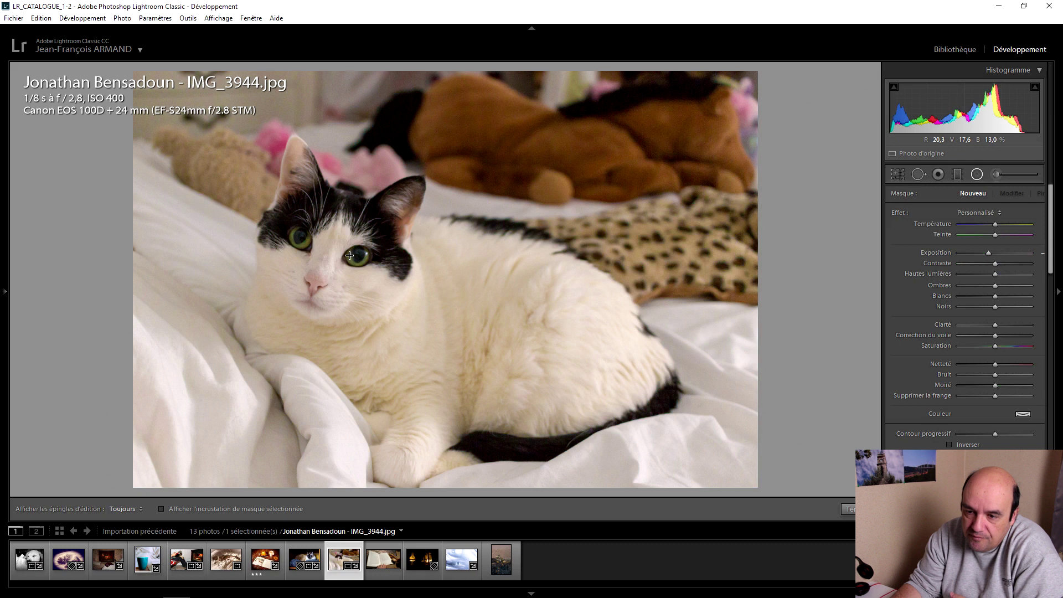
{"action": "left_click_drag", "start_coordinate": [355, 254], "coordinate": [370, 264]}
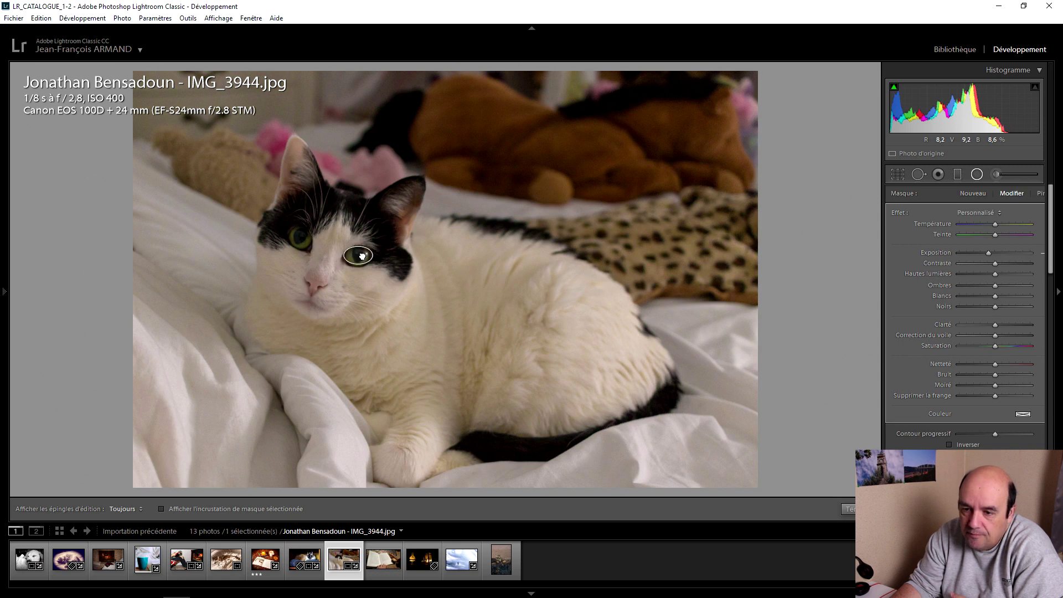
{"action": "key", "text": "shift+m"}
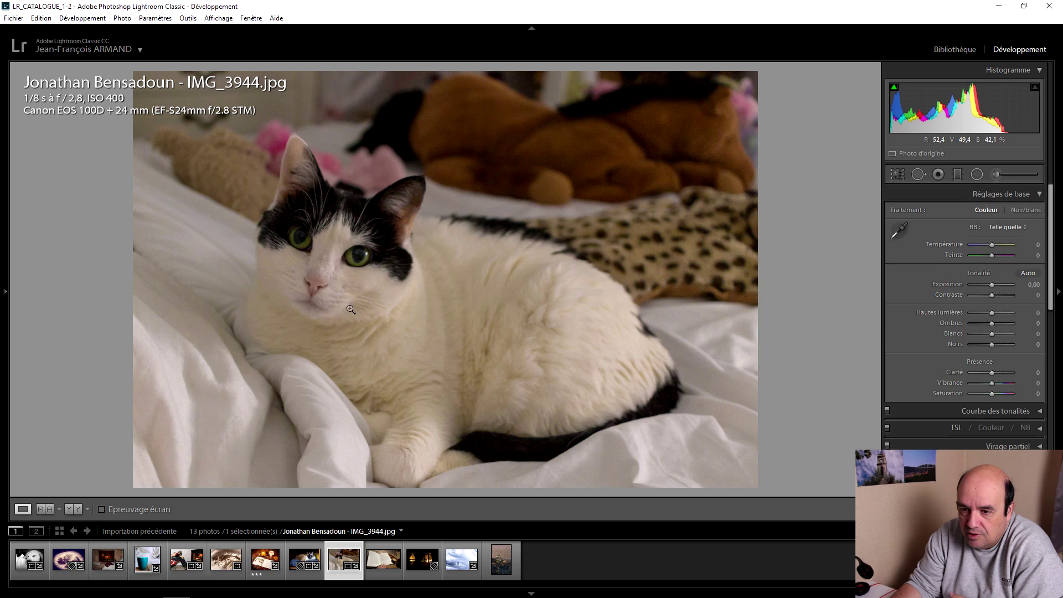
{"action": "left_click", "coordinate": [396, 252]}
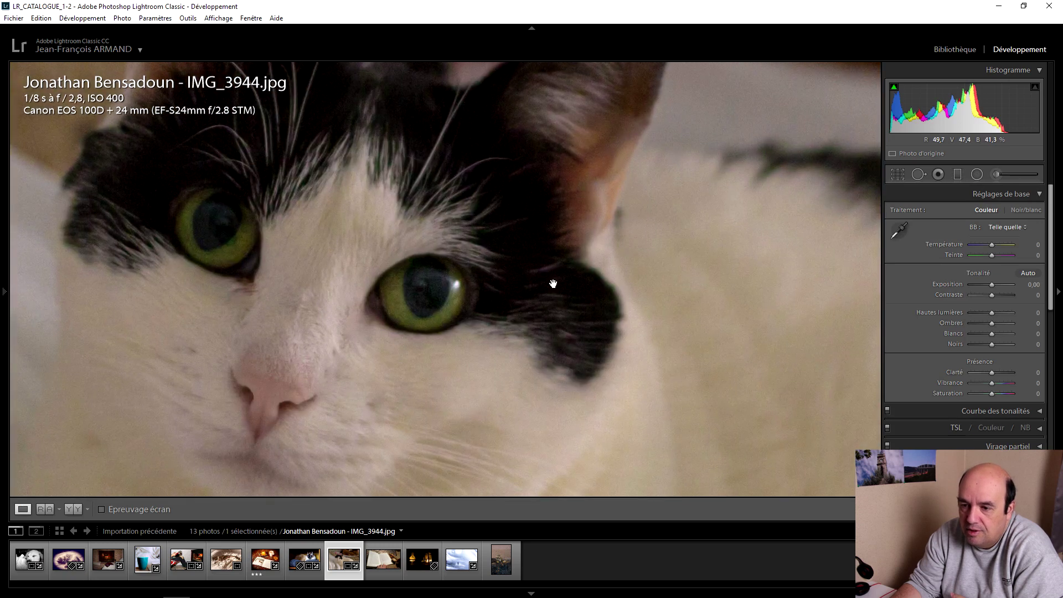
- Add a radial filter on the eye with the iris enhancement preset, slightly higher exposure, enlarged ellipse
{"action": "left_click", "coordinate": [974, 175]}
{"action": "left_click_drag", "start_coordinate": [426, 294], "coordinate": [480, 324]}
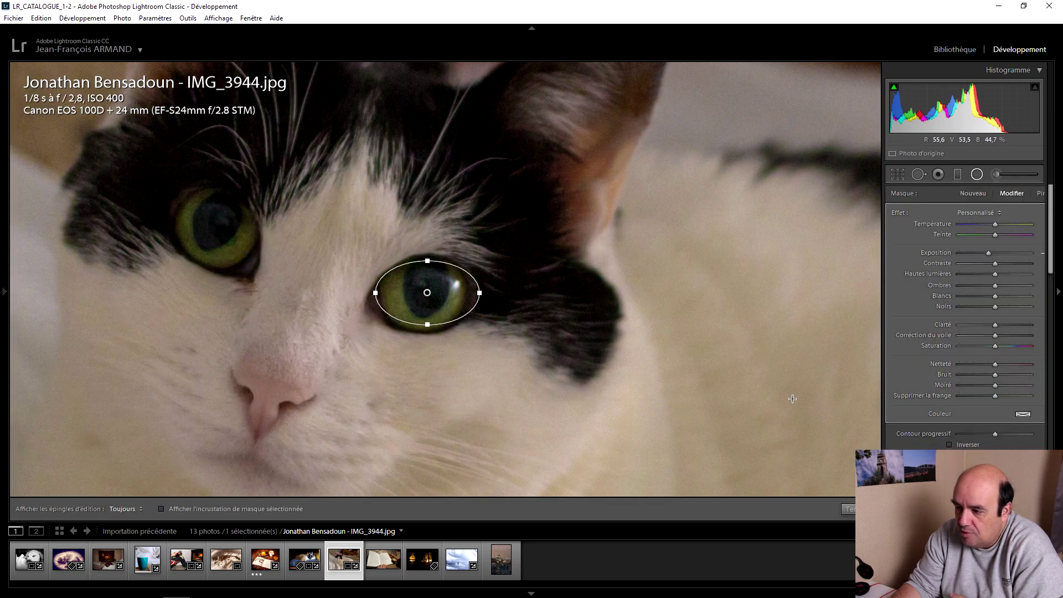
{"action": "left_click", "coordinate": [950, 445]}
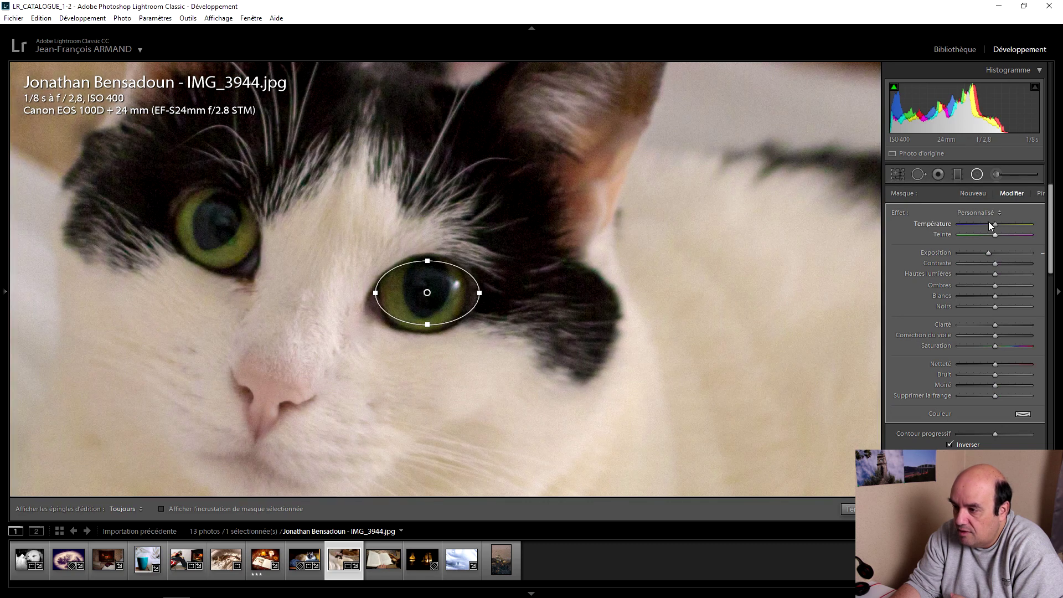
{"action": "left_click", "coordinate": [979, 213]}
{"action": "left_click", "coordinate": [831, 490]}
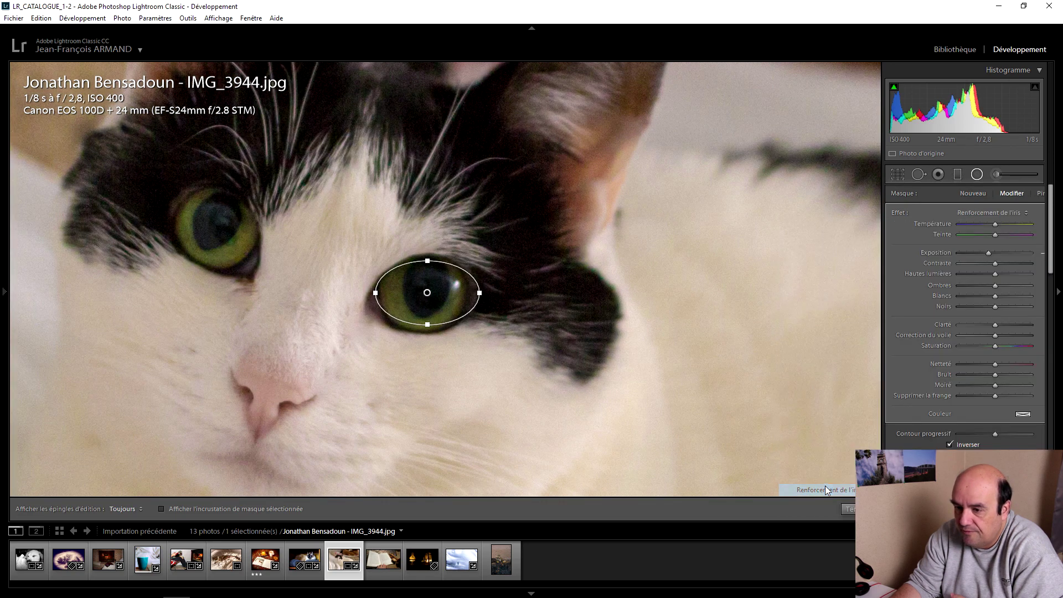
{"action": "left_click", "coordinate": [1001, 253]}
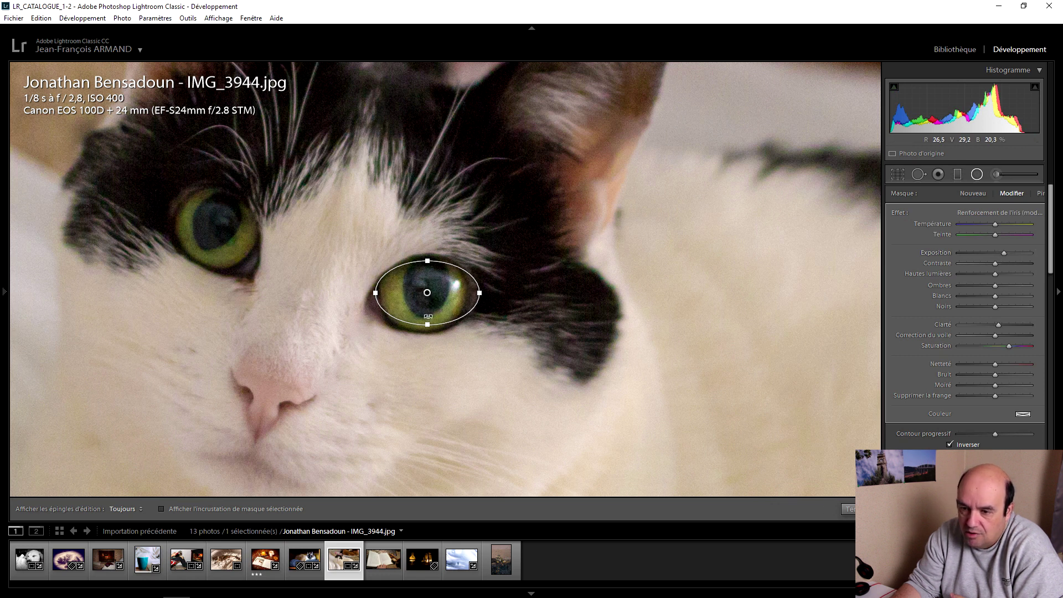
{"action": "left_click_drag", "start_coordinate": [428, 325], "coordinate": [431, 337]}
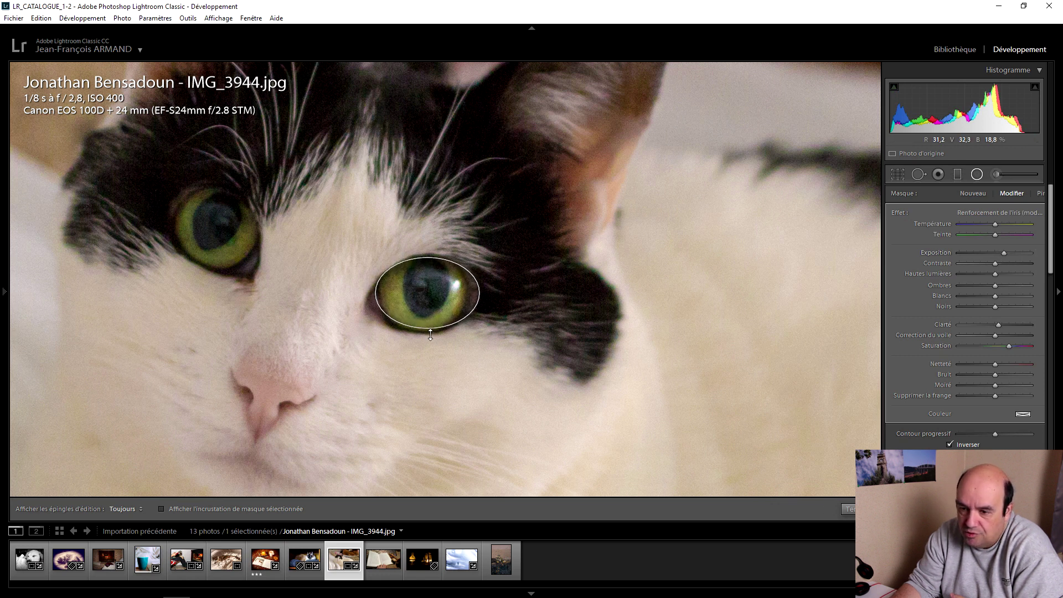
- Duplicate the eye adjustment and move the copy onto the cat's other eye
{"action": "right_click", "coordinate": [429, 294]}
{"action": "left_click", "coordinate": [443, 301]}
{"action": "mouse_move", "coordinate": [318, 262]}
{"action": "left_mouse_down"}
{"action": "mouse_move", "coordinate": [233, 228]}
{"action": "mouse_move", "coordinate": [261, 252]}
{"action": "mouse_move", "coordinate": [259, 244]}
{"action": "left_mouse_up"}
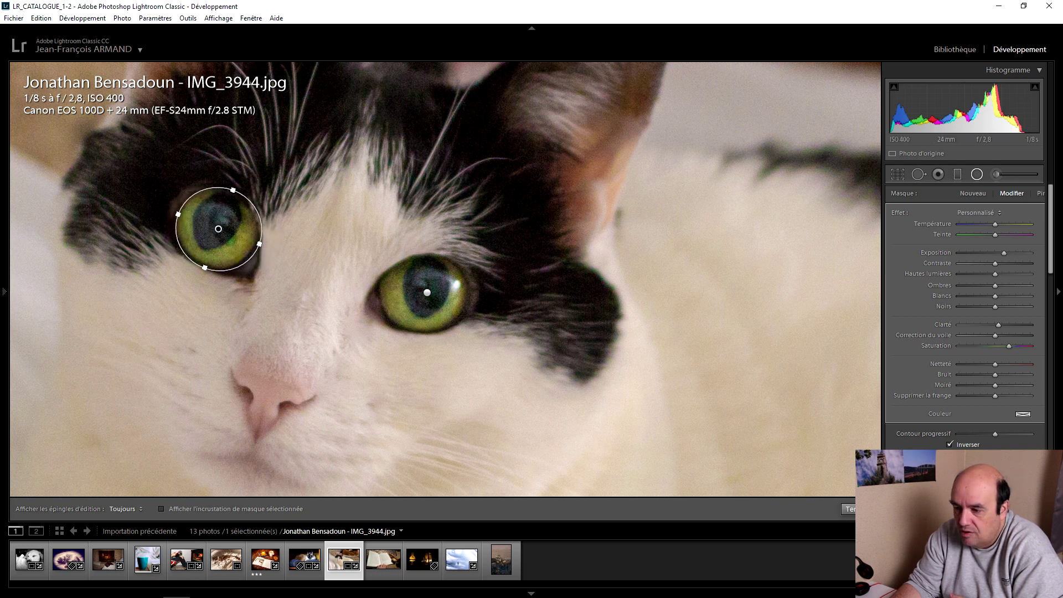
{"action": "key", "text": "shift+m"}
{"action": "key", "text": "z"}
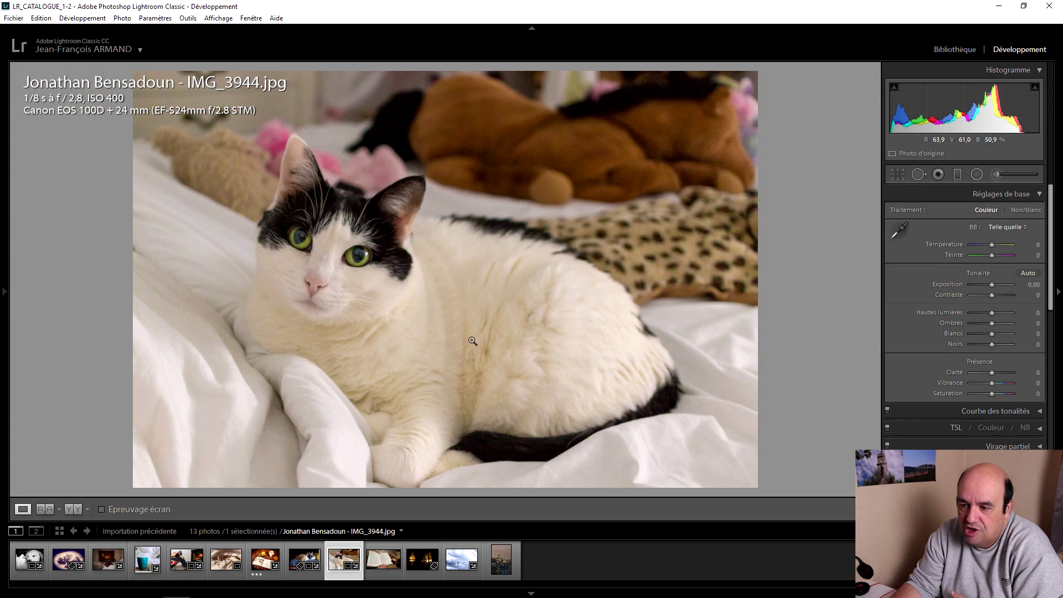
{"action": "left_click", "coordinate": [892, 410]}
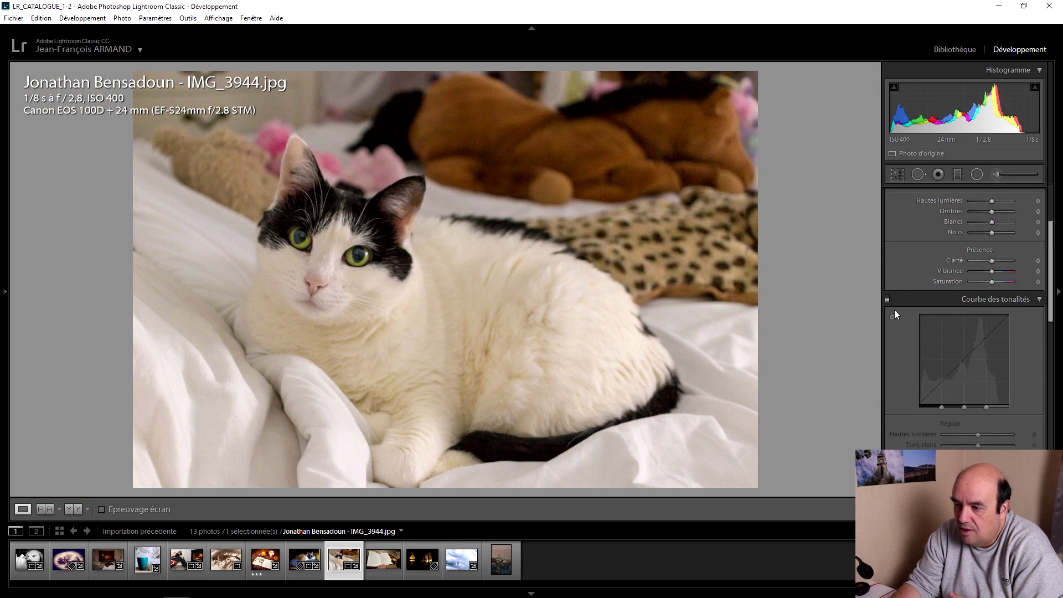
{"action": "left_click", "coordinate": [908, 299]}
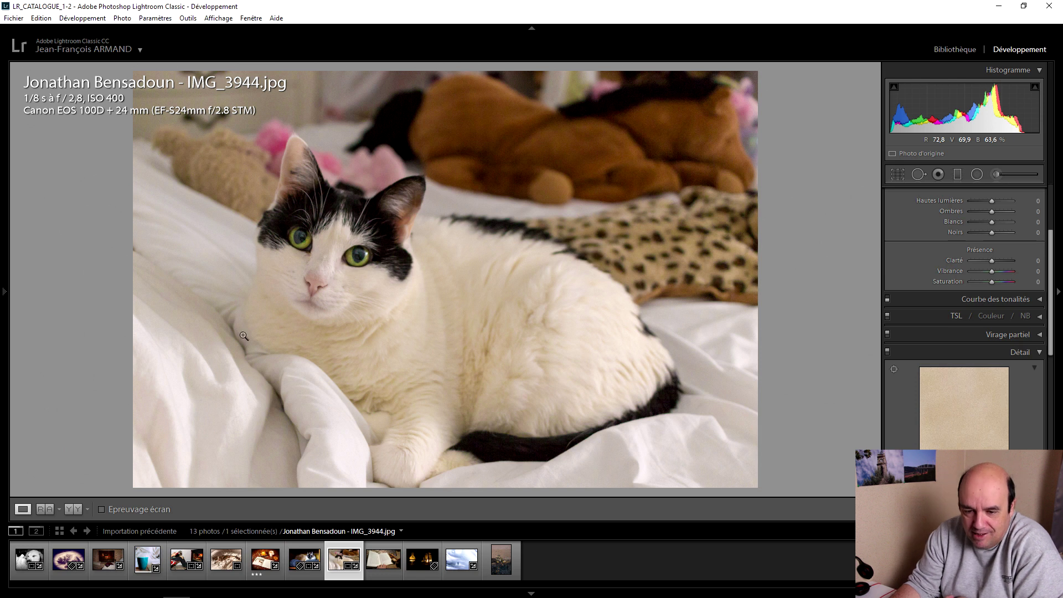
- Compare the cat photo before and after in a left/right split, then return to Loupe view
{"action": "left_click", "coordinate": [70, 510]}
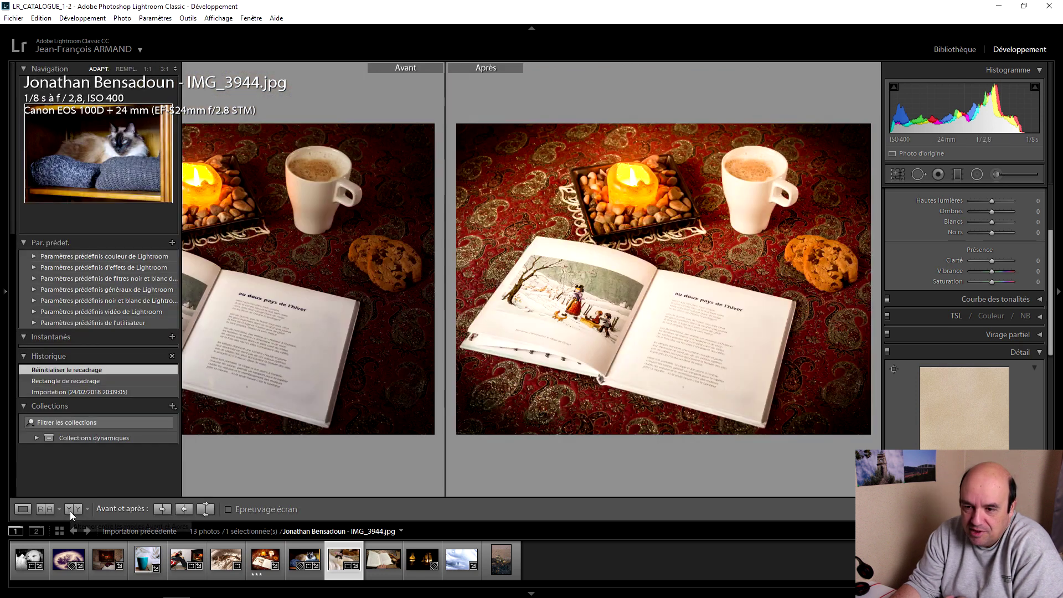
{"action": "left_click", "coordinate": [70, 512]}
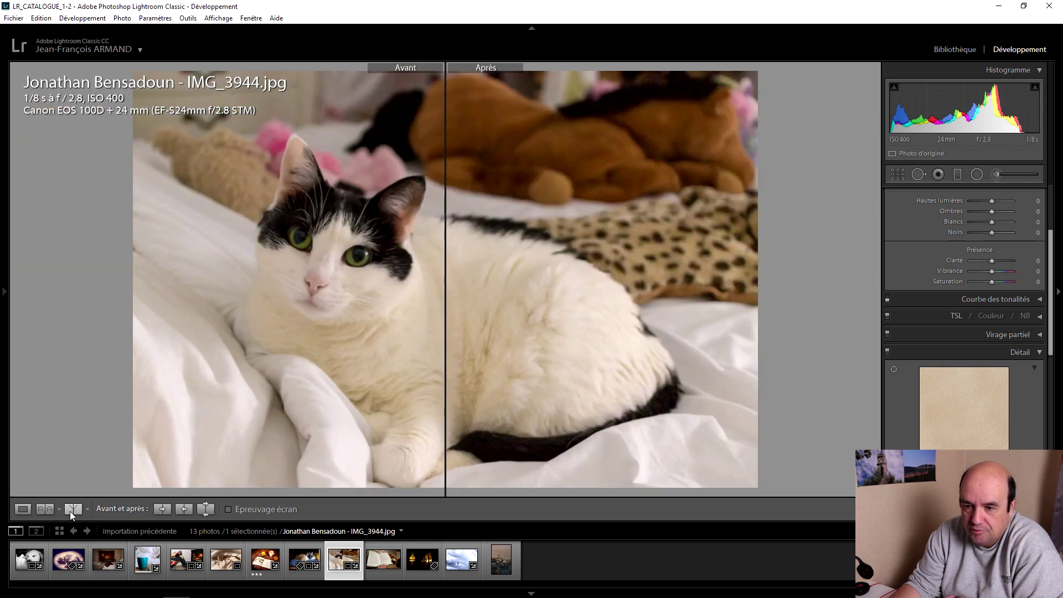
{"action": "left_click", "coordinate": [70, 512]}
{"action": "left_click", "coordinate": [87, 509]}
{"action": "left_click", "coordinate": [108, 521]}
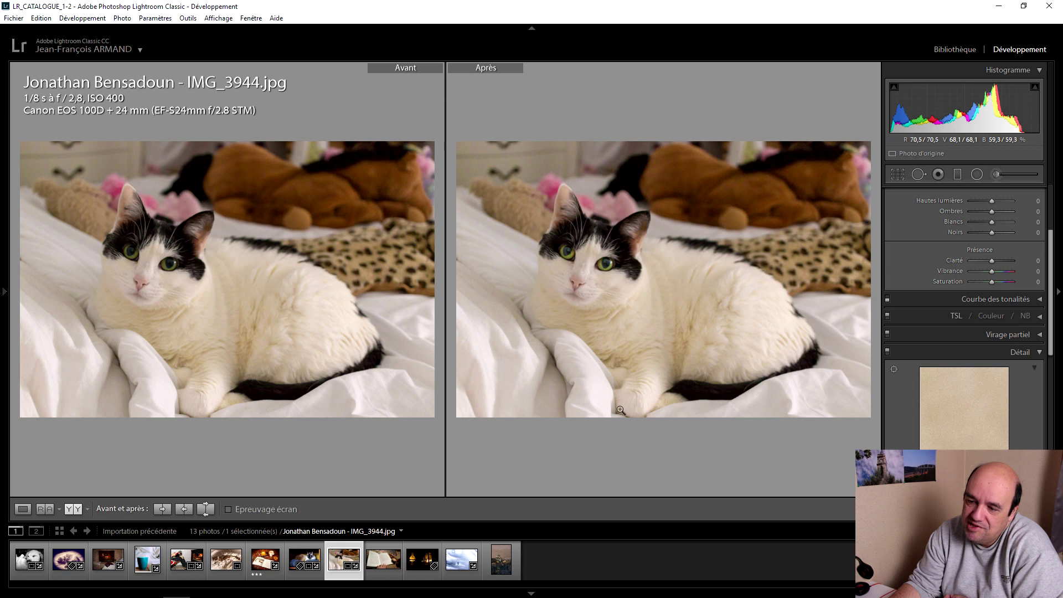
{"action": "left_click", "coordinate": [24, 510]}
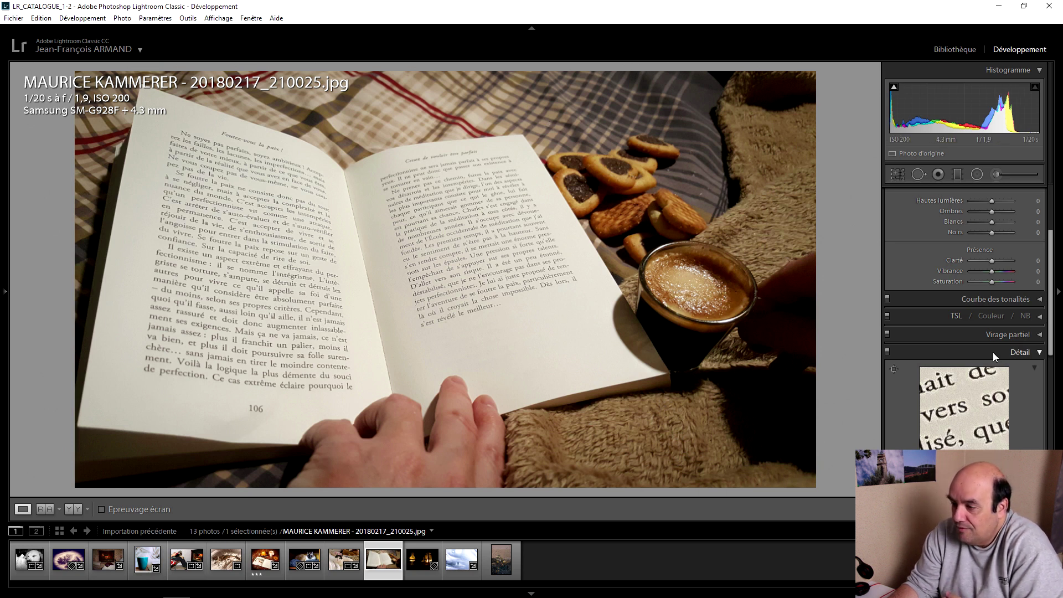
- Warm the book photo's temperature to +10 and raise its contrast to about +28
{"action": "left_click", "coordinate": [1039, 354]}
{"action": "scroll", "coordinate": [941, 260], "scroll_direction": "up", "scroll_amount": 3}
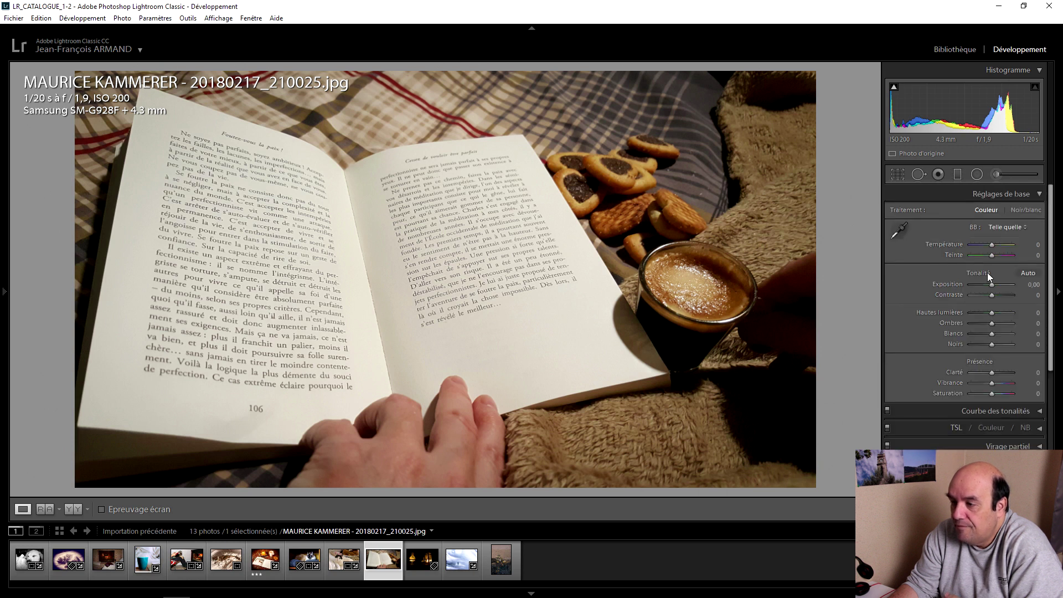
{"action": "key", "text": "Up"}
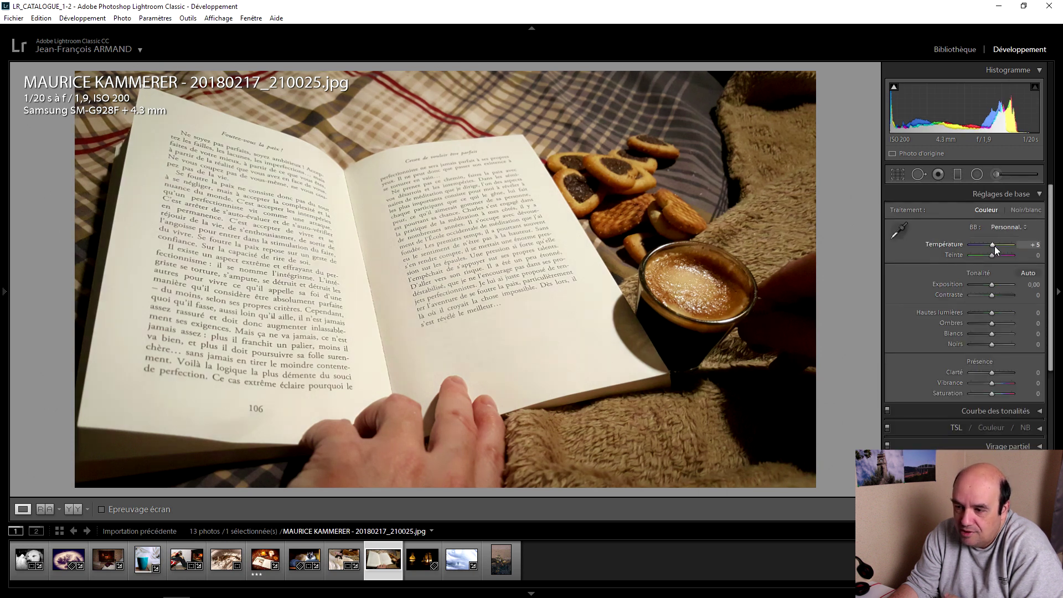
{"action": "key", "text": "Up"}
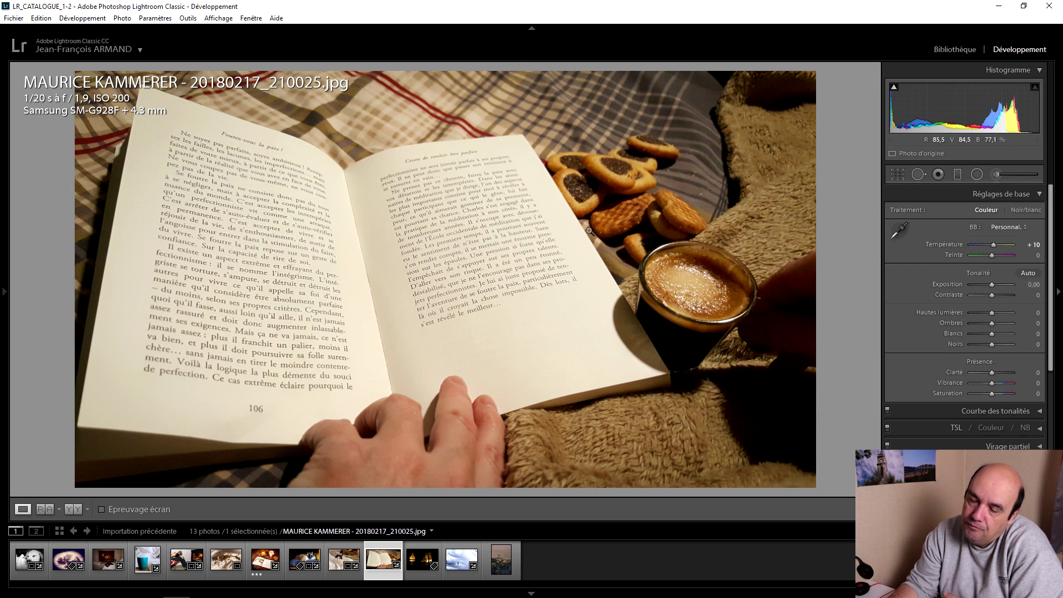
{"action": "left_click_drag", "start_coordinate": [993, 296], "coordinate": [988, 287]}
- Raise exposure to +0.30 and set the post-crop vignette amount to -45
{"action": "key", "text": "Up"}
{"action": "key", "text": "Up"}
{"action": "scroll", "coordinate": [933, 367], "scroll_direction": "down", "scroll_amount": 2}
{"action": "left_click", "coordinate": [932, 367]}
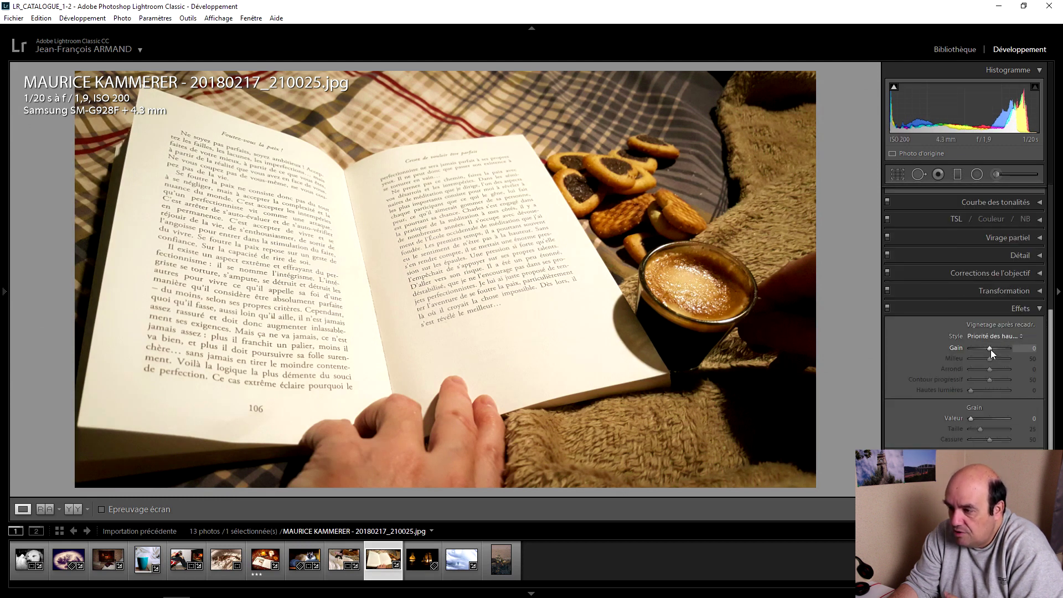
{"action": "key", "text": "Down"}
{"action": "key", "text": "Down"}
{"action": "key", "text": "Down"}
{"action": "key", "text": "Down"}
{"action": "key", "text": "Down"}
{"action": "key", "text": "Down"}
{"action": "key", "text": "Down"}
{"action": "key", "text": "Down"}
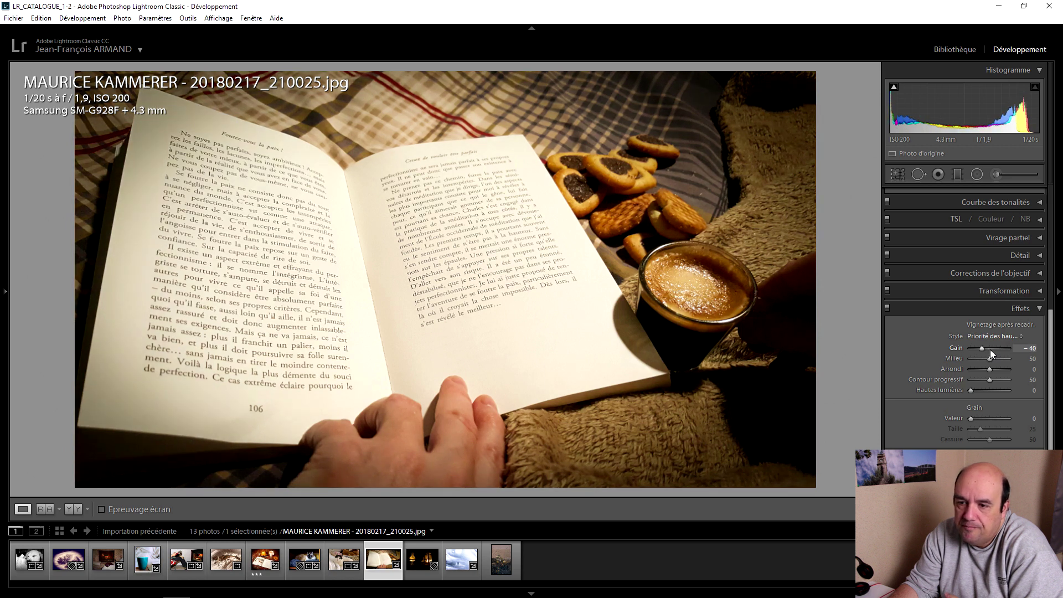
{"action": "key", "text": "Down"}
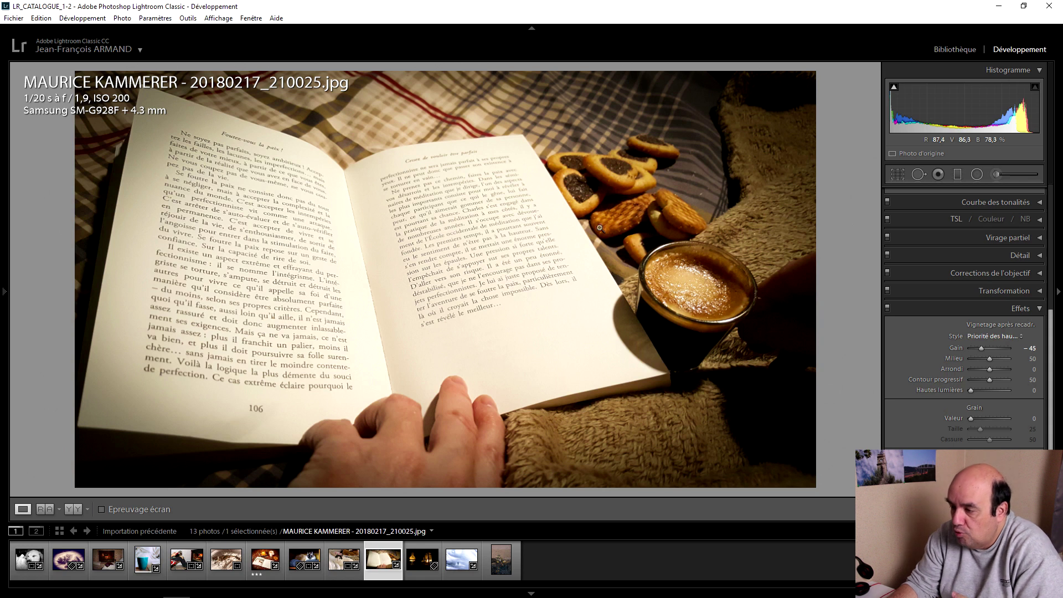
- Lift the book photo's shadows to +55 and show before/after side by side
{"action": "scroll", "coordinate": [916, 390], "scroll_direction": "up", "scroll_amount": 5}
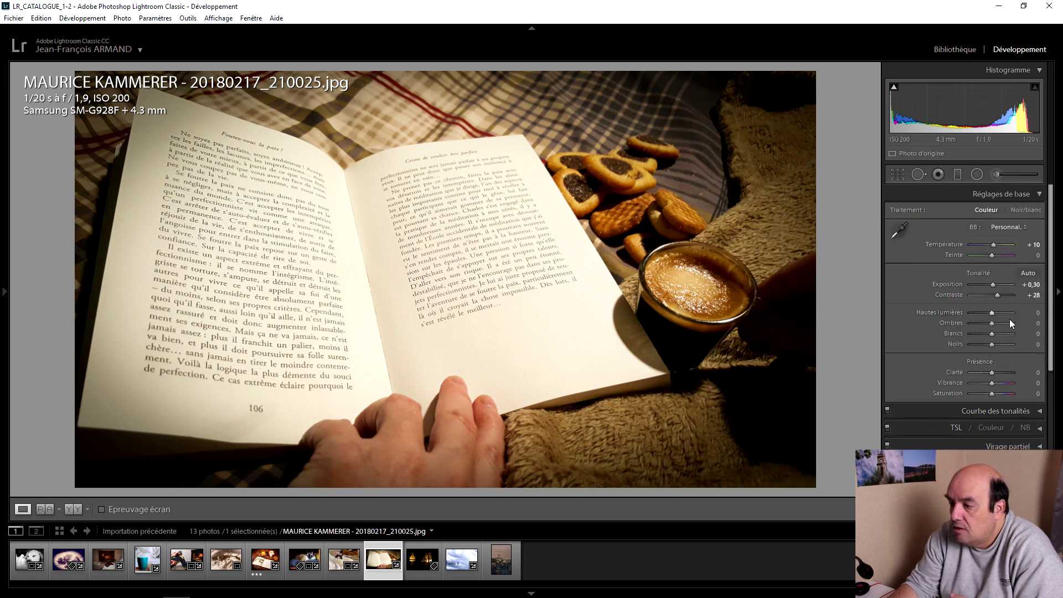
{"action": "left_click_drag", "start_coordinate": [992, 323], "coordinate": [1001, 323]}
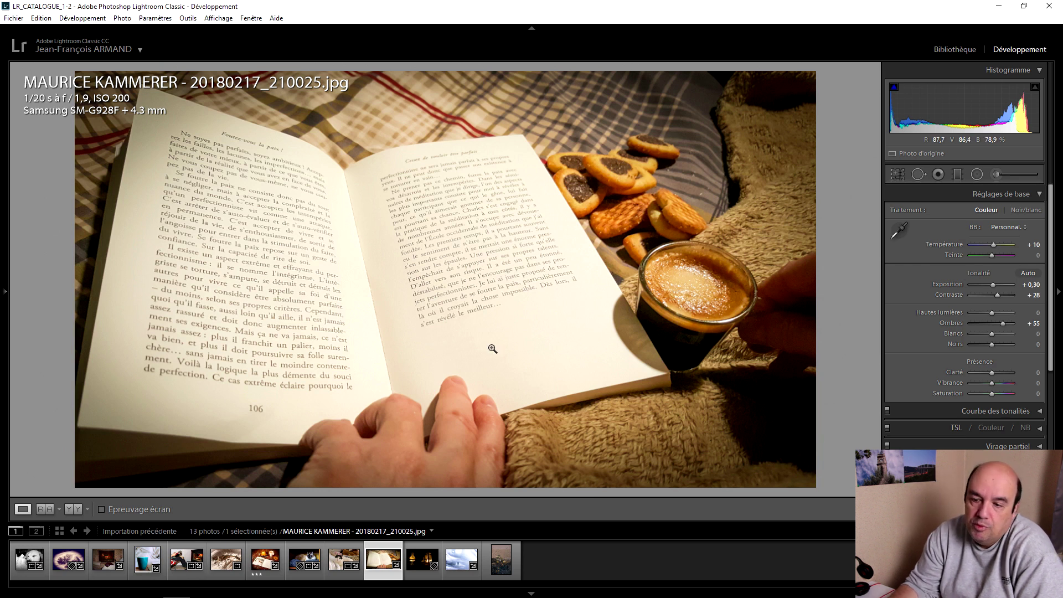
{"action": "left_click", "coordinate": [68, 509]}
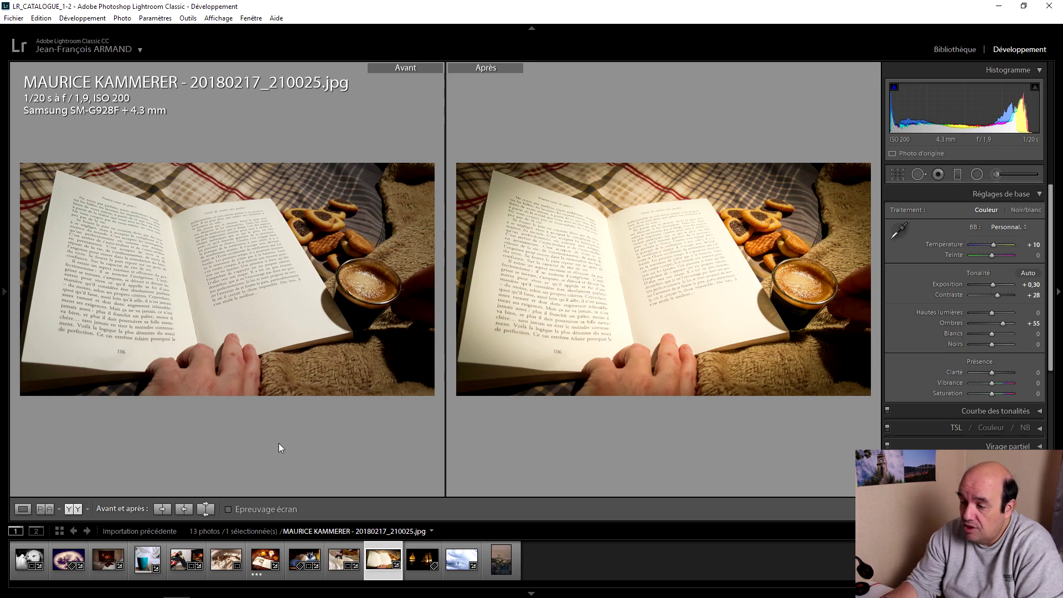
- Deepen the post-crop vignette to -50 and return to single-photo Loupe view
{"action": "scroll", "coordinate": [908, 387], "scroll_direction": "down", "scroll_amount": 2}
{"action": "left_click", "coordinate": [925, 371]}
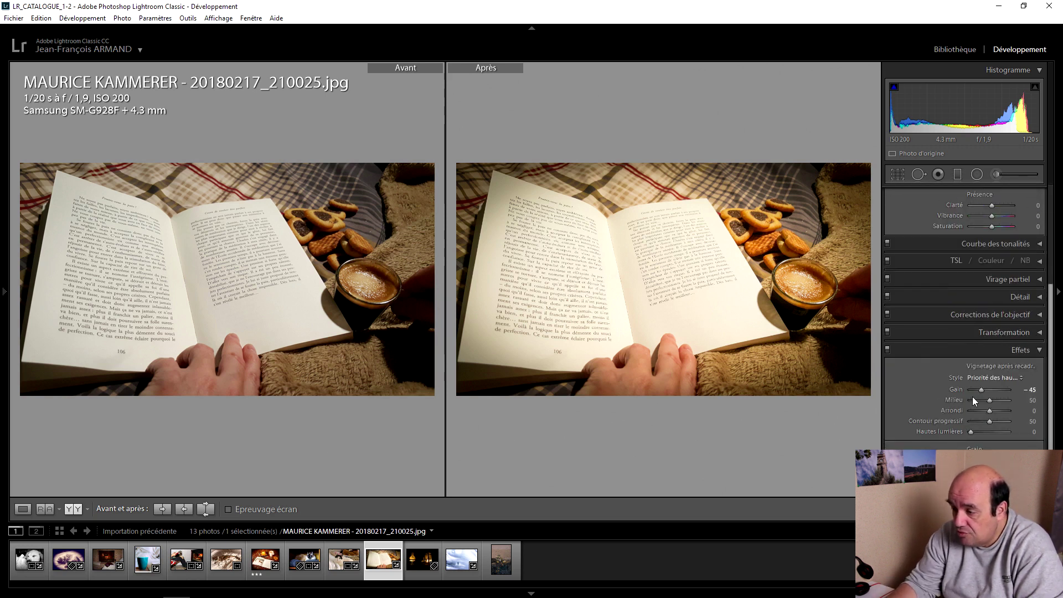
{"action": "key", "text": "Down"}
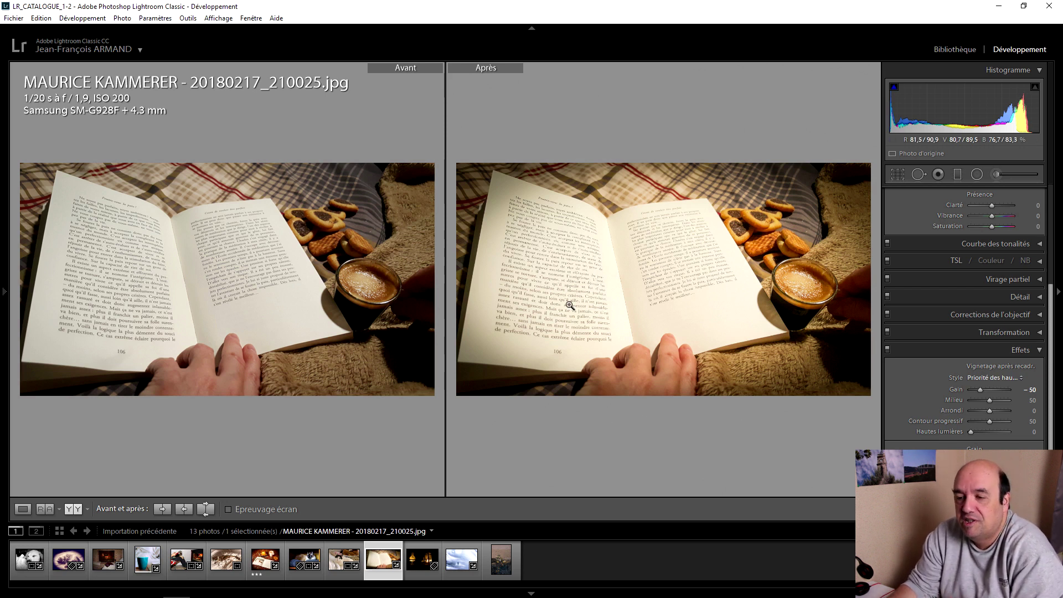
{"action": "left_click", "coordinate": [21, 507]}
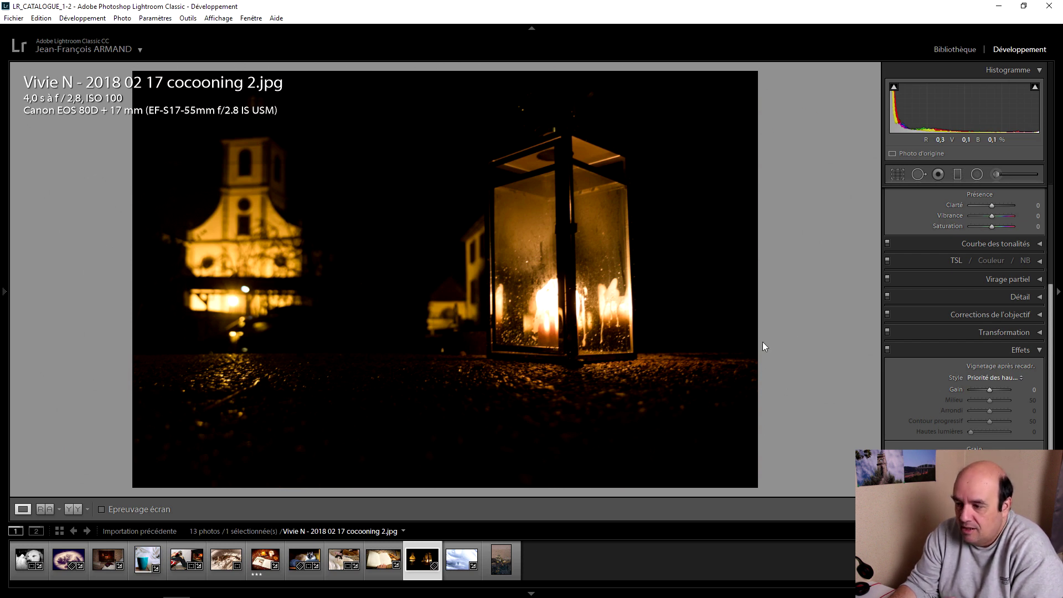
- Try lifting the lantern photo's shadows, reset them, then push them to +100
{"action": "scroll", "coordinate": [924, 282], "scroll_direction": "up", "scroll_amount": 3}
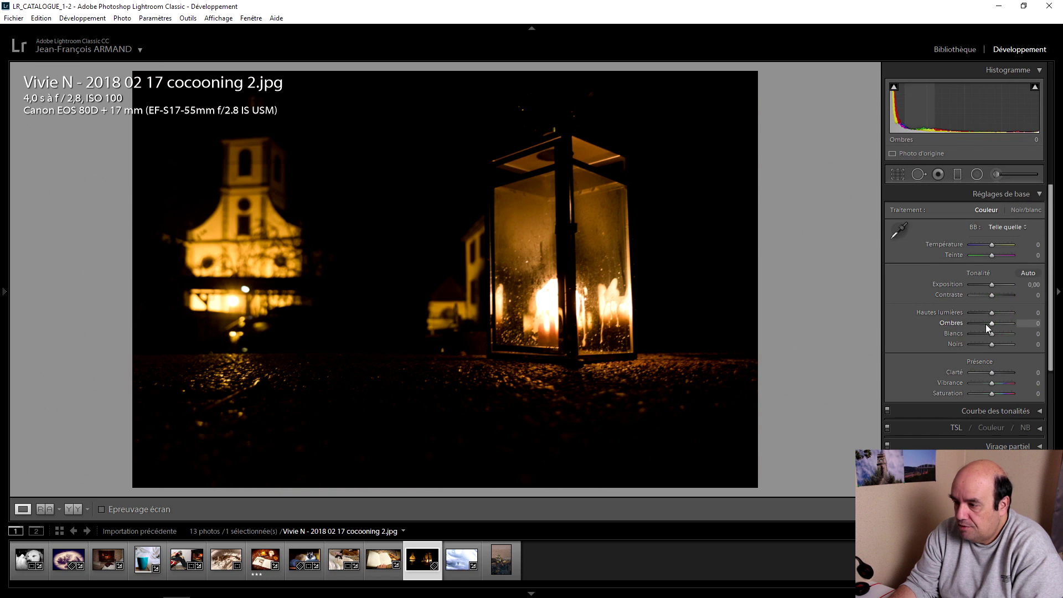
{"action": "mouse_move", "coordinate": [991, 328]}
{"action": "left_mouse_down"}
{"action": "mouse_move", "coordinate": [1017, 328]}
{"action": "mouse_move", "coordinate": [999, 324]}
{"action": "left_mouse_up"}
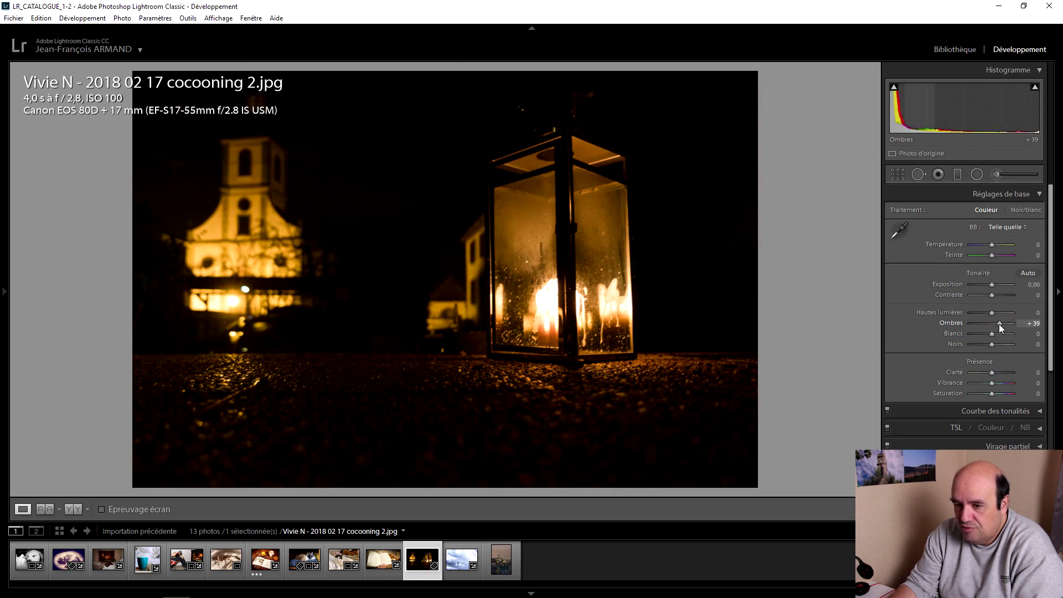
{"action": "double_click", "coordinate": [949, 324]}
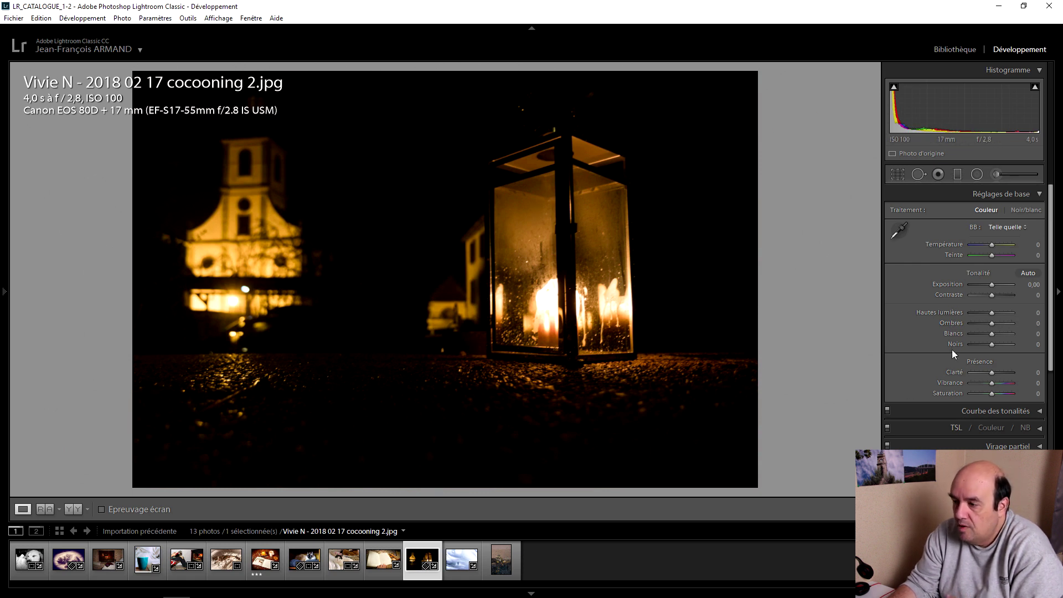
{"action": "left_click_drag", "start_coordinate": [992, 323], "coordinate": [1025, 329]}
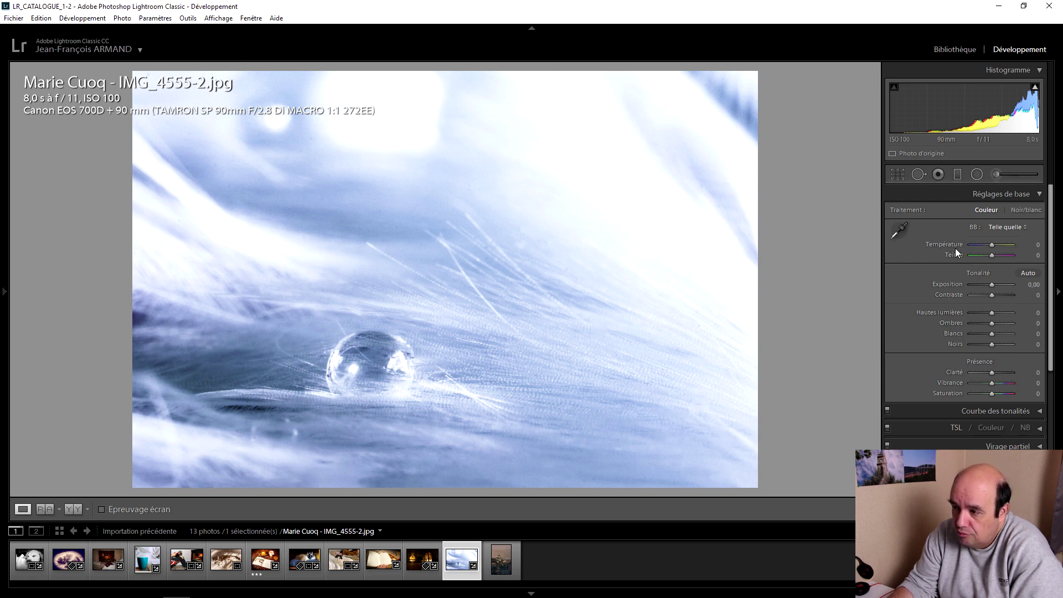
- Reset Temperature, set Highlights and Shadows to −100 and Whites to +9
{"action": "scroll", "coordinate": [990, 247], "scroll_direction": "up", "scroll_amount": 3}
{"action": "scroll", "coordinate": [990, 246], "scroll_direction": "up", "scroll_amount": 2}
{"action": "scroll", "coordinate": [990, 247], "scroll_direction": "down", "scroll_amount": 1}
{"action": "scroll", "coordinate": [990, 247], "scroll_direction": "down", "scroll_amount": 1}
{"action": "scroll", "coordinate": [990, 247], "scroll_direction": "down", "scroll_amount": 1}
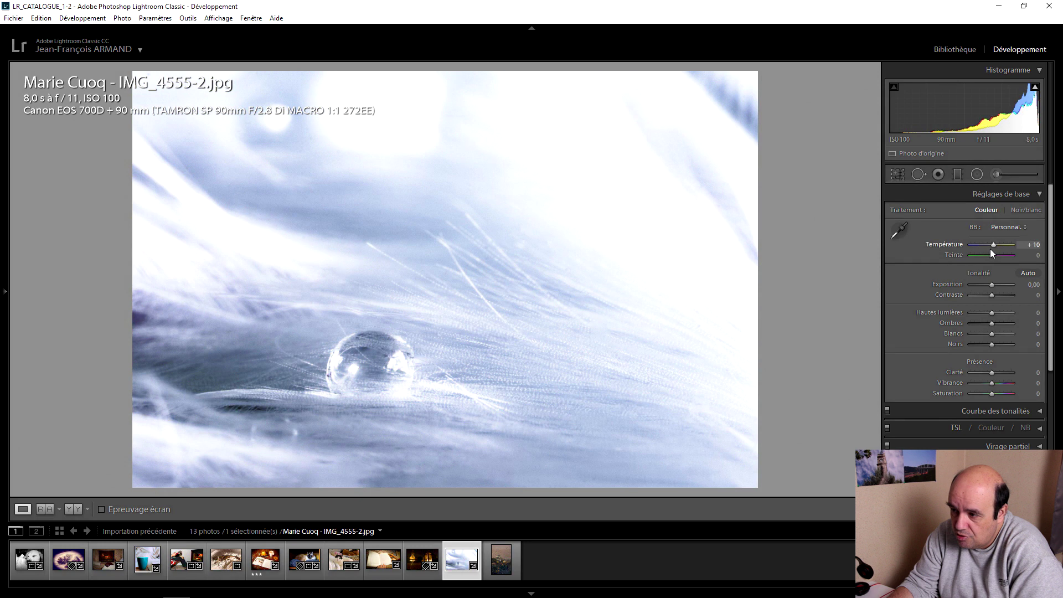
{"action": "double_click", "coordinate": [944, 244]}
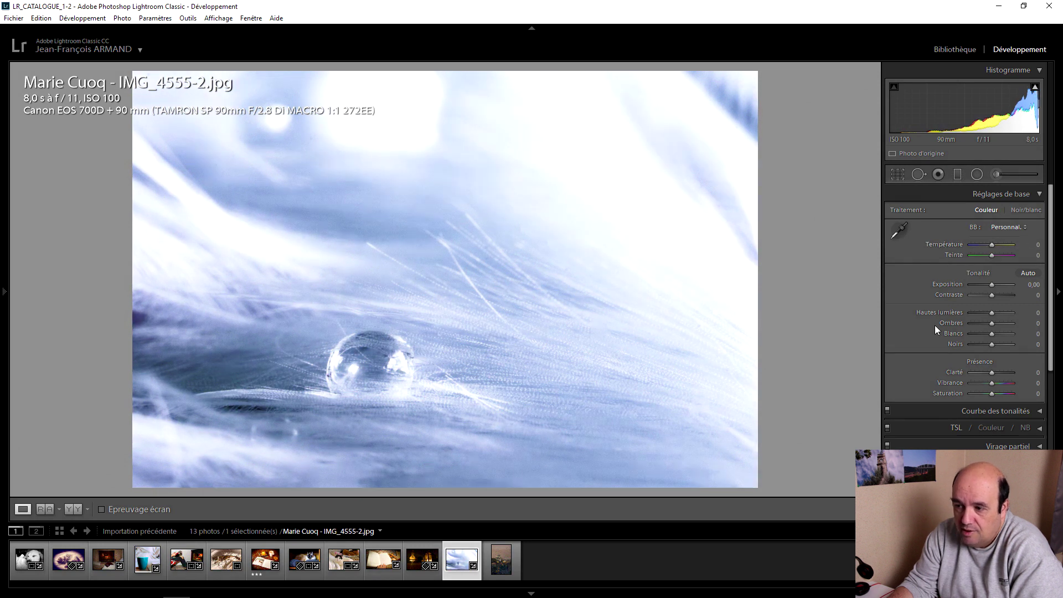
{"action": "mouse_move", "coordinate": [992, 312]}
{"action": "left_mouse_down"}
{"action": "mouse_move", "coordinate": [952, 314]}
{"action": "mouse_move", "coordinate": [1033, 314]}
{"action": "left_mouse_up"}
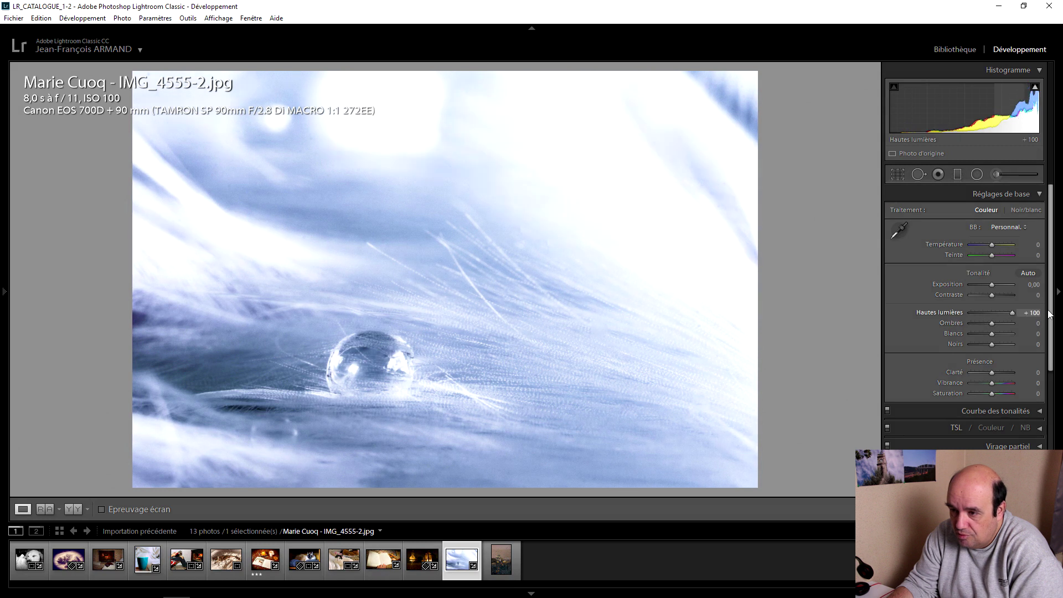
{"action": "left_click_drag", "start_coordinate": [1033, 314], "coordinate": [914, 320]}
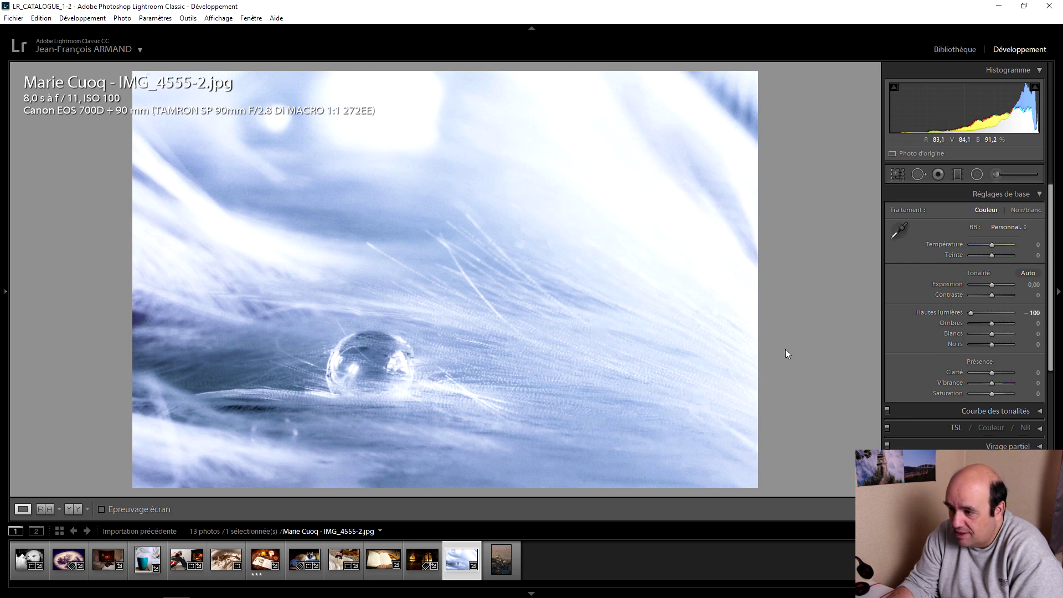
{"action": "mouse_move", "coordinate": [993, 325]}
{"action": "left_mouse_down"}
{"action": "mouse_move", "coordinate": [1053, 328]}
{"action": "mouse_move", "coordinate": [916, 327]}
{"action": "left_mouse_up"}
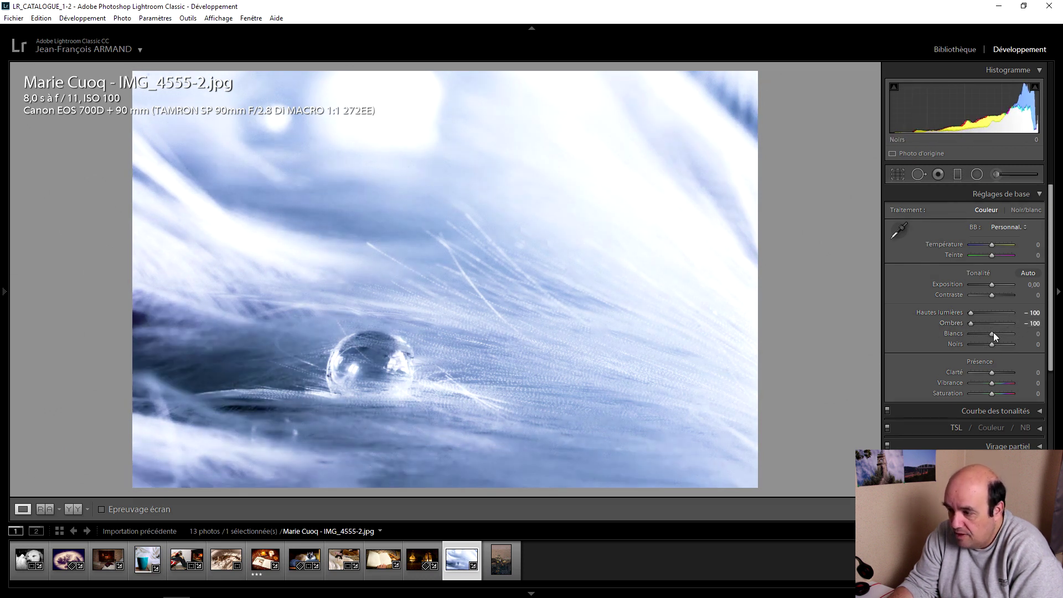
{"action": "mouse_move", "coordinate": [994, 334]}
{"action": "left_mouse_down"}
{"action": "mouse_move", "coordinate": [1024, 336]}
{"action": "mouse_move", "coordinate": [996, 337]}
{"action": "left_mouse_up"}
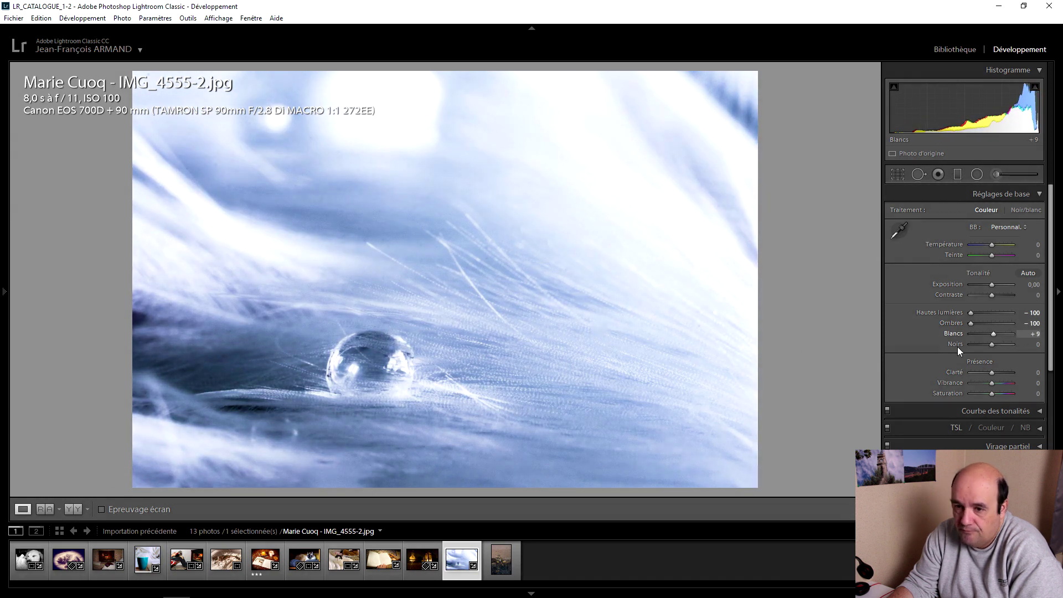
- Crop the feather photo tighter from the top-right corner and shift the droplet slightly left
{"action": "left_click", "coordinate": [894, 178]}
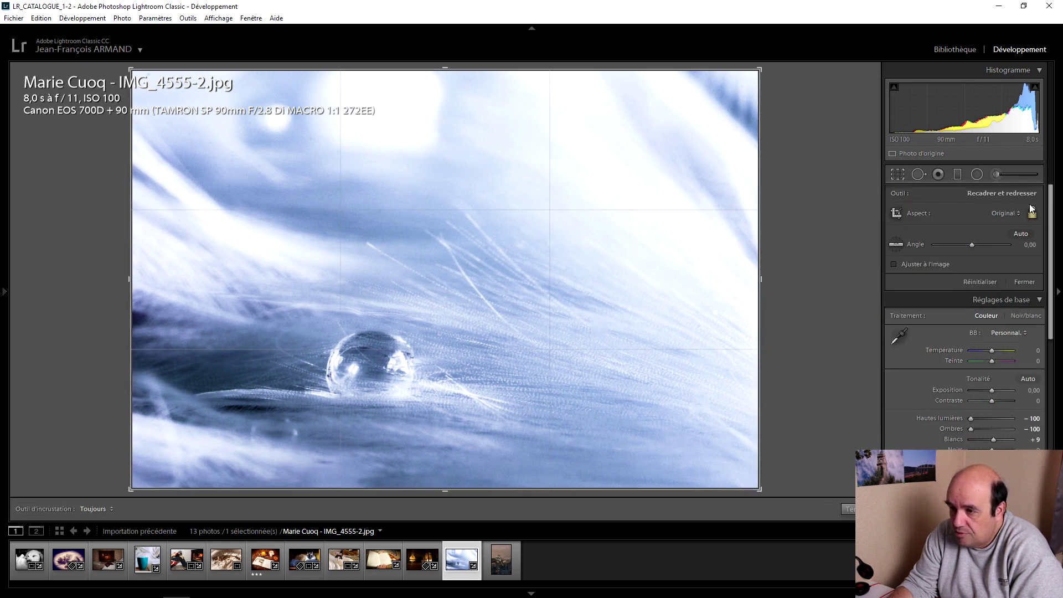
{"action": "left_click_drag", "start_coordinate": [763, 70], "coordinate": [742, 88]}
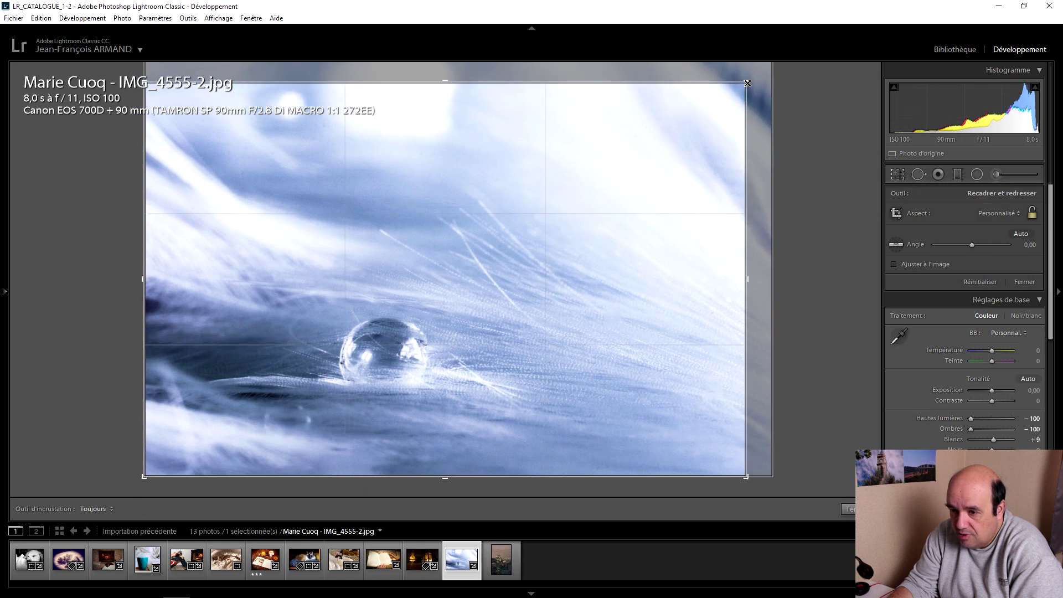
{"action": "left_click_drag", "start_coordinate": [598, 203], "coordinate": [580, 205]}
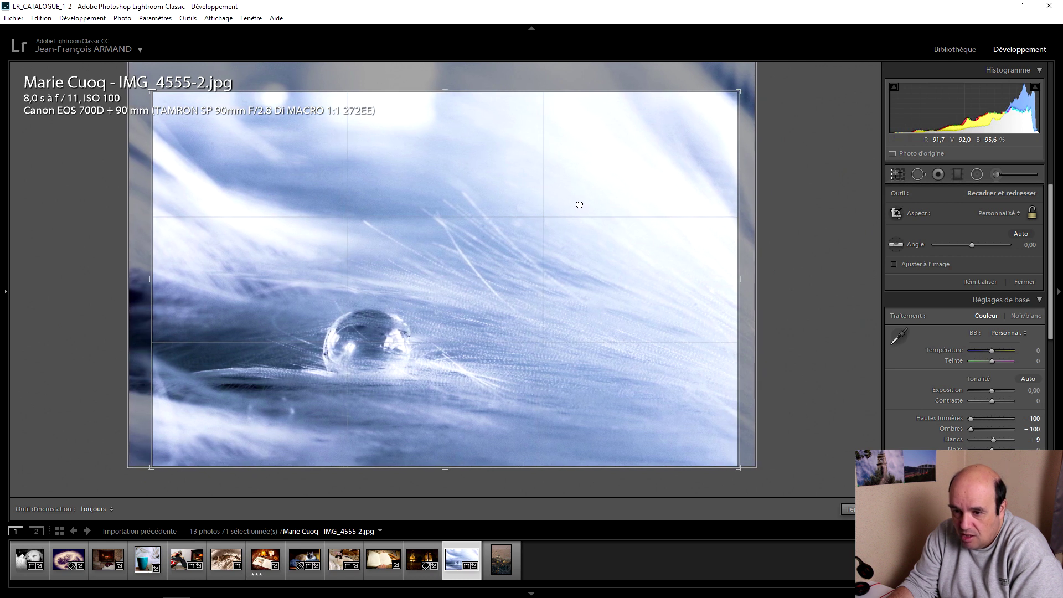
{"action": "left_click", "coordinate": [848, 508]}
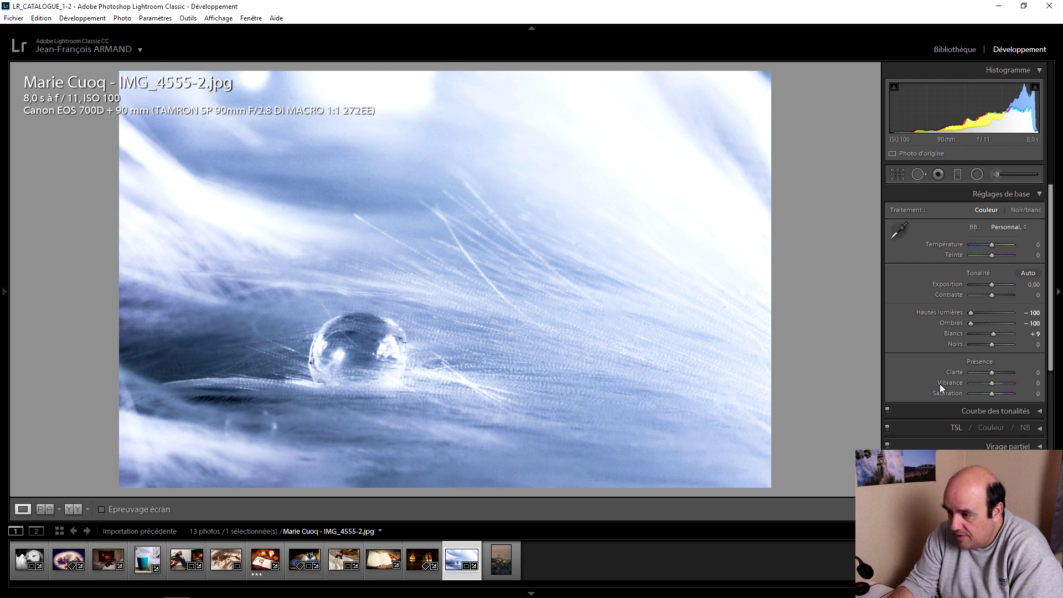
- Set the feather photo's Clarity (Clarté) to +40
{"action": "scroll", "coordinate": [994, 371], "scroll_direction": "up", "scroll_amount": 4}
{"action": "scroll", "coordinate": [995, 371], "scroll_direction": "up", "scroll_amount": 4}
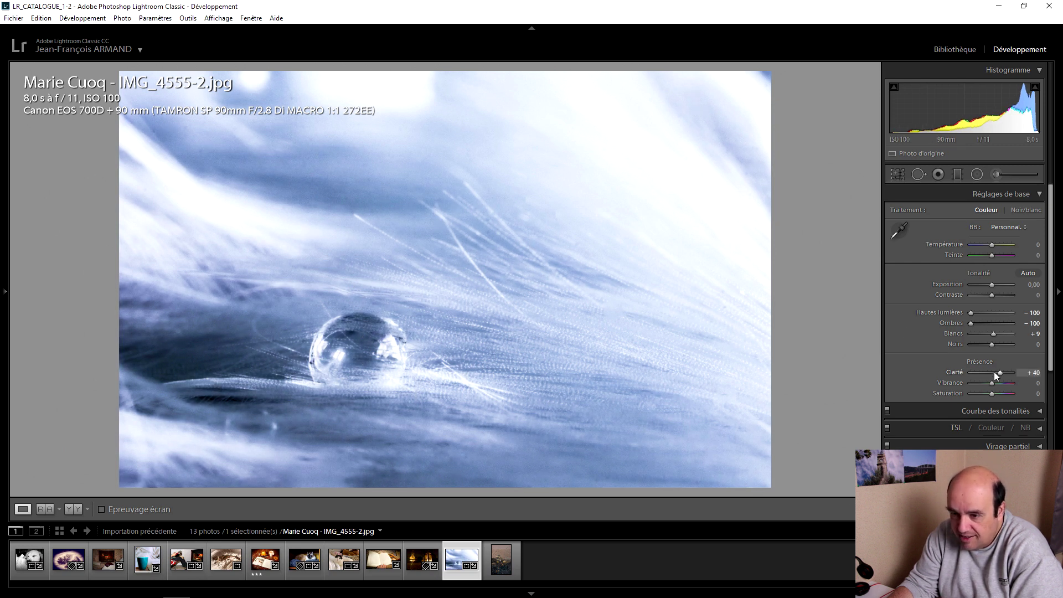
{"action": "scroll", "coordinate": [938, 368], "scroll_direction": "down", "scroll_amount": 3}
{"action": "scroll", "coordinate": [932, 367], "scroll_direction": "down", "scroll_amount": 2}
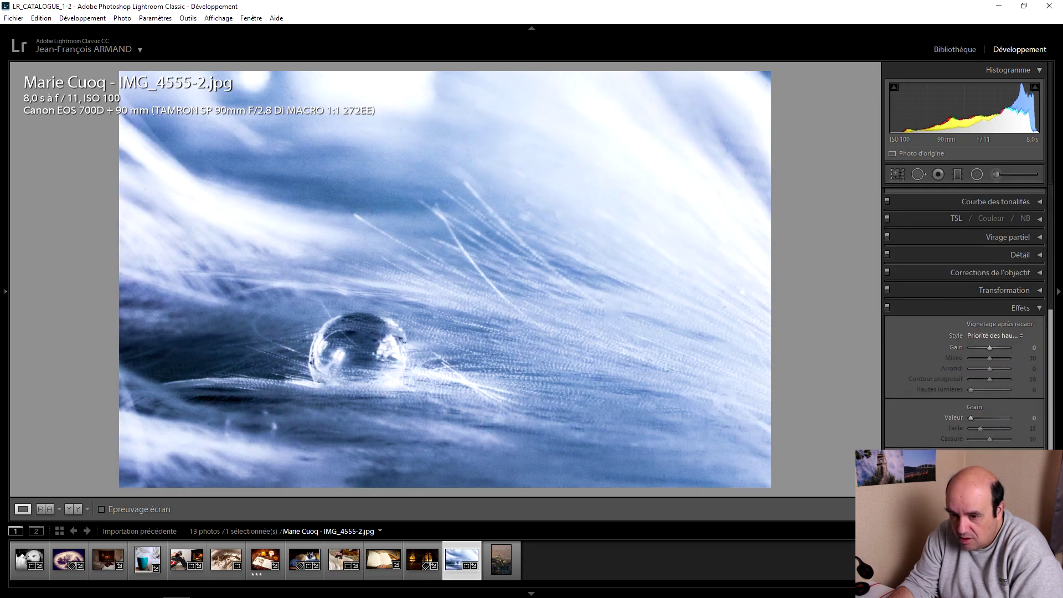
{"action": "scroll", "coordinate": [908, 360], "scroll_direction": "up", "scroll_amount": 2}
{"action": "scroll", "coordinate": [909, 360], "scroll_direction": "up", "scroll_amount": 2}
{"action": "scroll", "coordinate": [908, 360], "scroll_direction": "up", "scroll_amount": 2}
{"action": "key", "text": "Down"}
{"action": "key", "text": "Down"}
{"action": "key", "text": "Down"}
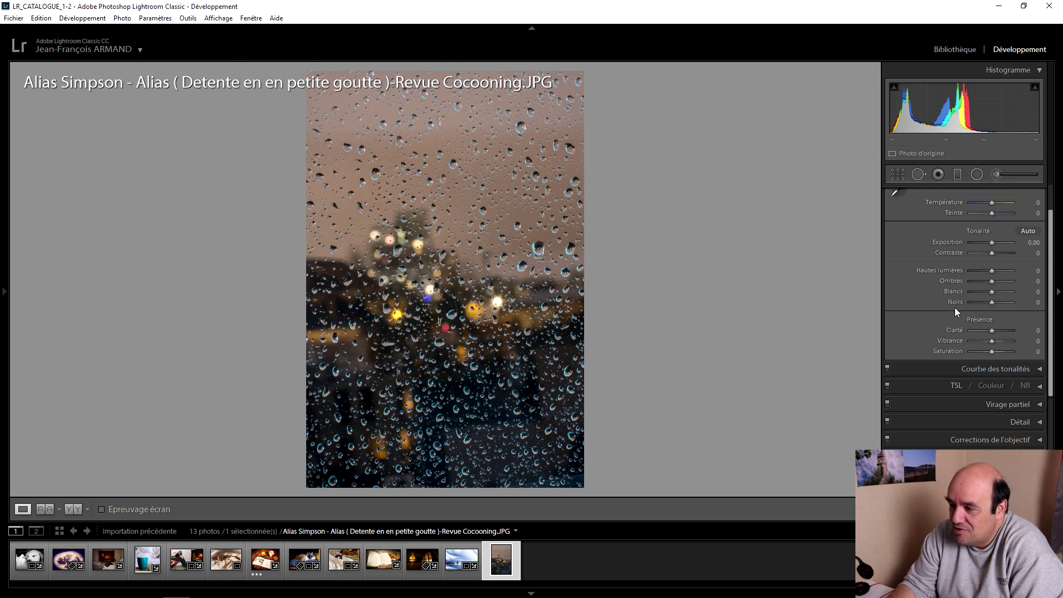
- Raise the rain photo's Highlights (Hautes lumières) to +44 and Clarity to +20
{"action": "mouse_move", "coordinate": [991, 270]}
{"action": "left_mouse_down"}
{"action": "mouse_move", "coordinate": [1014, 271]}
{"action": "mouse_move", "coordinate": [936, 271]}
{"action": "mouse_move", "coordinate": [1004, 273]}
{"action": "left_mouse_up"}
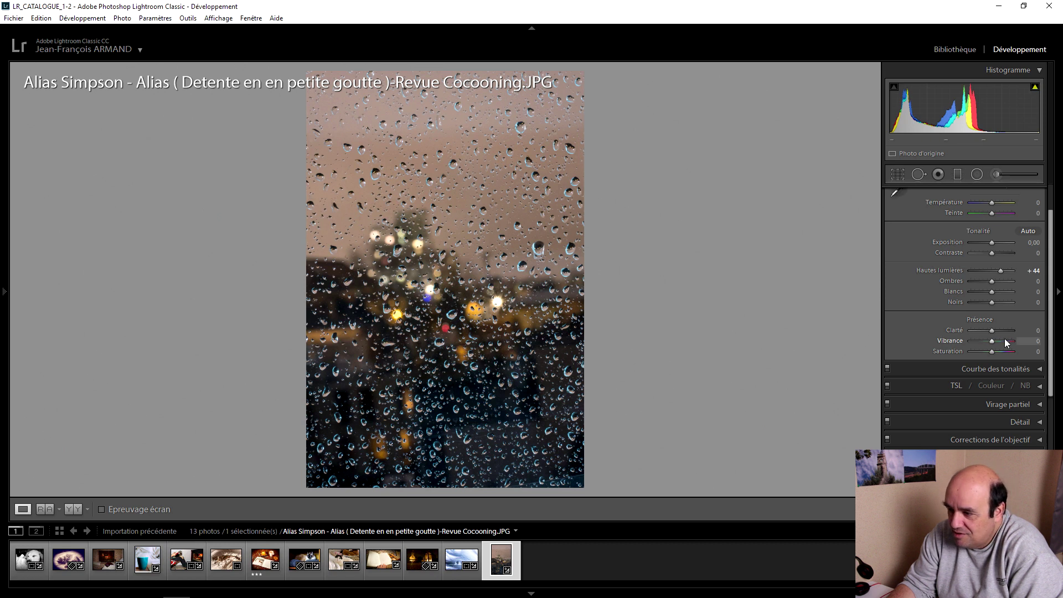
{"action": "left_click_drag", "start_coordinate": [991, 331], "coordinate": [996, 331]}
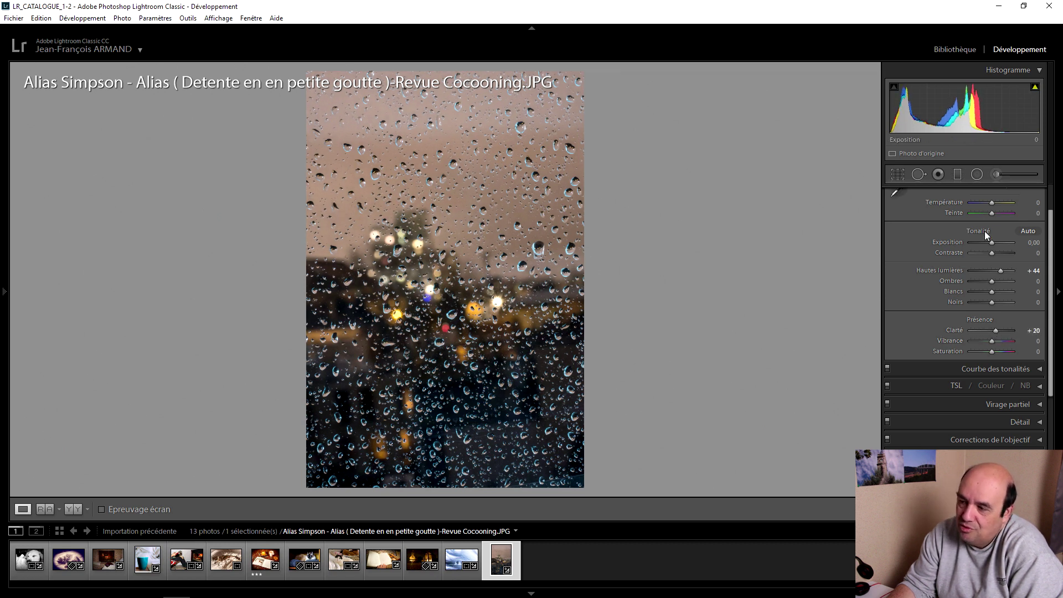
{"action": "scroll", "coordinate": [985, 233], "scroll_direction": "up", "scroll_amount": 2}
- Try a cooler Temperature, then restore the white balance to Telle quelle (As Shot)
{"action": "left_click_drag", "start_coordinate": [991, 246], "coordinate": [967, 246]}
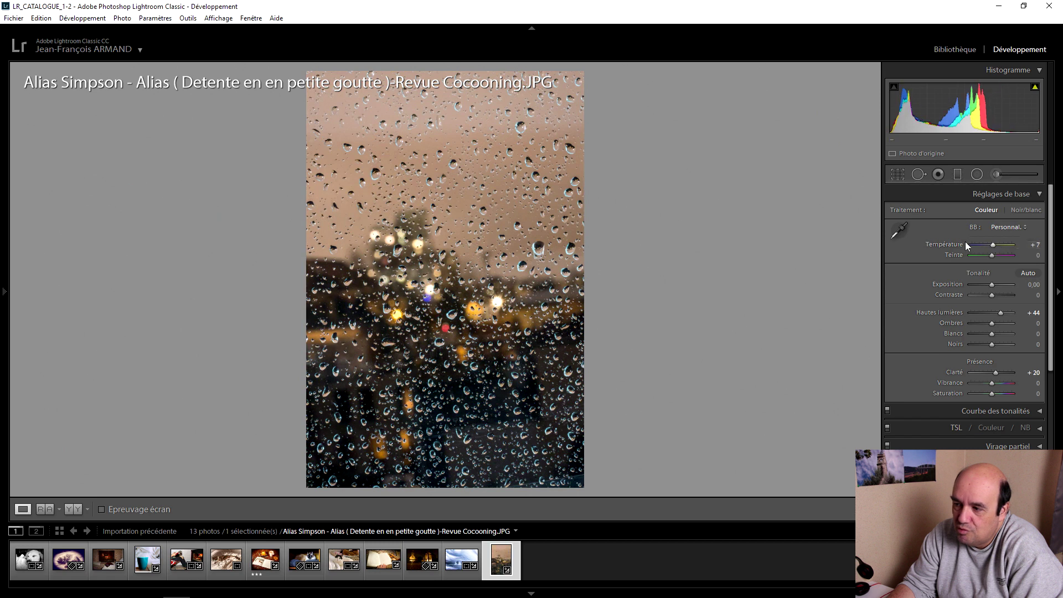
{"action": "left_click", "coordinate": [1006, 228]}
{"action": "left_click", "coordinate": [991, 239]}
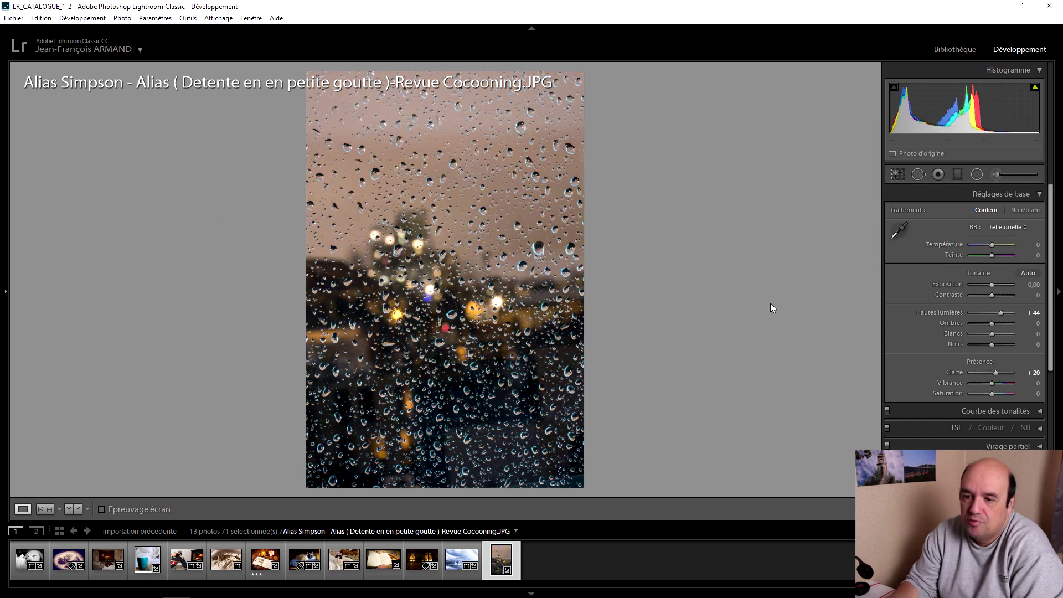